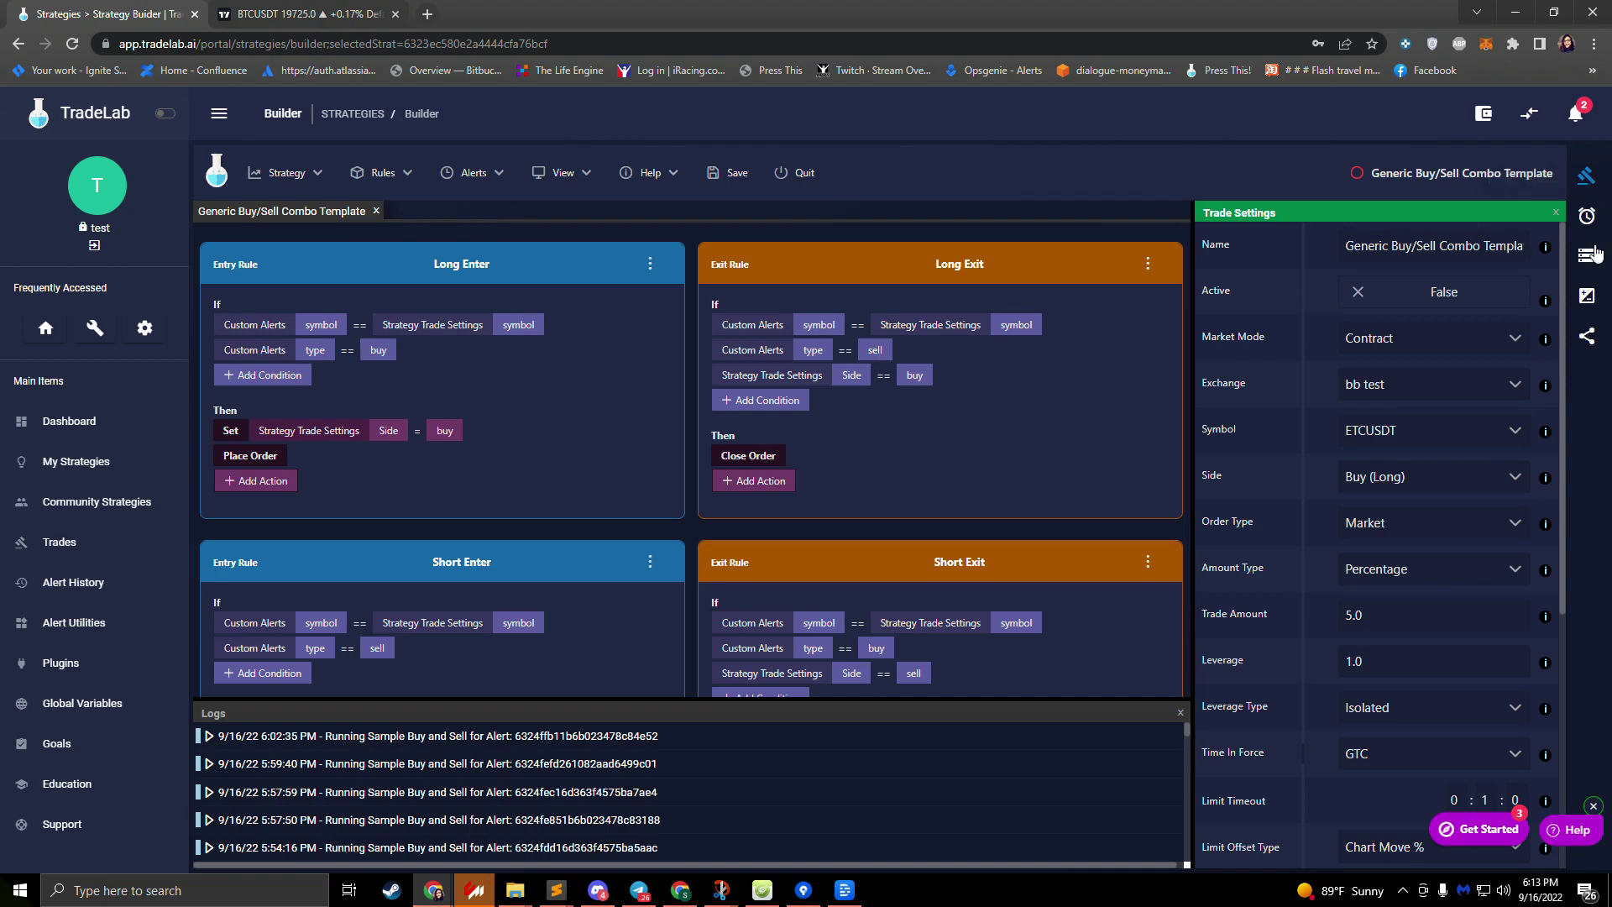
Start a new Take Profit line in the strategy's lines, keeping the number of lines at 1.
{"action": "left_click", "coordinate": [1588, 301]}
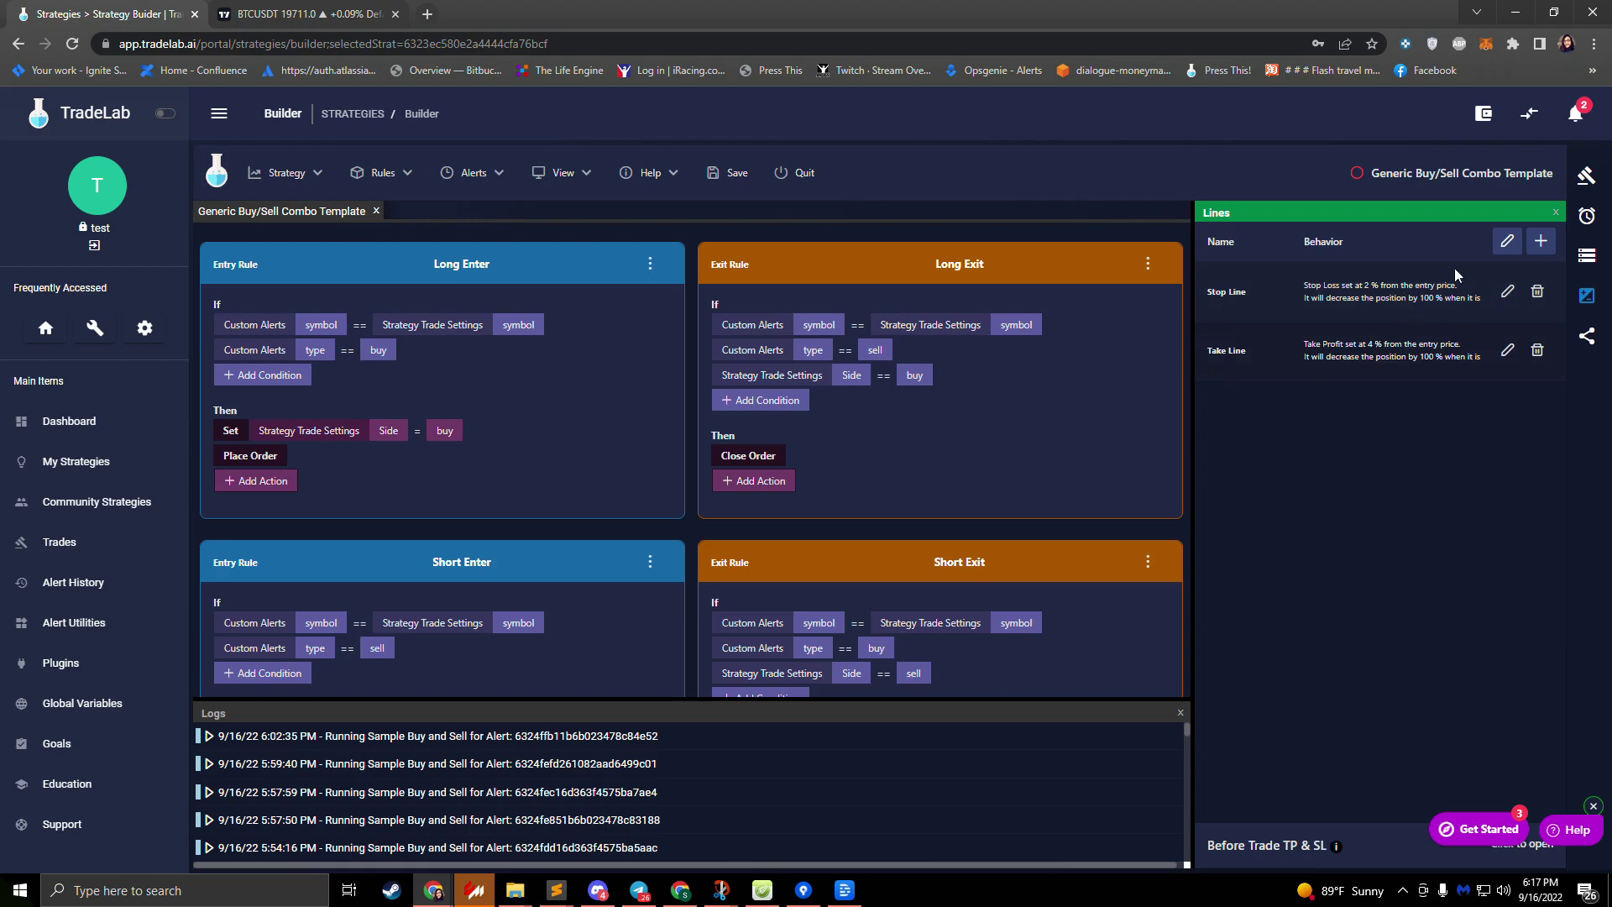
{"action": "left_click", "coordinate": [1541, 243]}
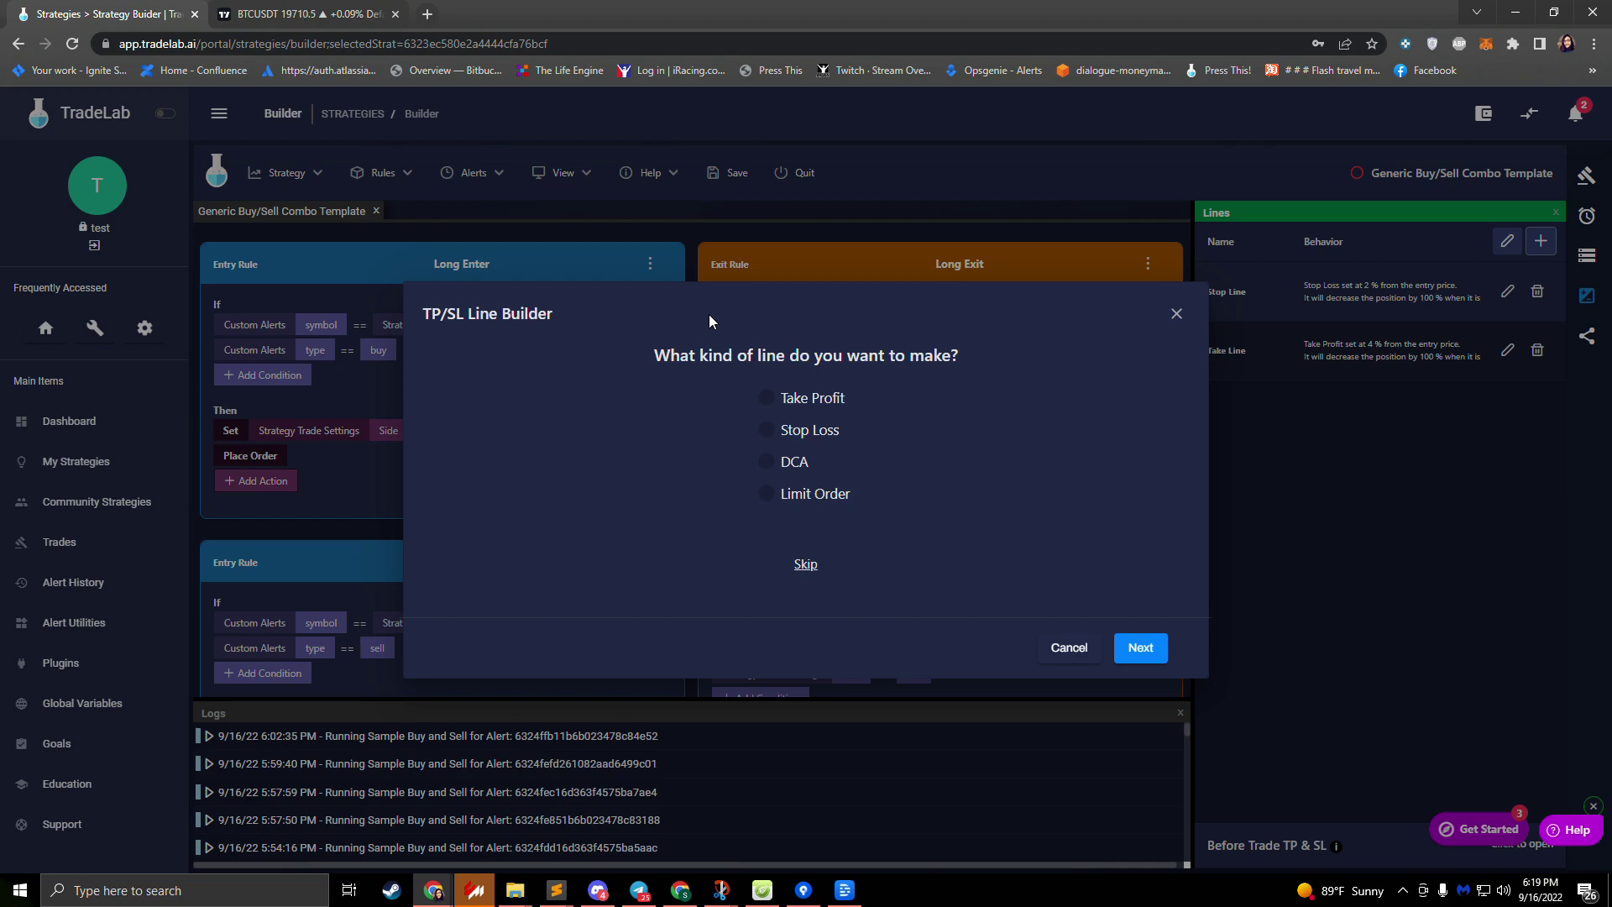
{"action": "left_click", "coordinate": [768, 400]}
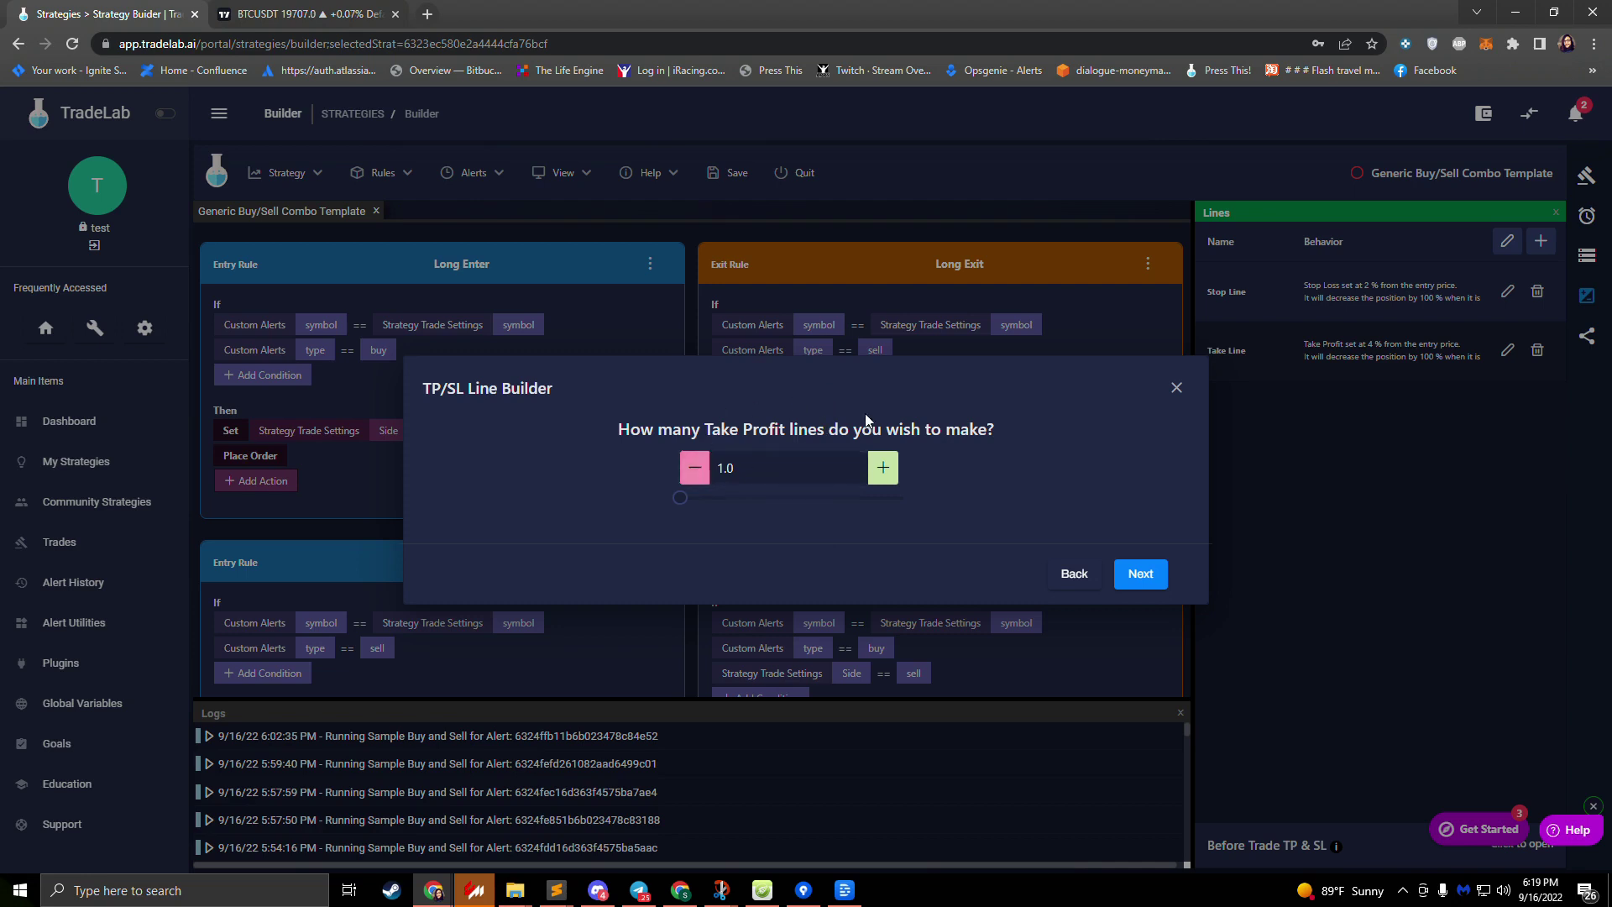
{"action": "left_click", "coordinate": [1140, 575]}
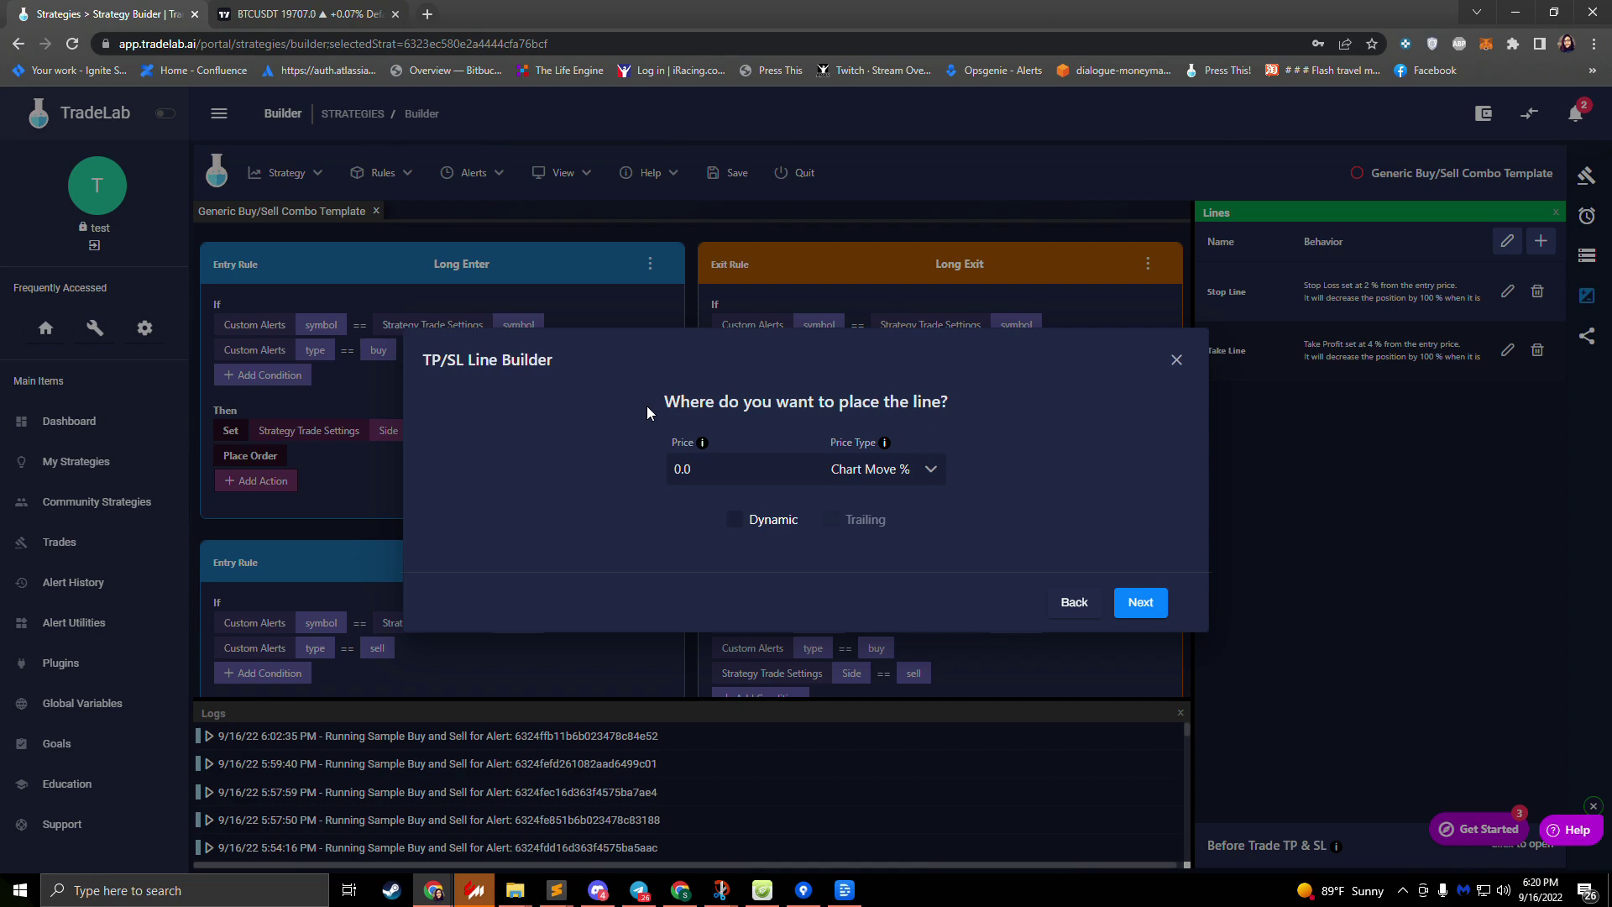
Place the take profit line at a price of 1 with the Chart Move % price type.
{"action": "left_click", "coordinate": [710, 472]}
{"action": "type", "text": "1"}
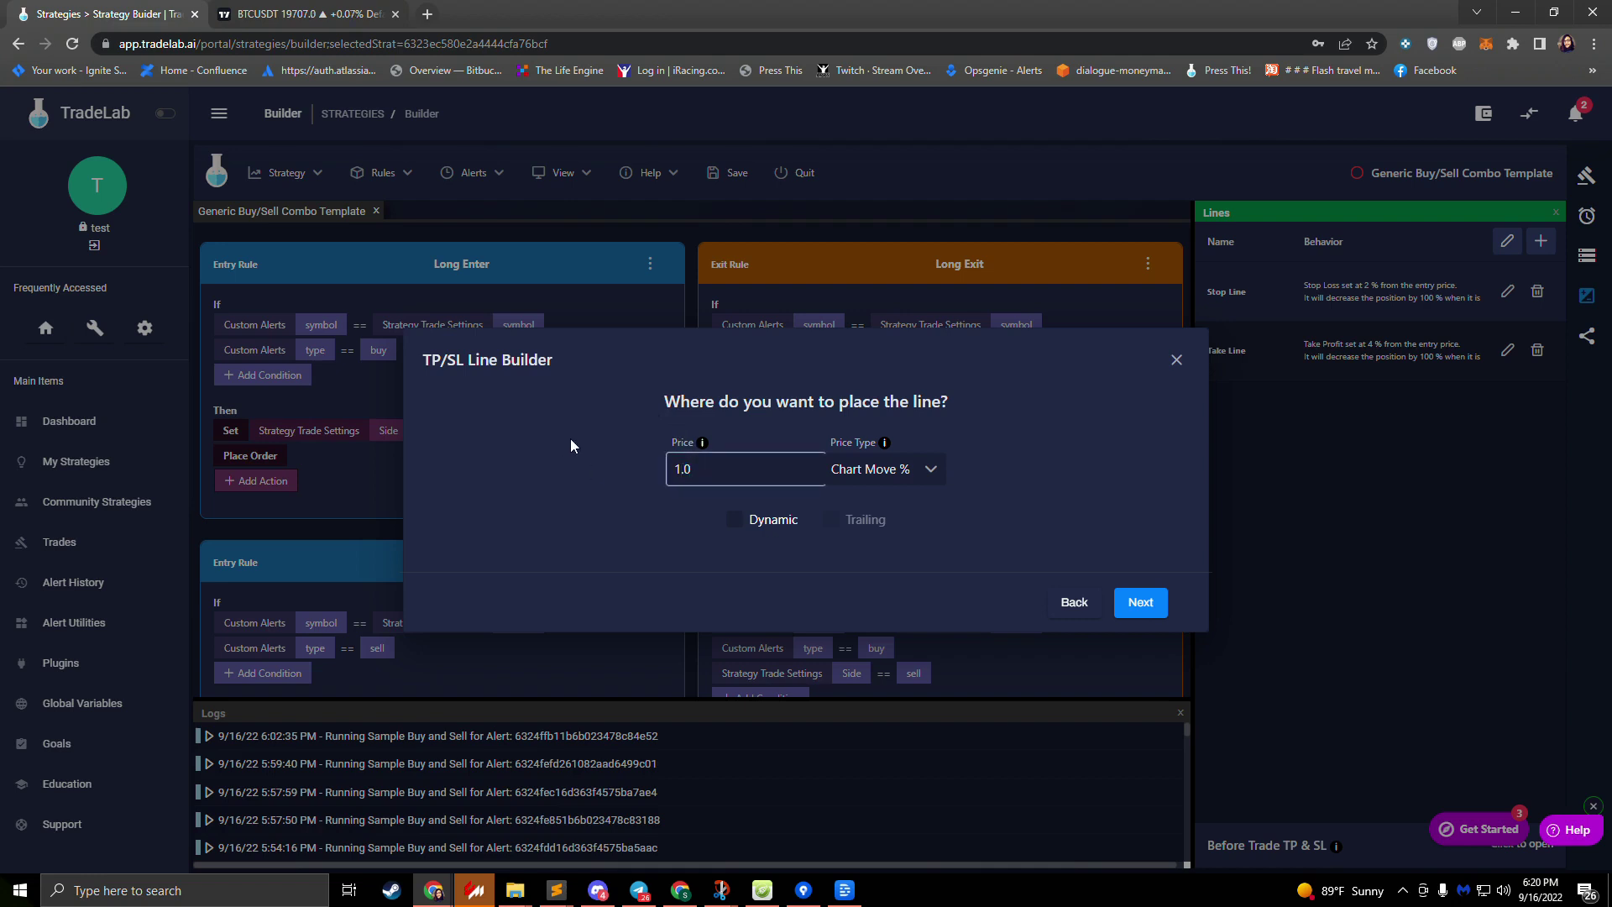
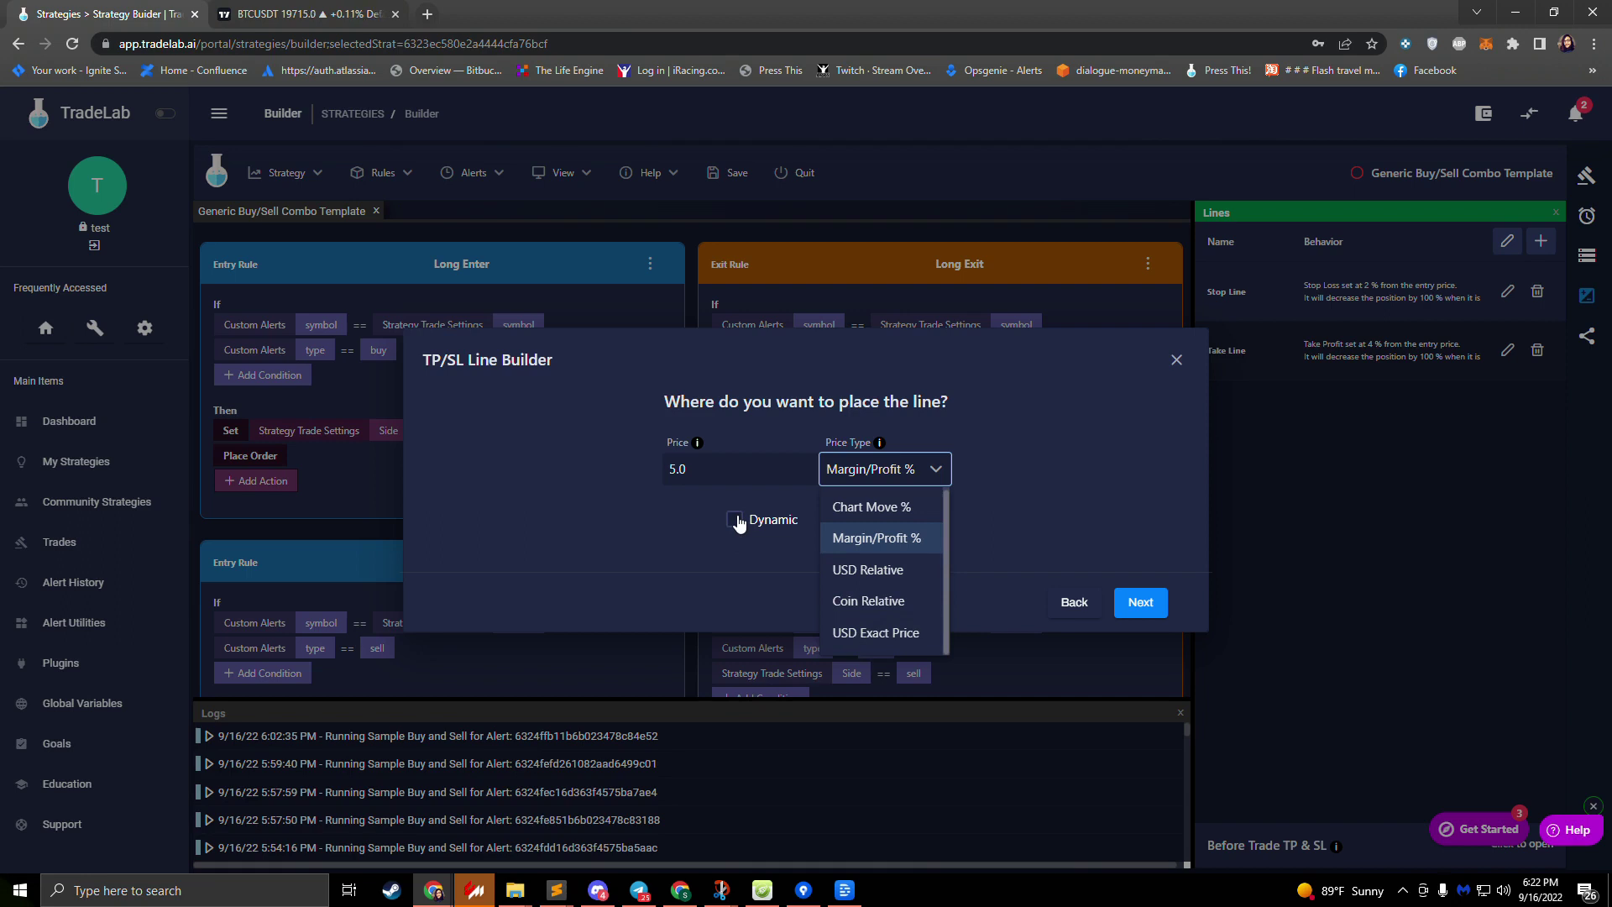
{"action": "left_click", "coordinate": [879, 521]}
{"action": "double_click", "coordinate": [766, 475]}
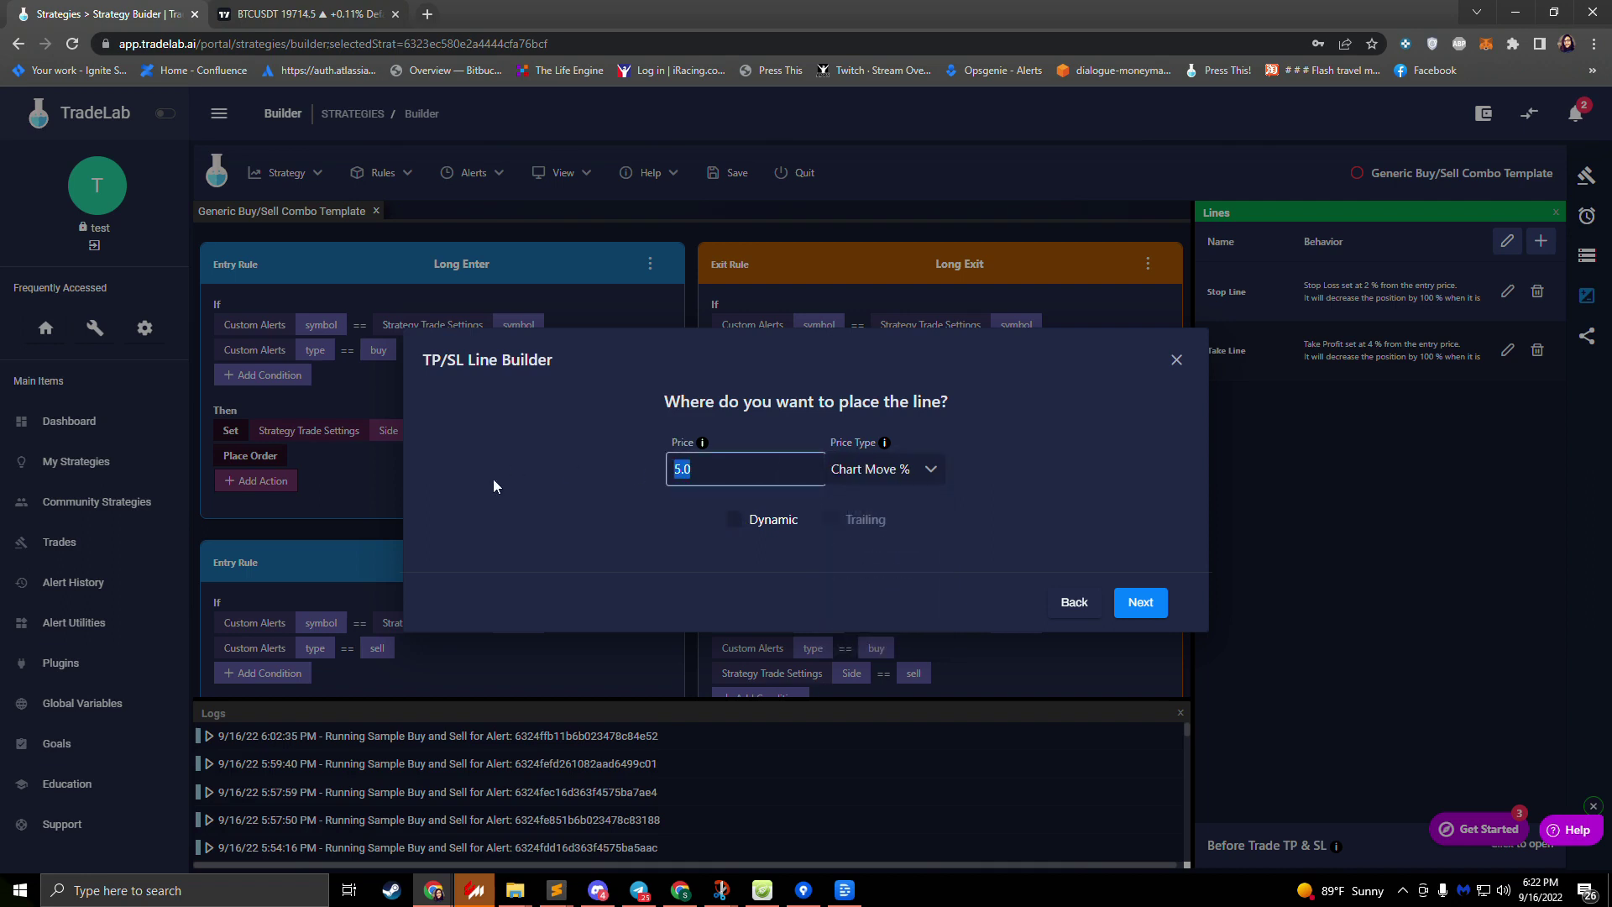
{"action": "type", "text": "1"}
{"action": "left_click", "coordinate": [1150, 604]}
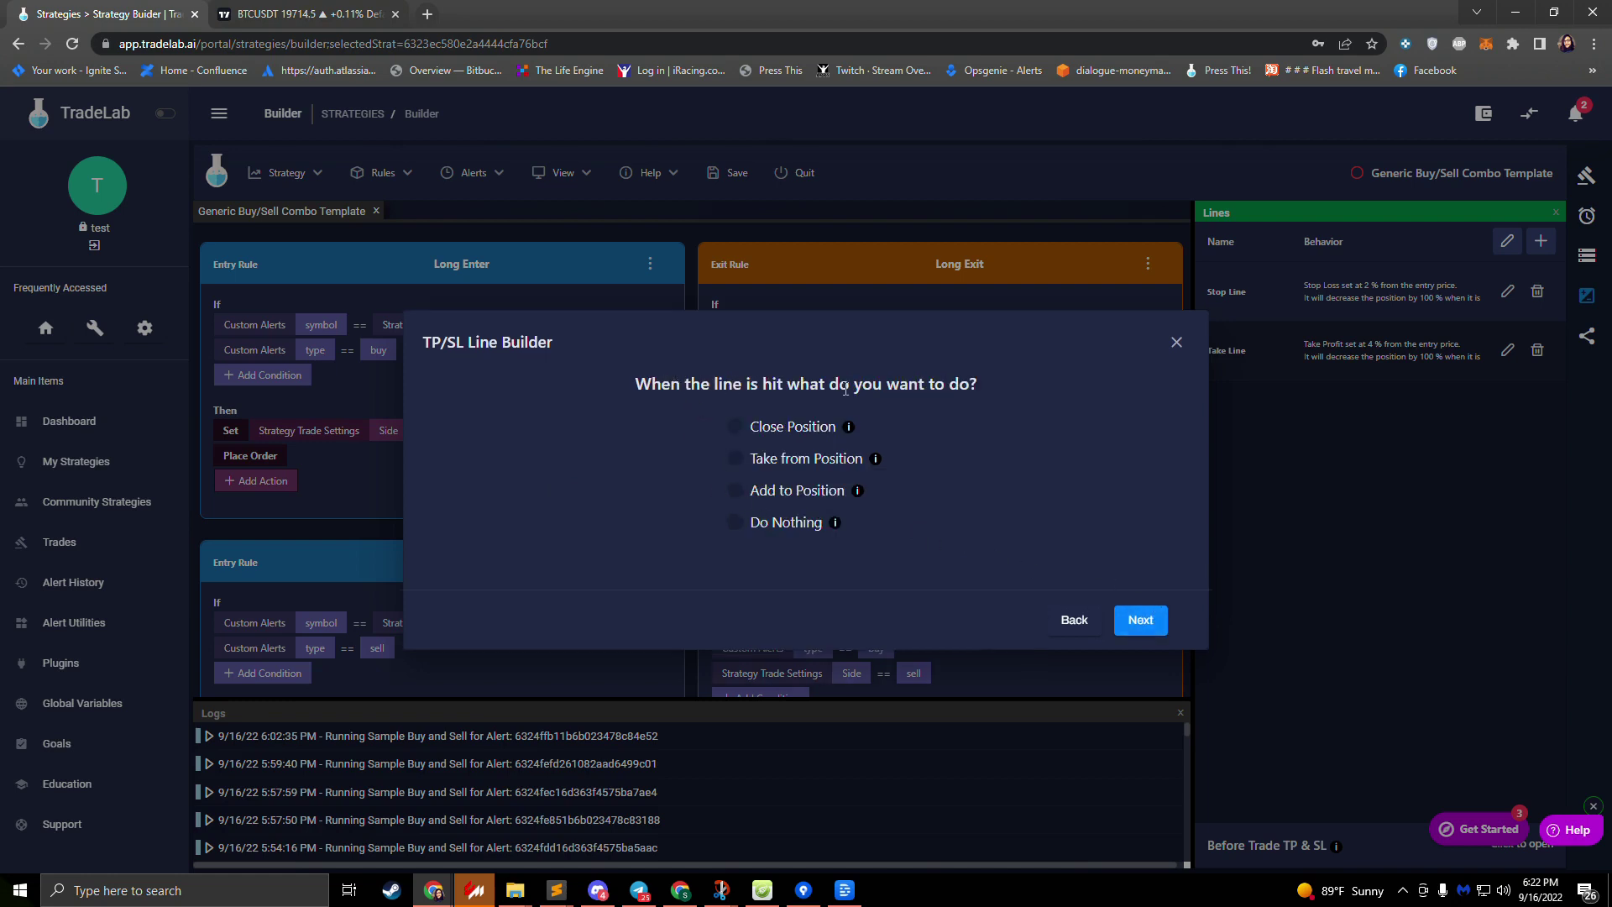
Have the line take from the position when hit, with an amount of 50 % of Position.
{"action": "left_click", "coordinate": [739, 459]}
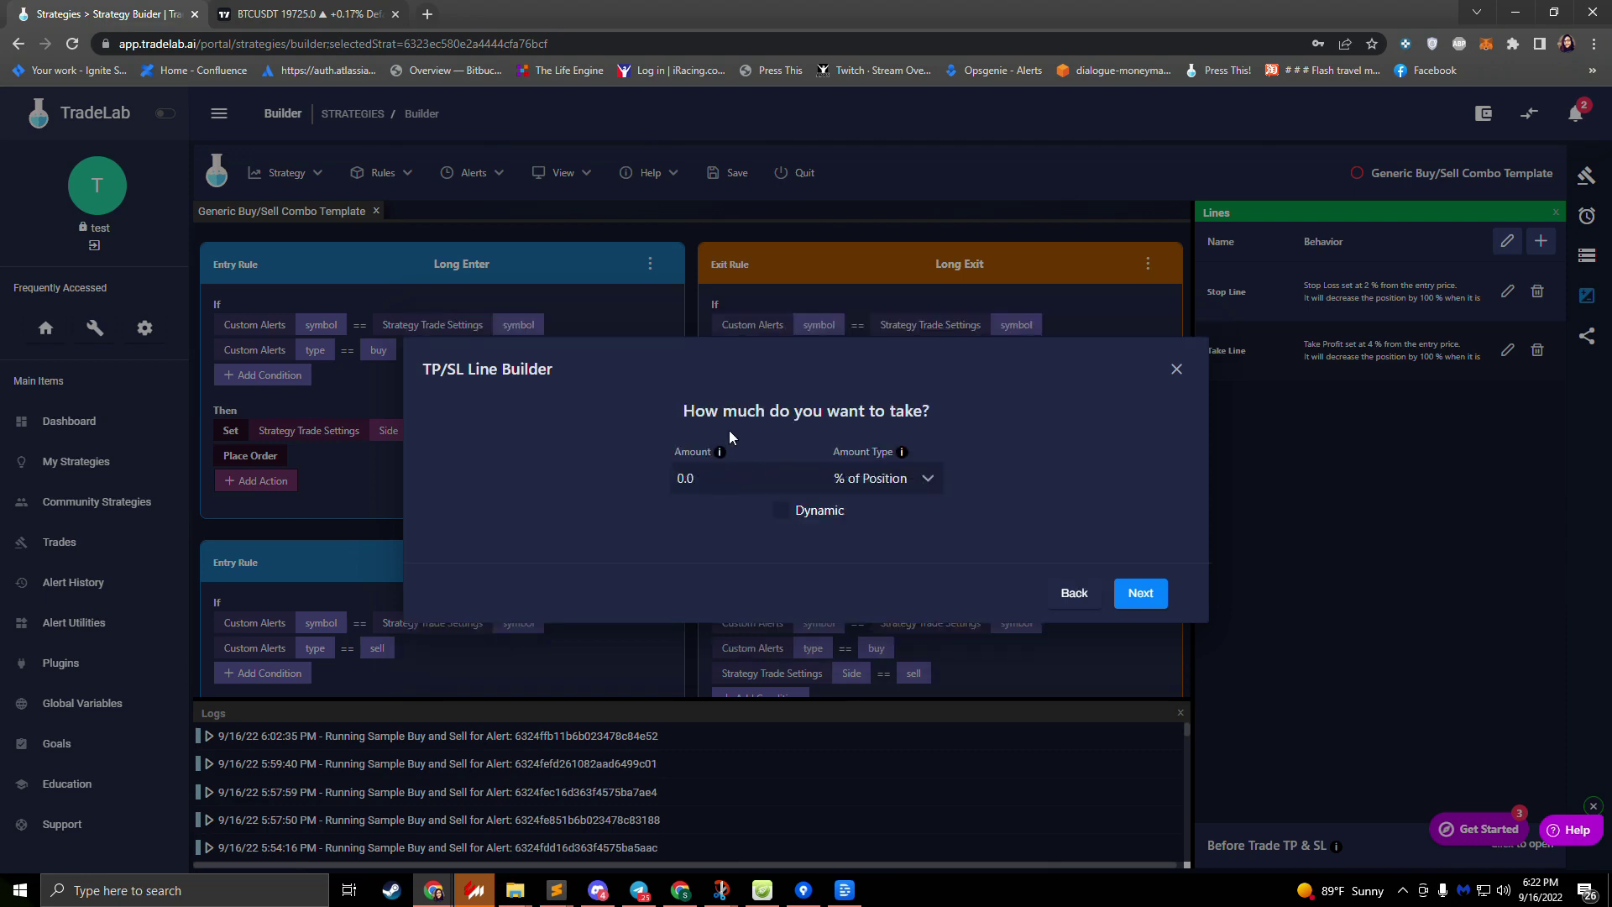
{"action": "left_click", "coordinate": [707, 475]}
{"action": "type", "text": "10"}
{"action": "key", "text": "ctrl+a"}
{"action": "key", "text": "BackSpace"}
{"action": "type", "text": "50"}
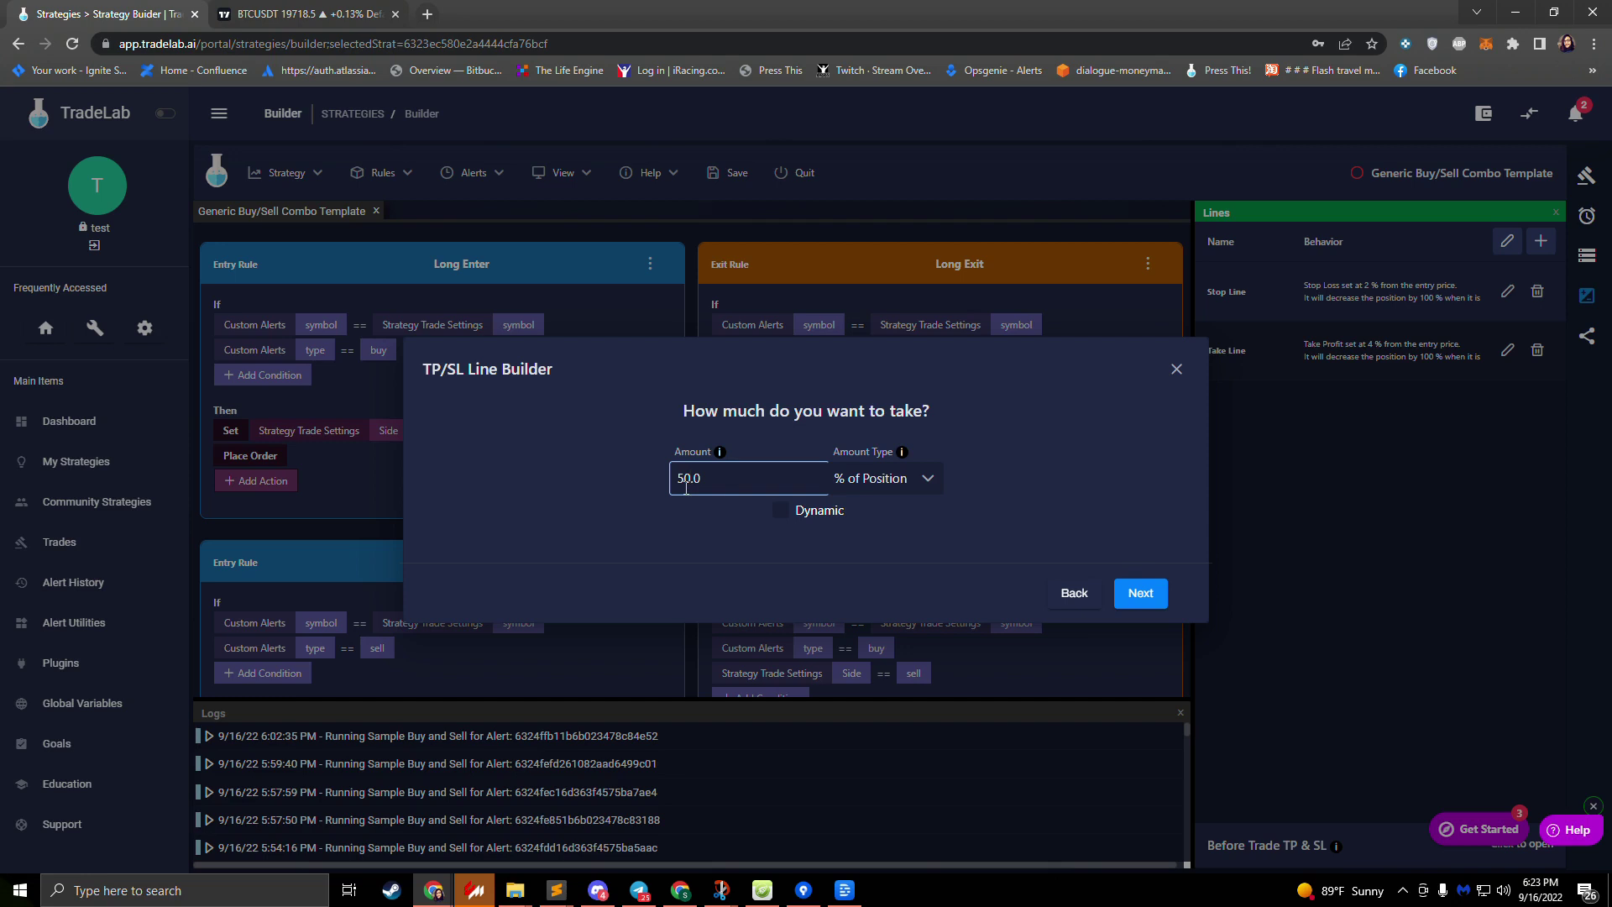
Check the available amount types and set the amount to take to 100 with % of Position.
{"action": "left_click", "coordinate": [907, 492]}
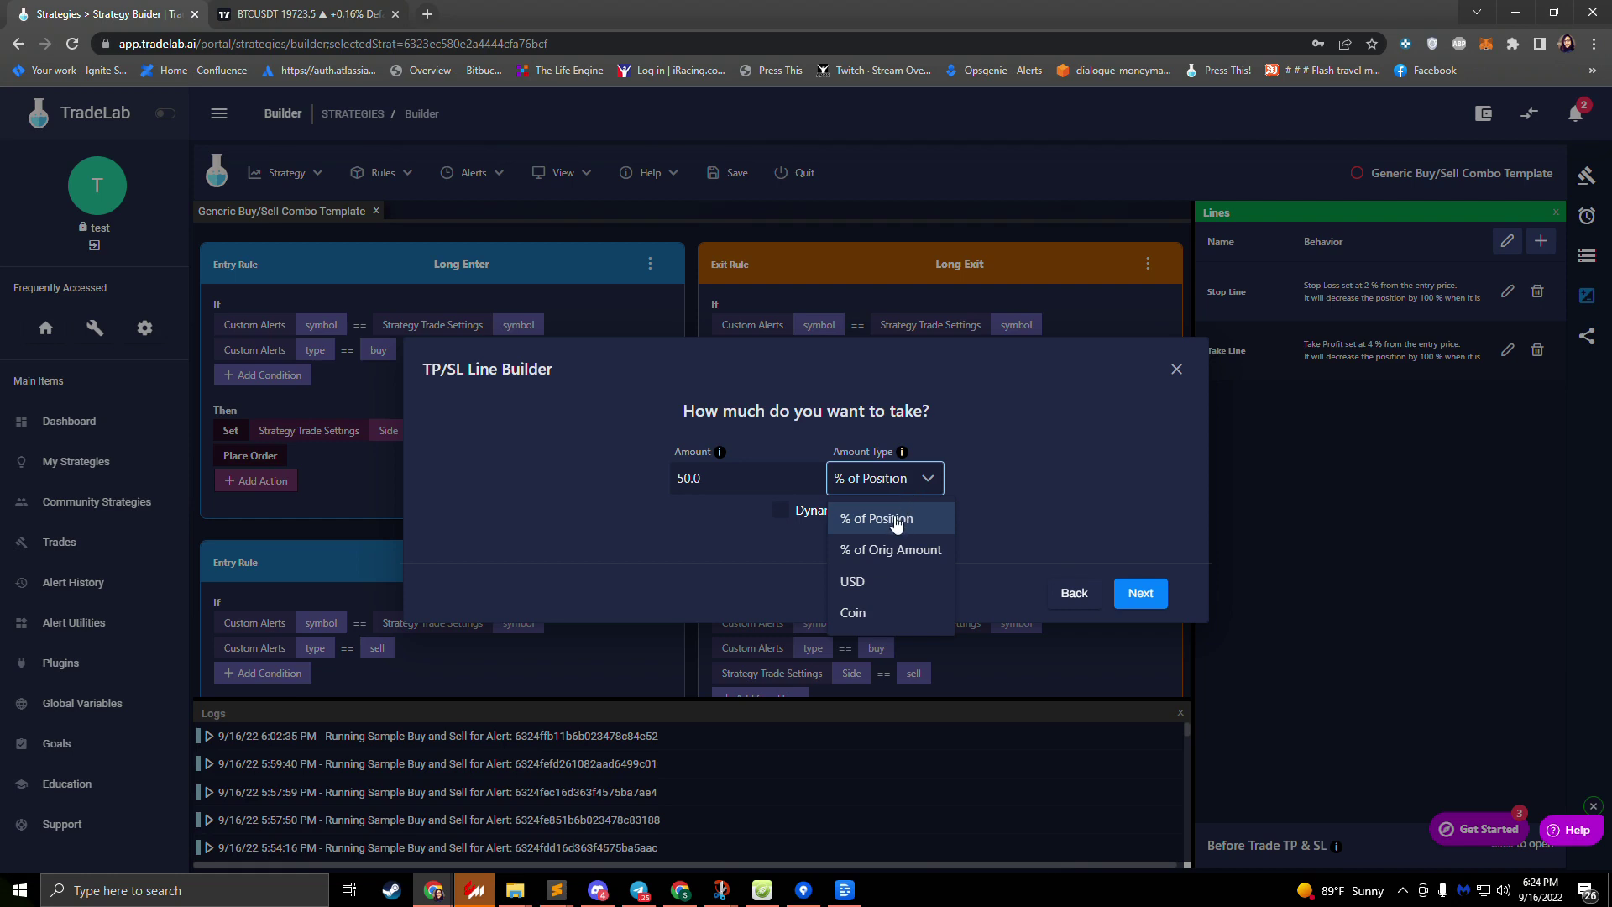
{"action": "left_click", "coordinate": [748, 480]}
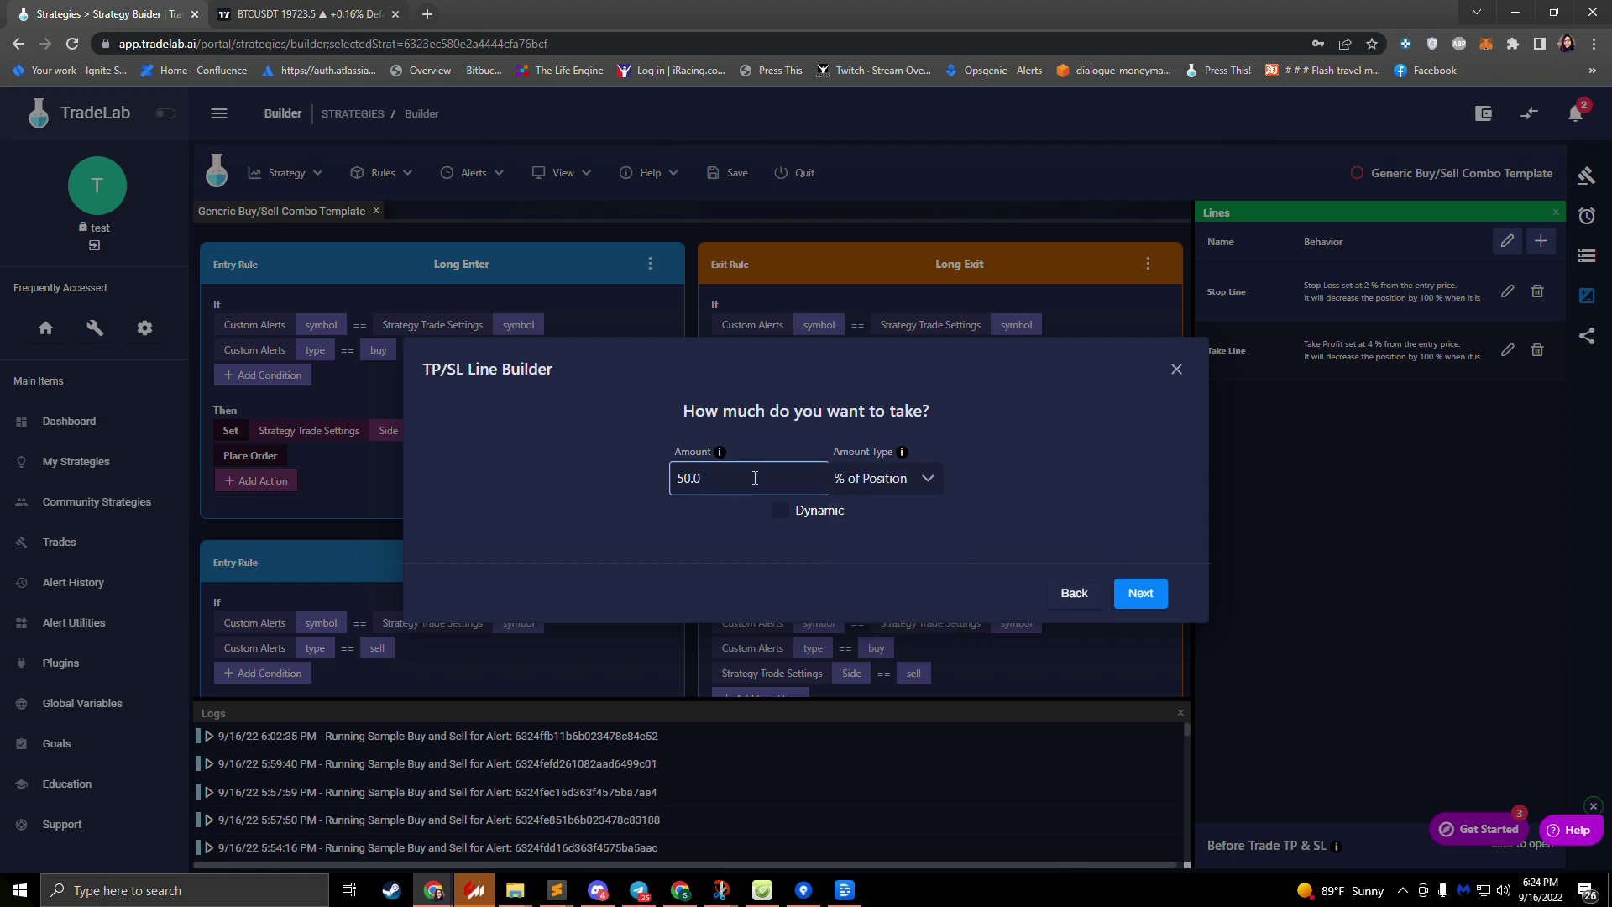
{"action": "left_click_drag", "start_coordinate": [752, 478], "coordinate": [502, 459]}
{"action": "key", "text": "BackSpace"}
{"action": "type", "text": "100"}
{"action": "left_click", "coordinate": [896, 489]}
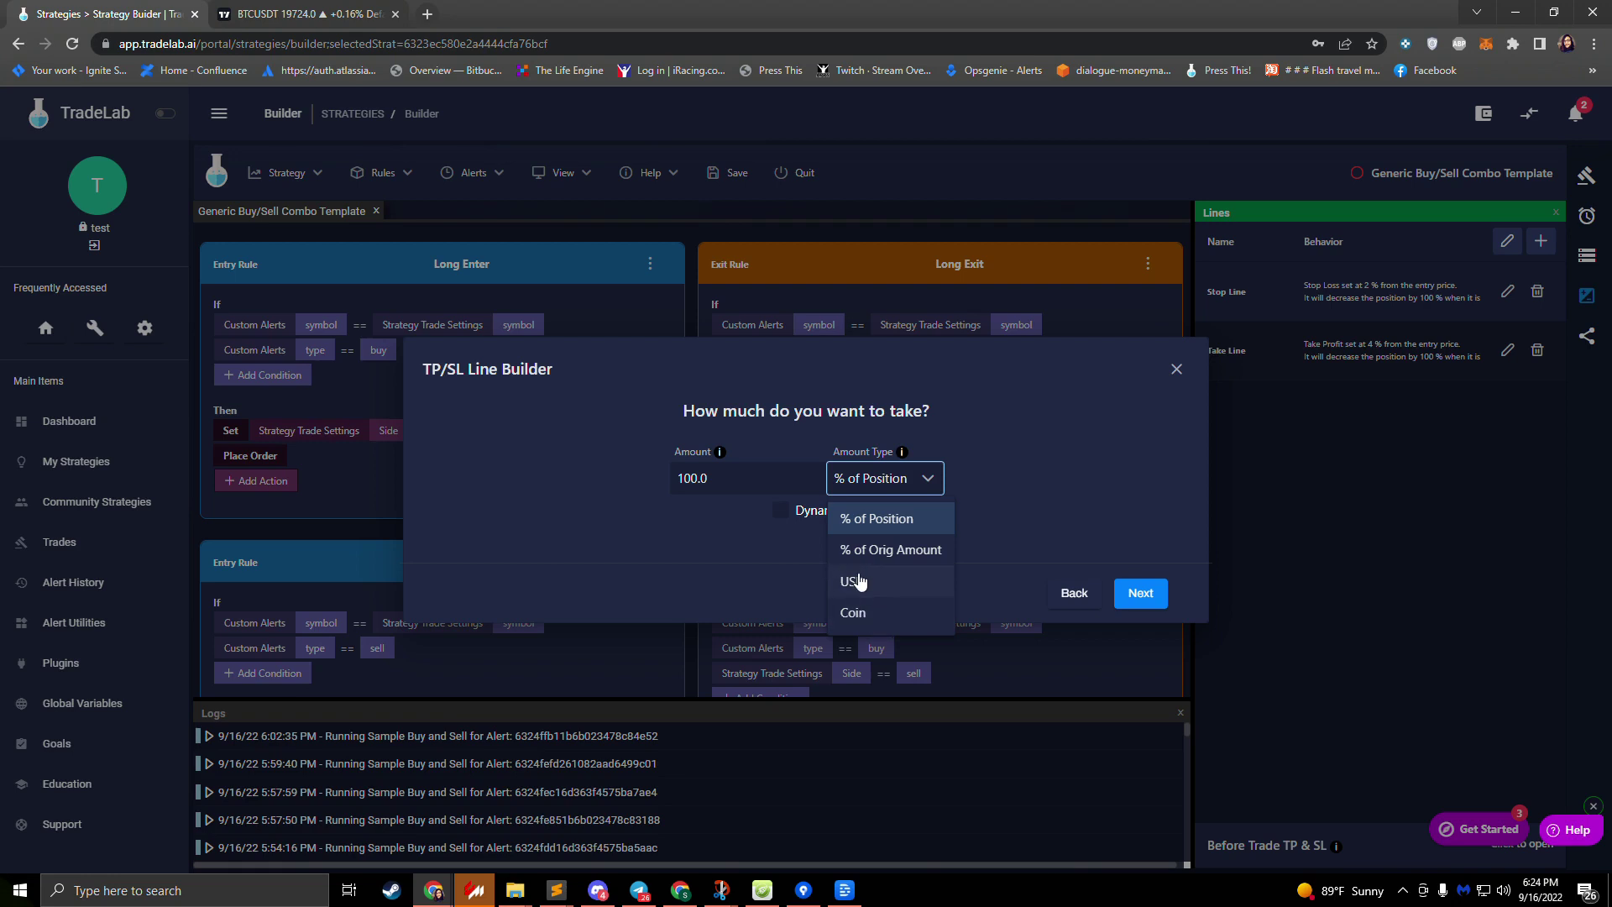
{"action": "left_click", "coordinate": [743, 556]}
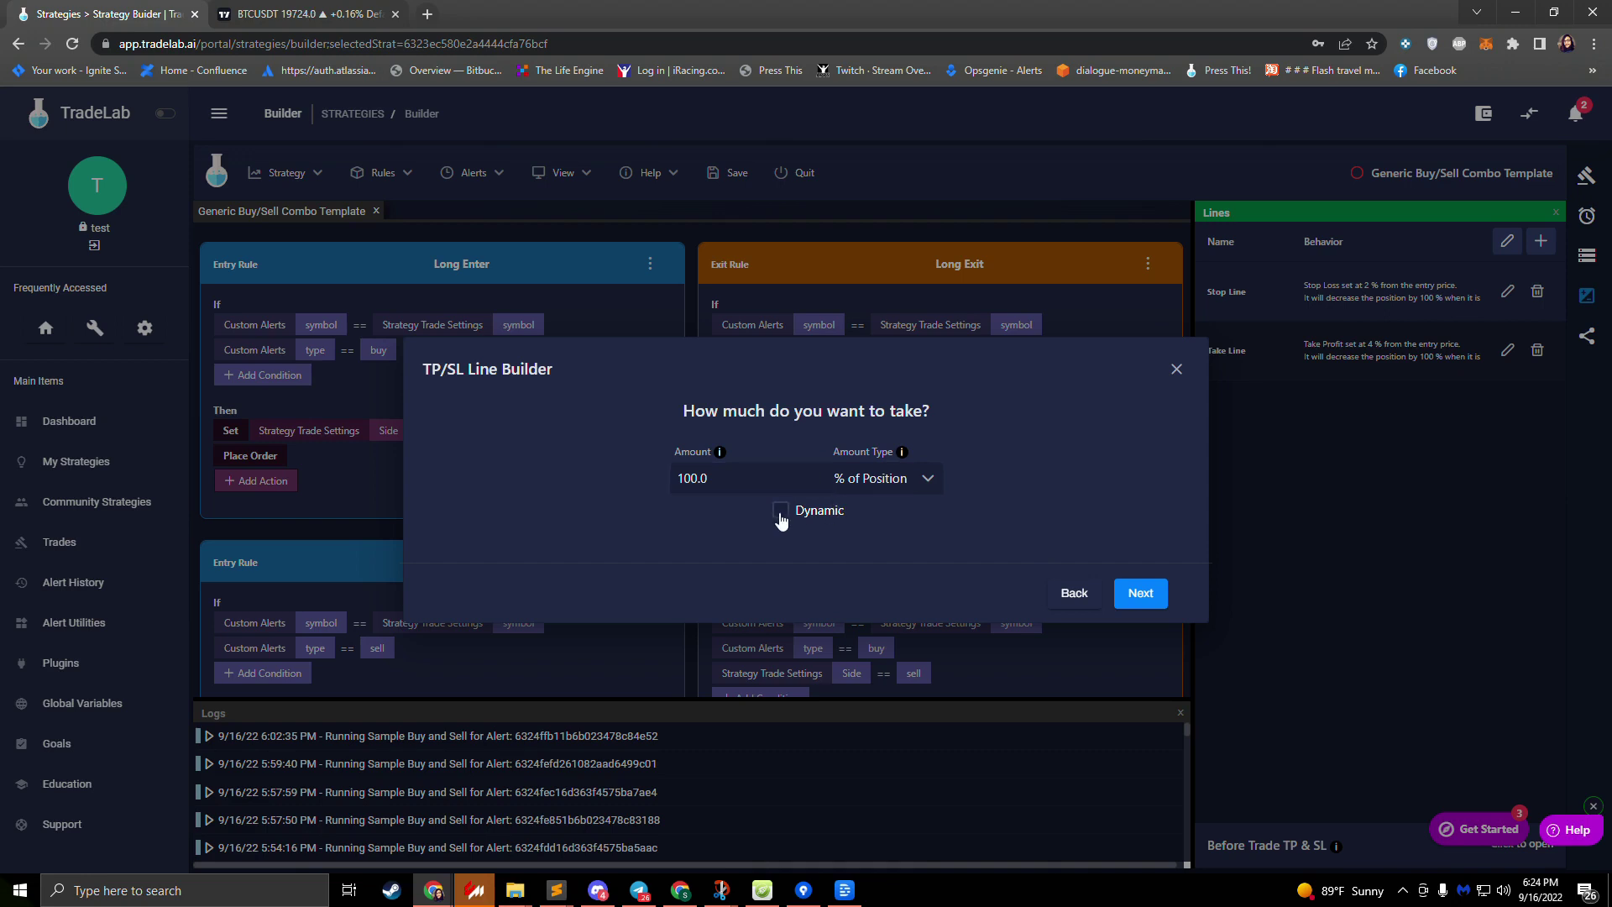
{"action": "left_click", "coordinate": [1147, 597]}
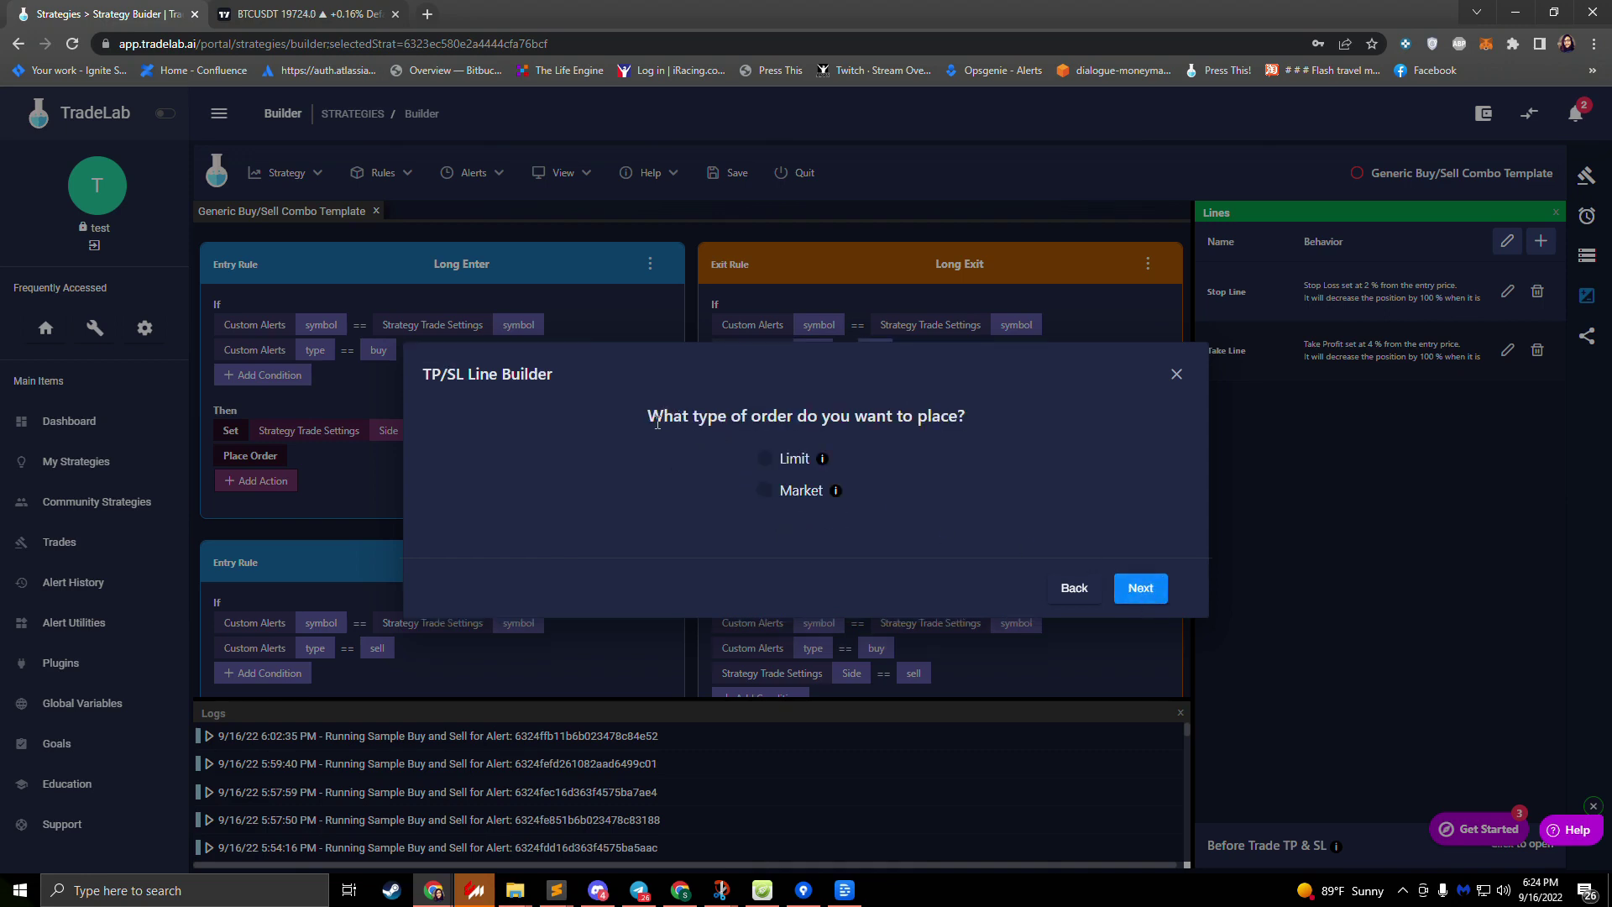
Use a Limit order for the take profit line and finish it with the name Take Line.
{"action": "left_click", "coordinate": [764, 459]}
{"action": "left_click", "coordinate": [1140, 588]}
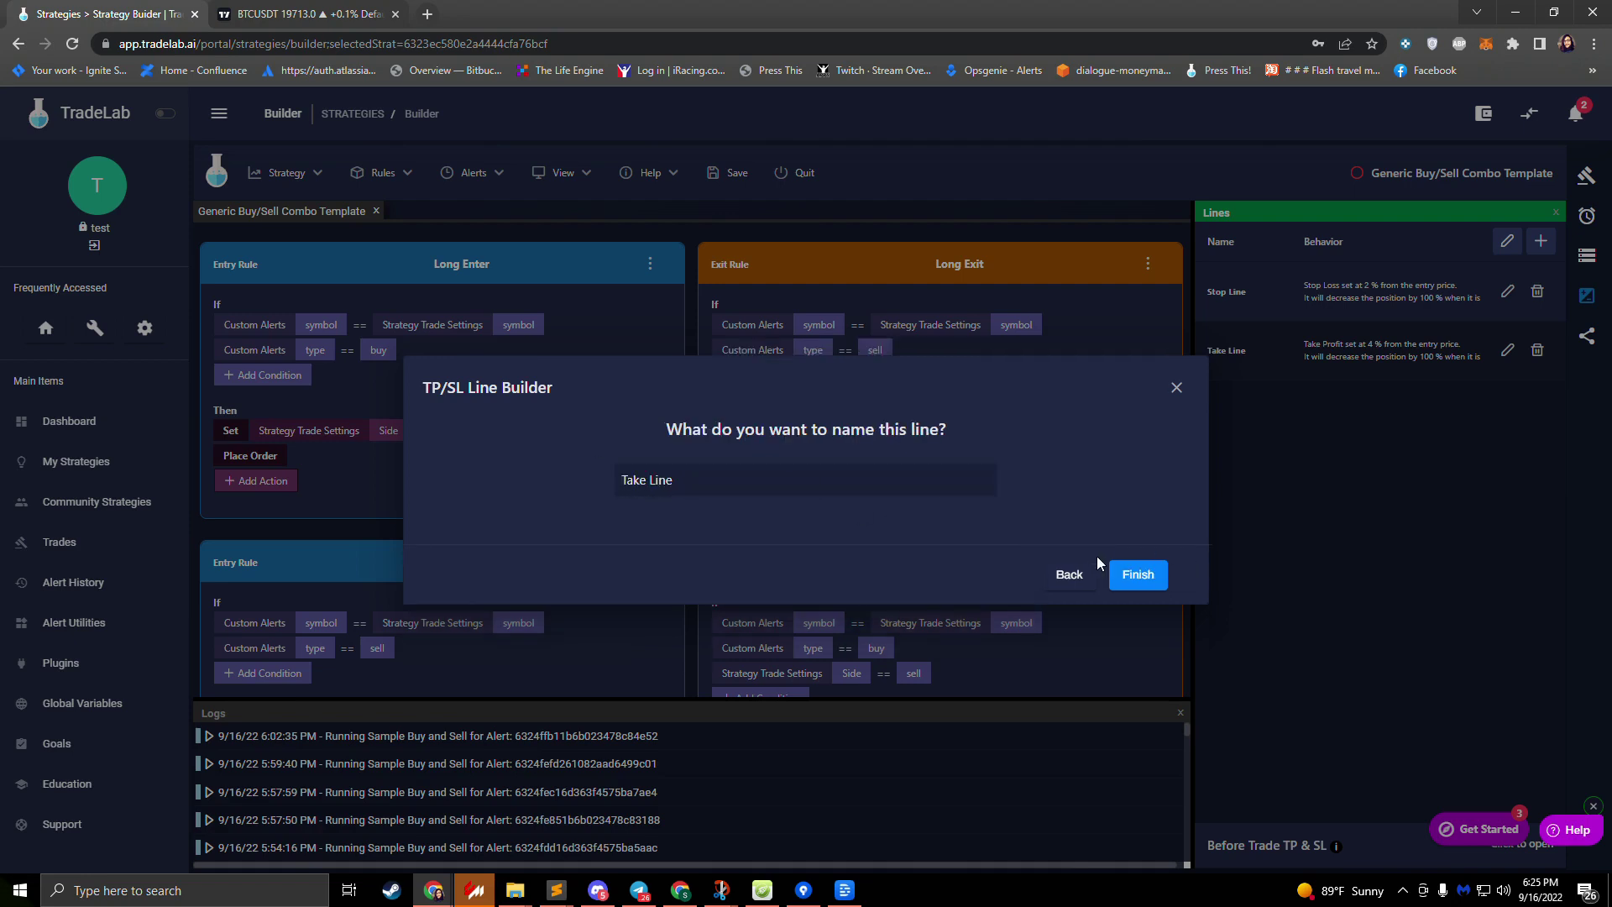
{"action": "left_click", "coordinate": [1147, 576]}
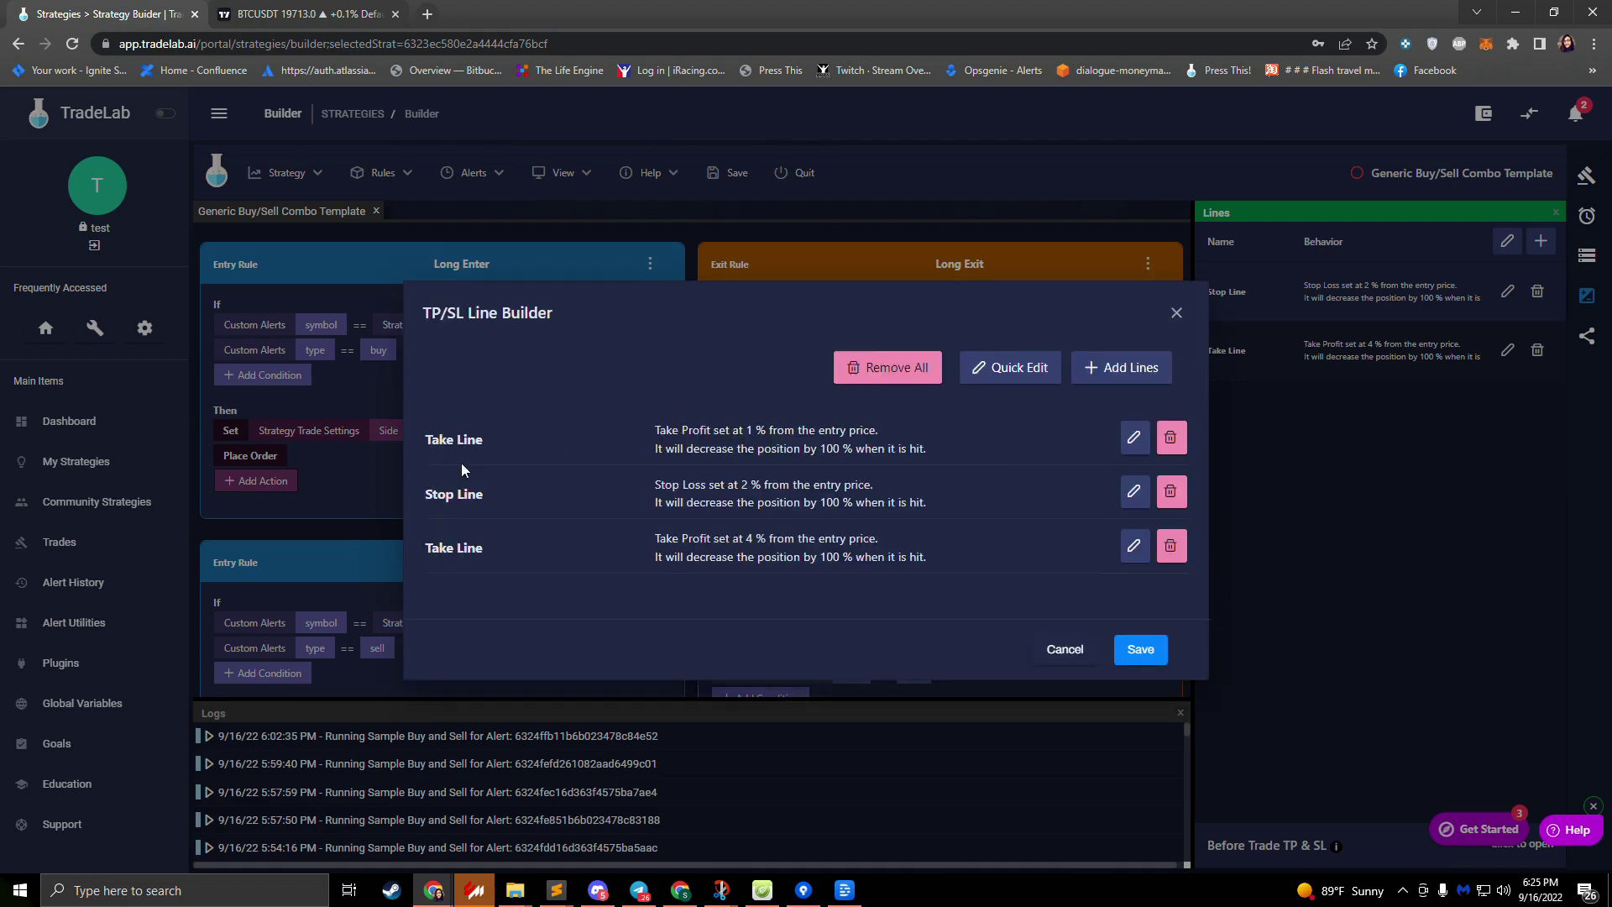
Compare the take profit lines' descriptions, save the lines and skip the strategy setup walkthrough.
{"action": "left_click_drag", "start_coordinate": [715, 538], "coordinate": [807, 539]}
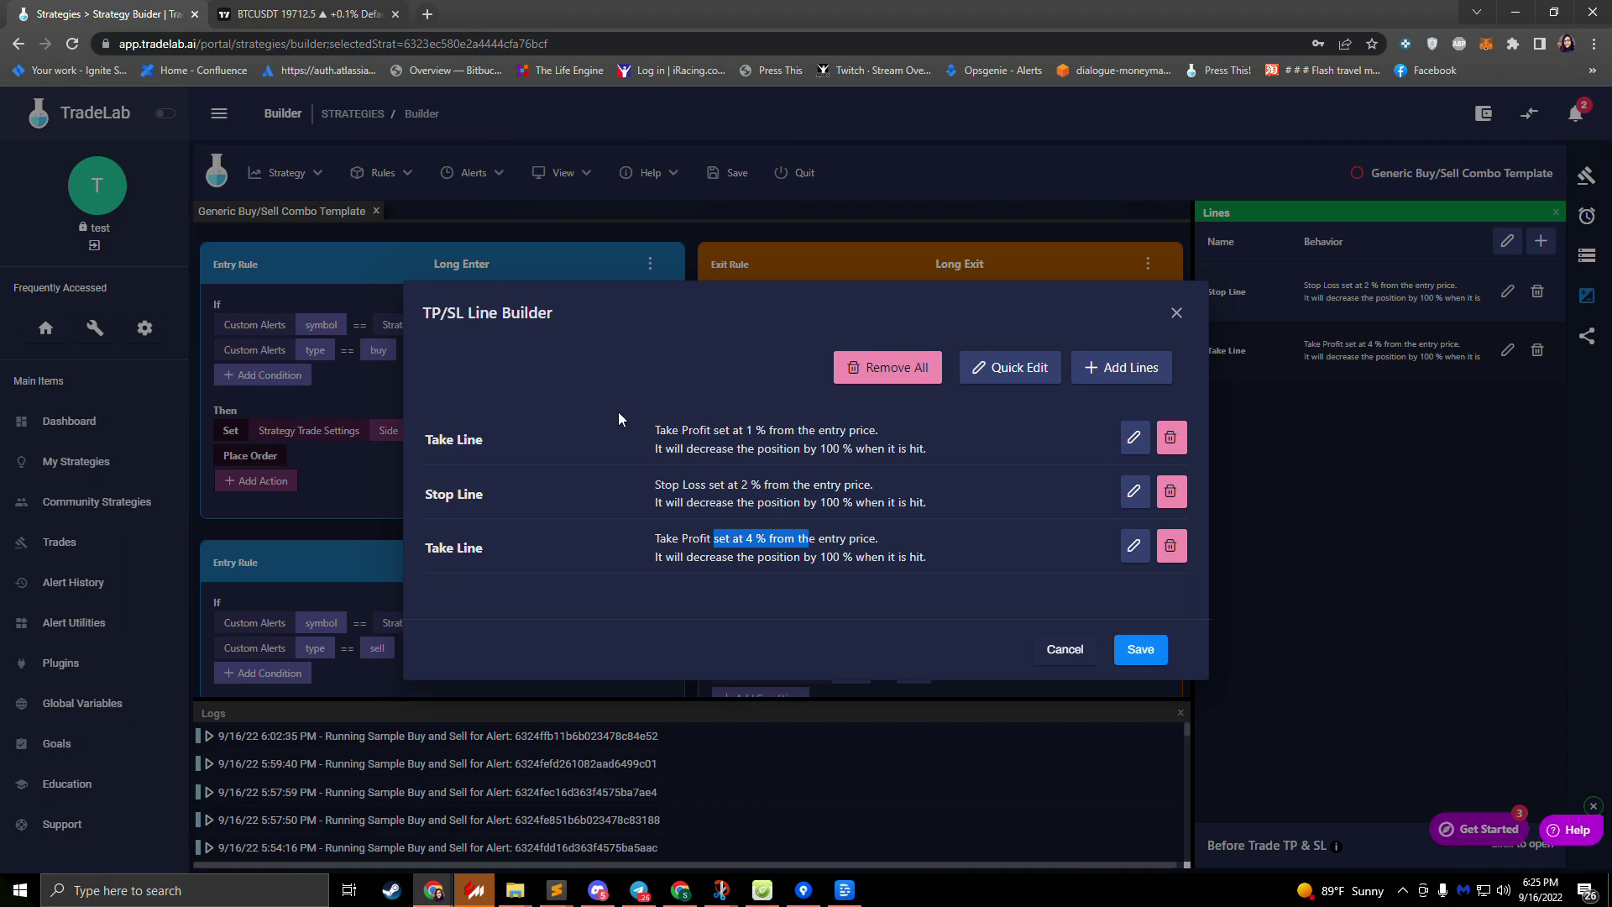
{"action": "left_click_drag", "start_coordinate": [700, 430], "coordinate": [863, 430]}
{"action": "left_click", "coordinate": [717, 431]}
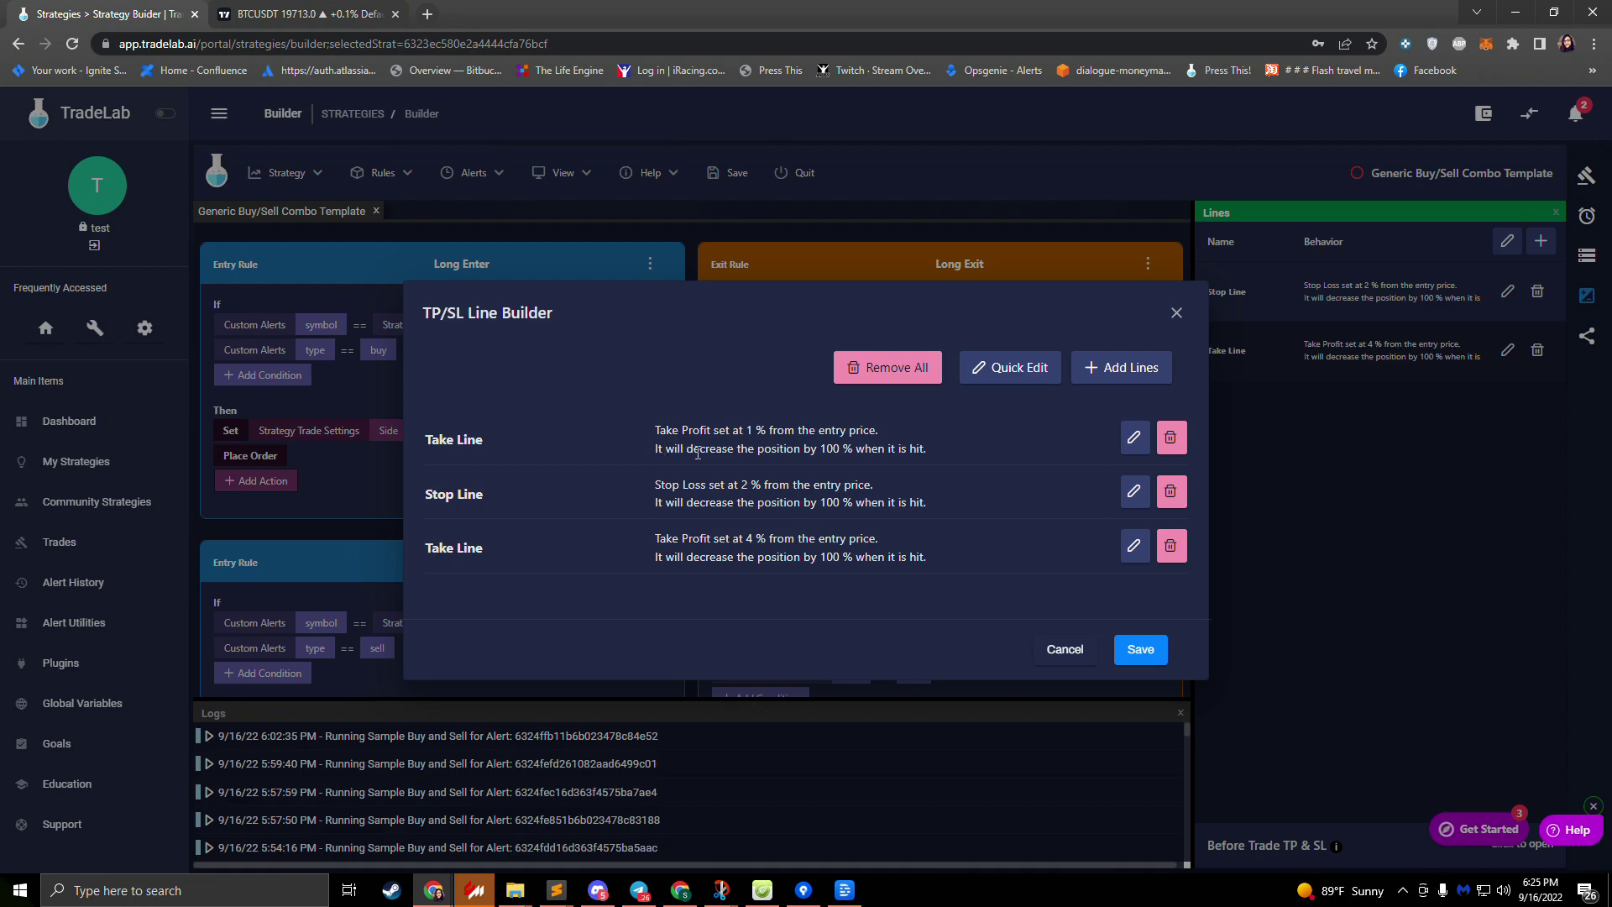
{"action": "left_click", "coordinate": [1135, 649]}
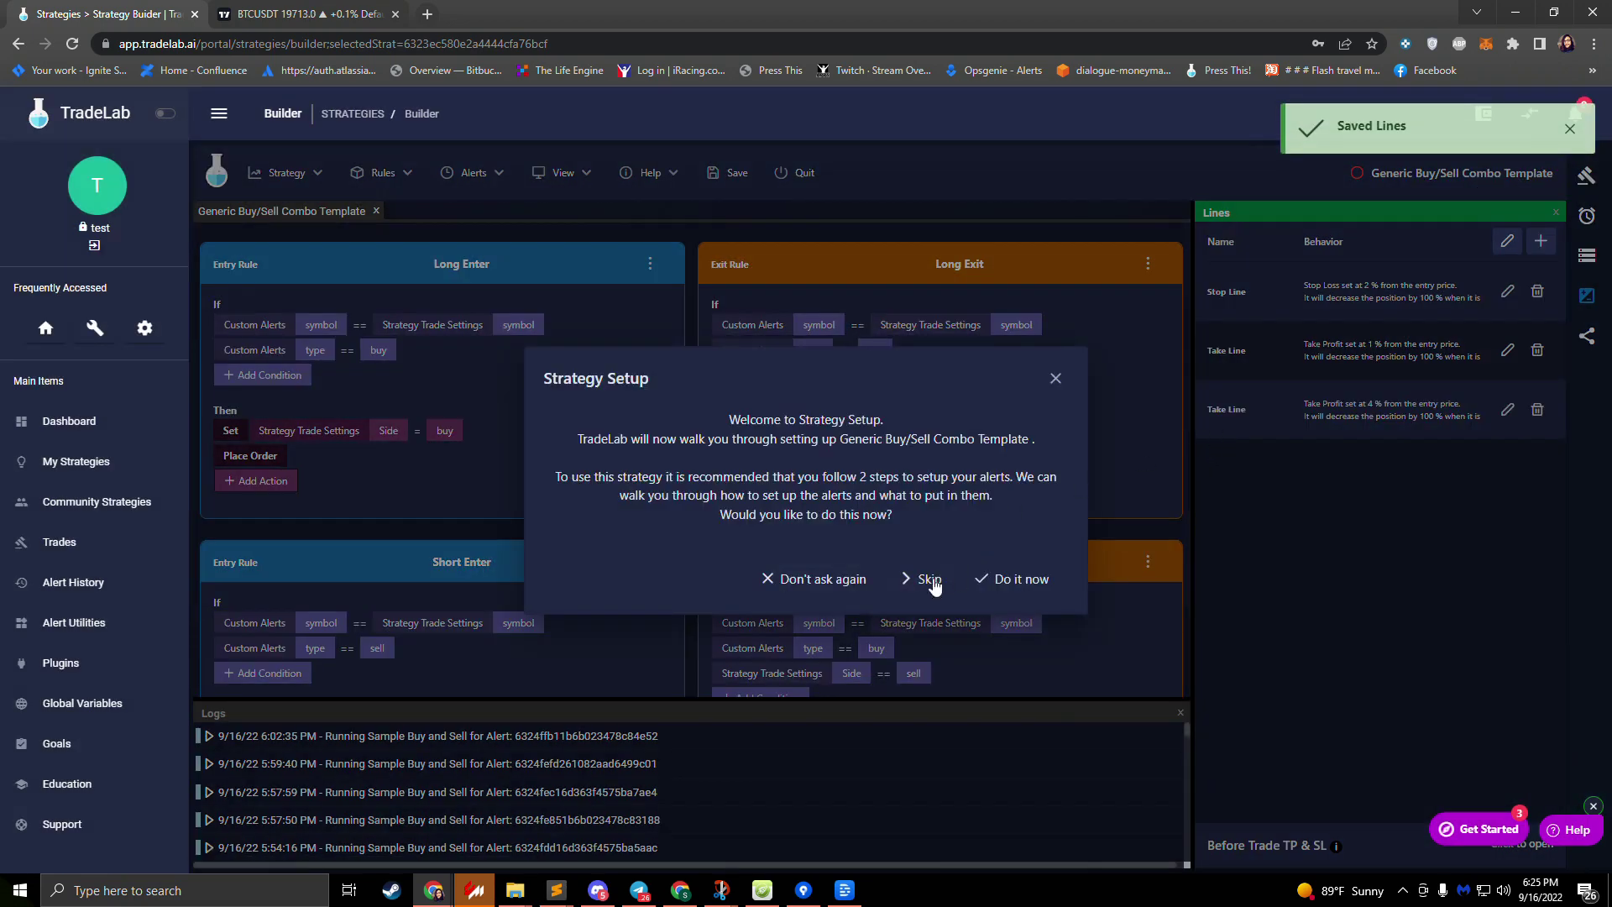
{"action": "left_click", "coordinate": [929, 581]}
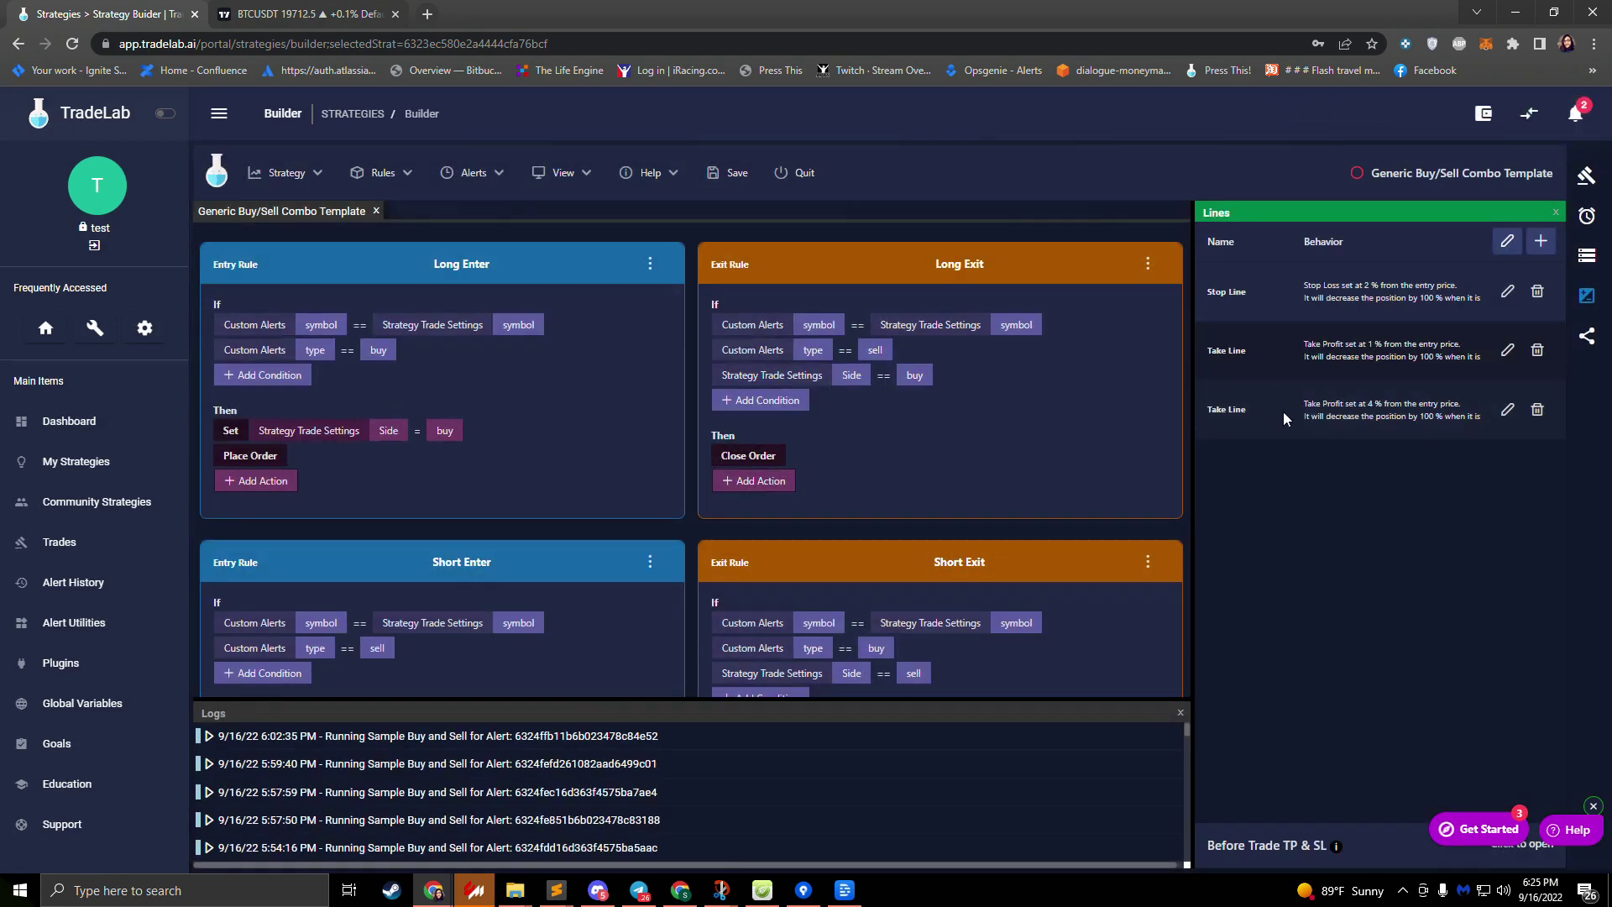
Start a new Stop Loss line, keeping the number of lines at 1.
{"action": "left_click", "coordinate": [1539, 244]}
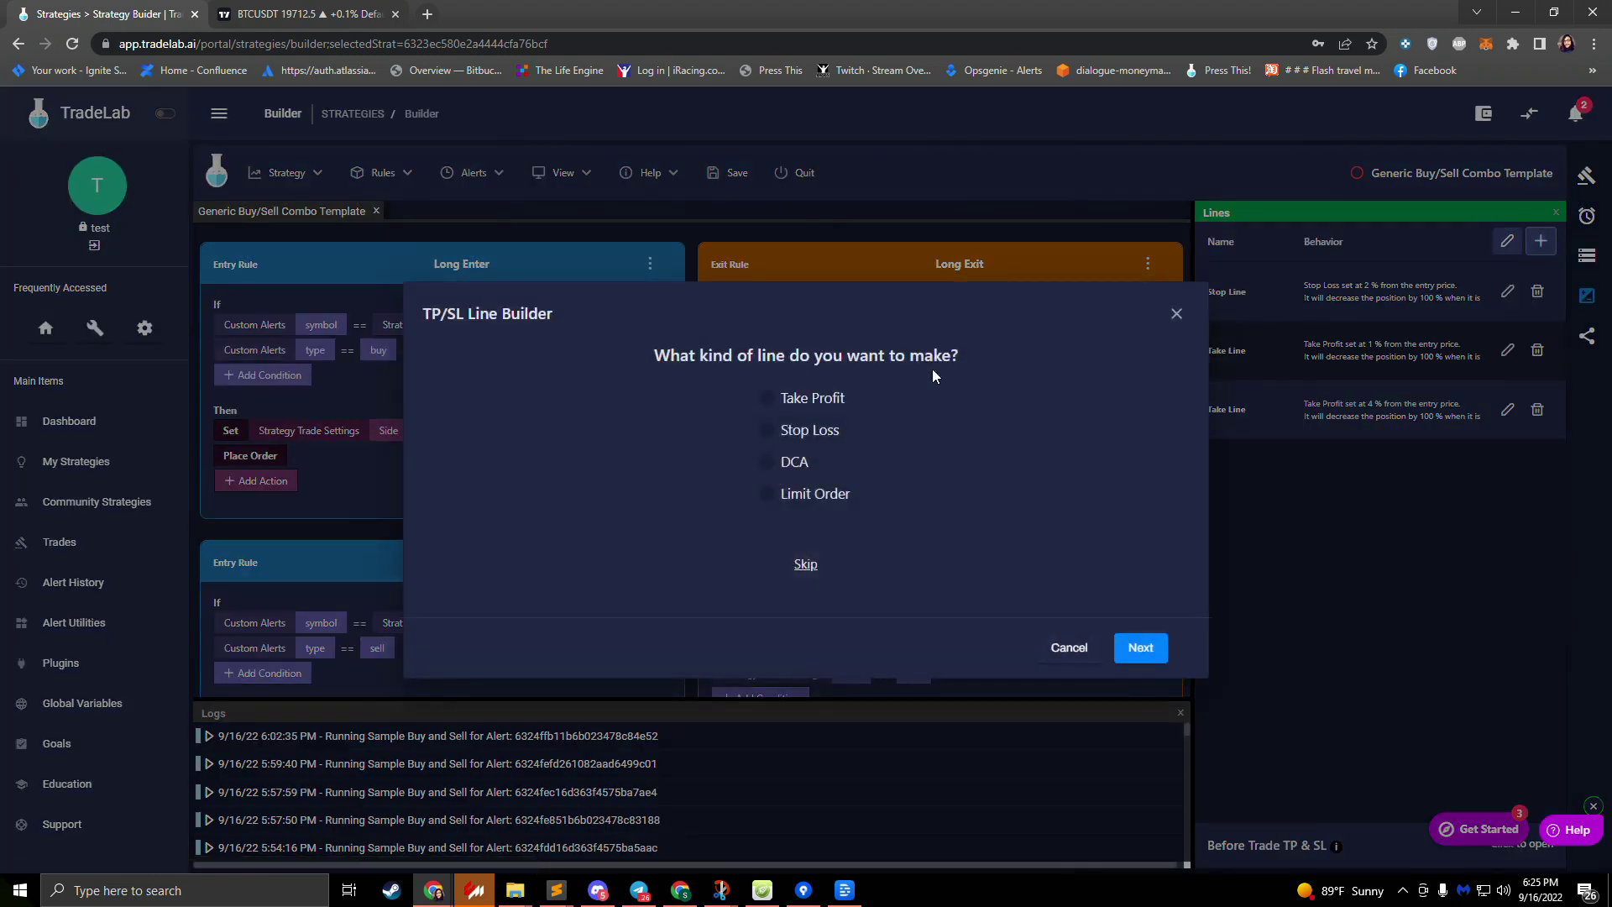
{"action": "left_click", "coordinate": [766, 430]}
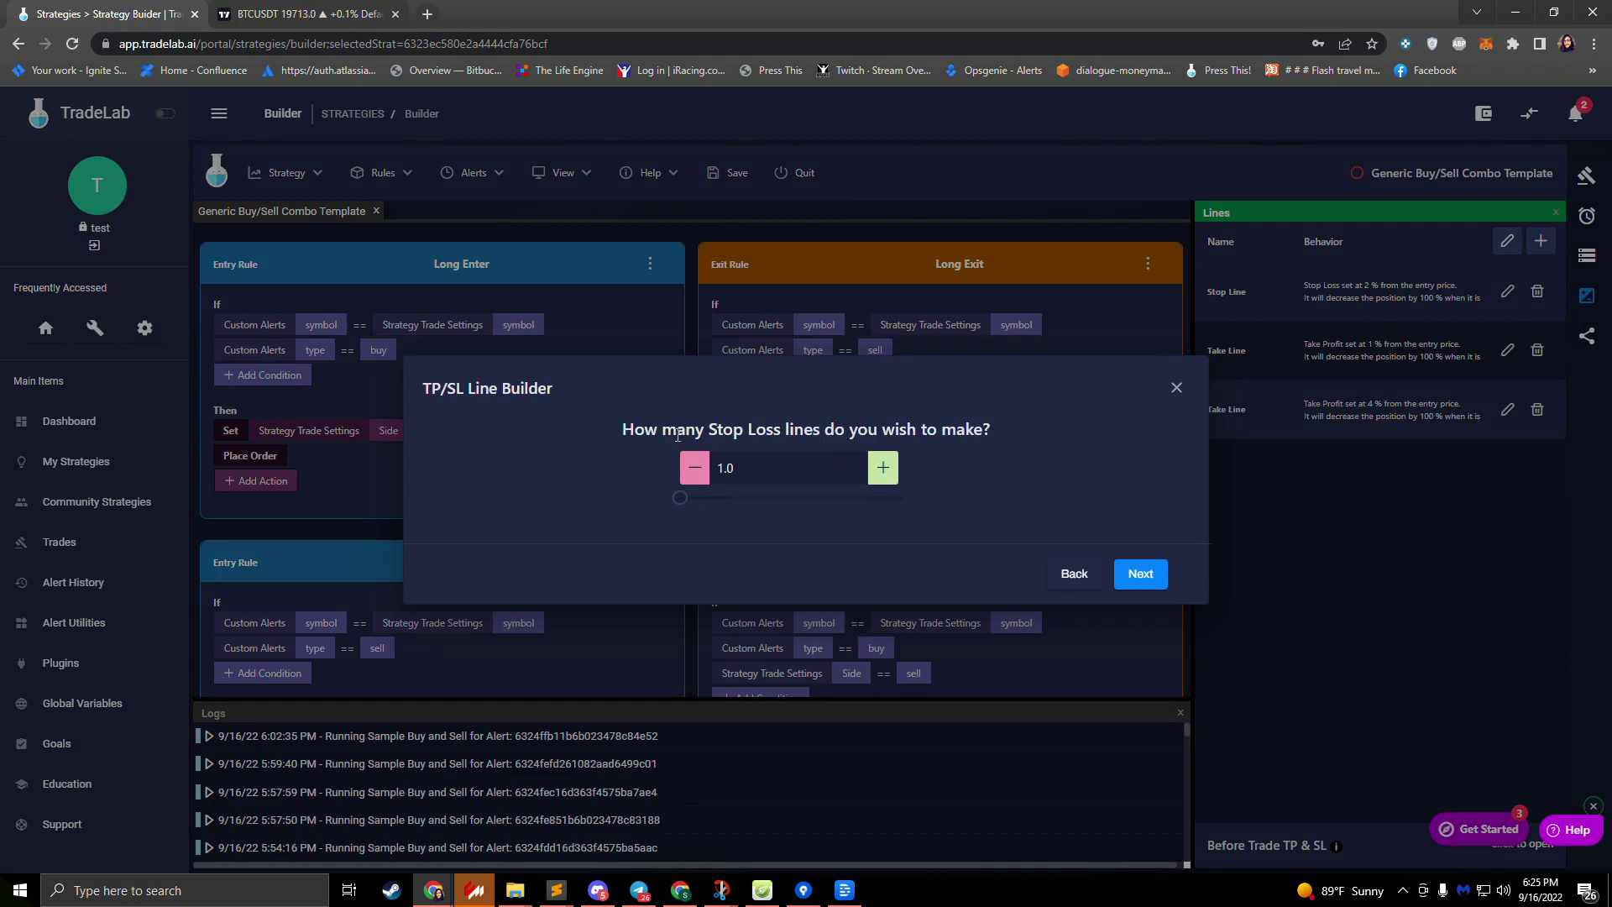
{"action": "left_click", "coordinate": [1142, 576]}
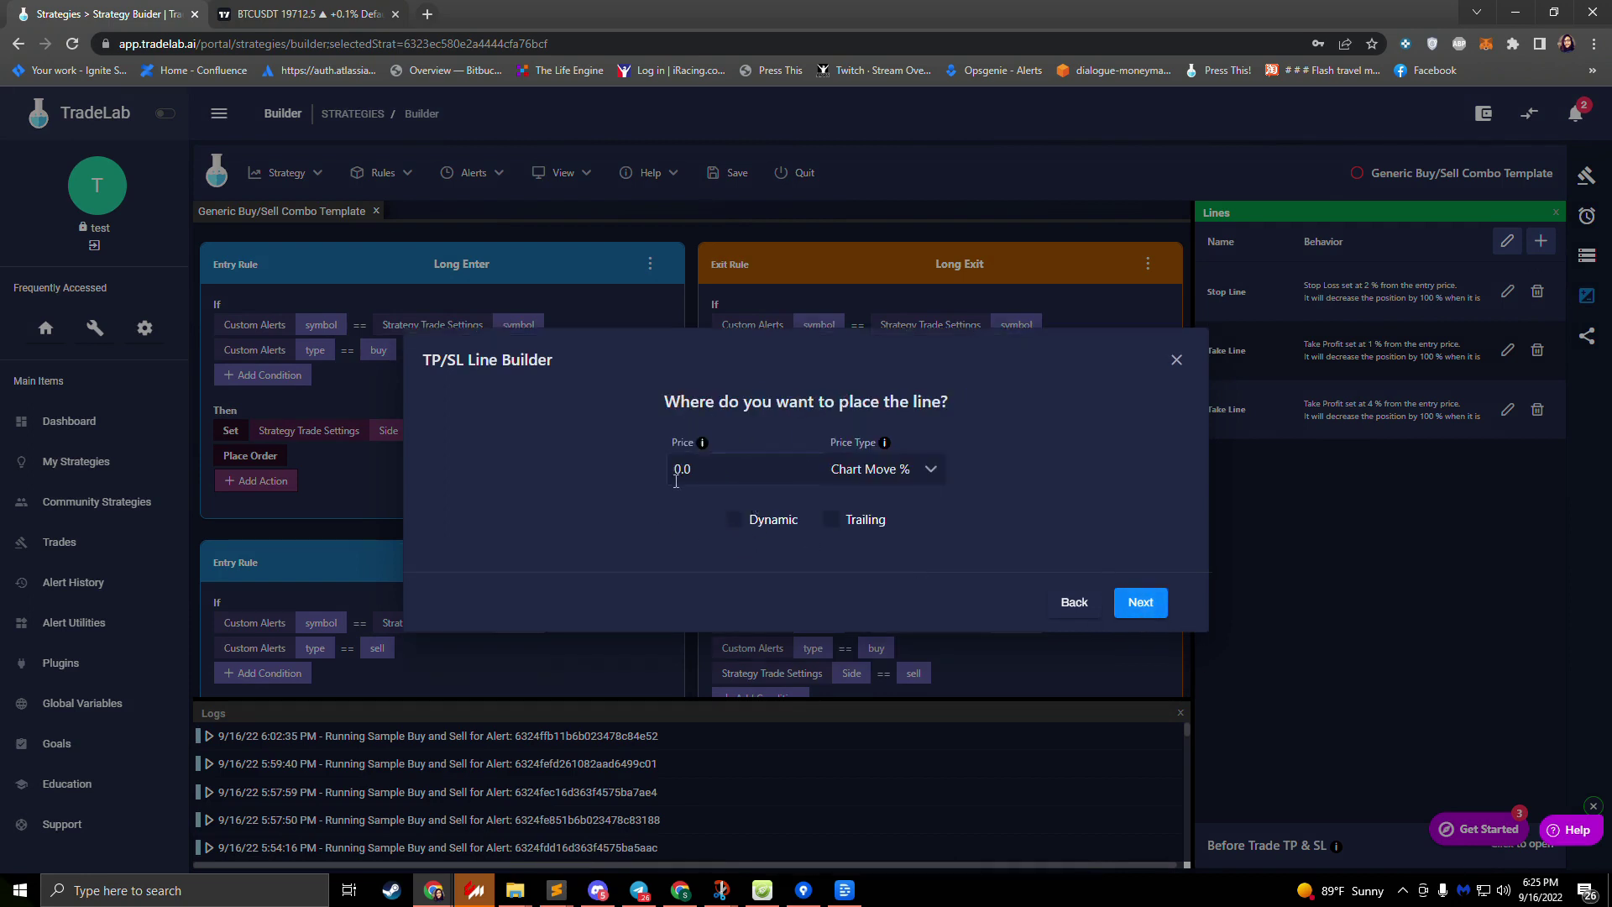
Place the stop loss line at a price of 1 with the Chart Move % price type.
{"action": "left_click", "coordinate": [727, 472]}
{"action": "type", "text": "1"}
{"action": "type", "text": "-"}
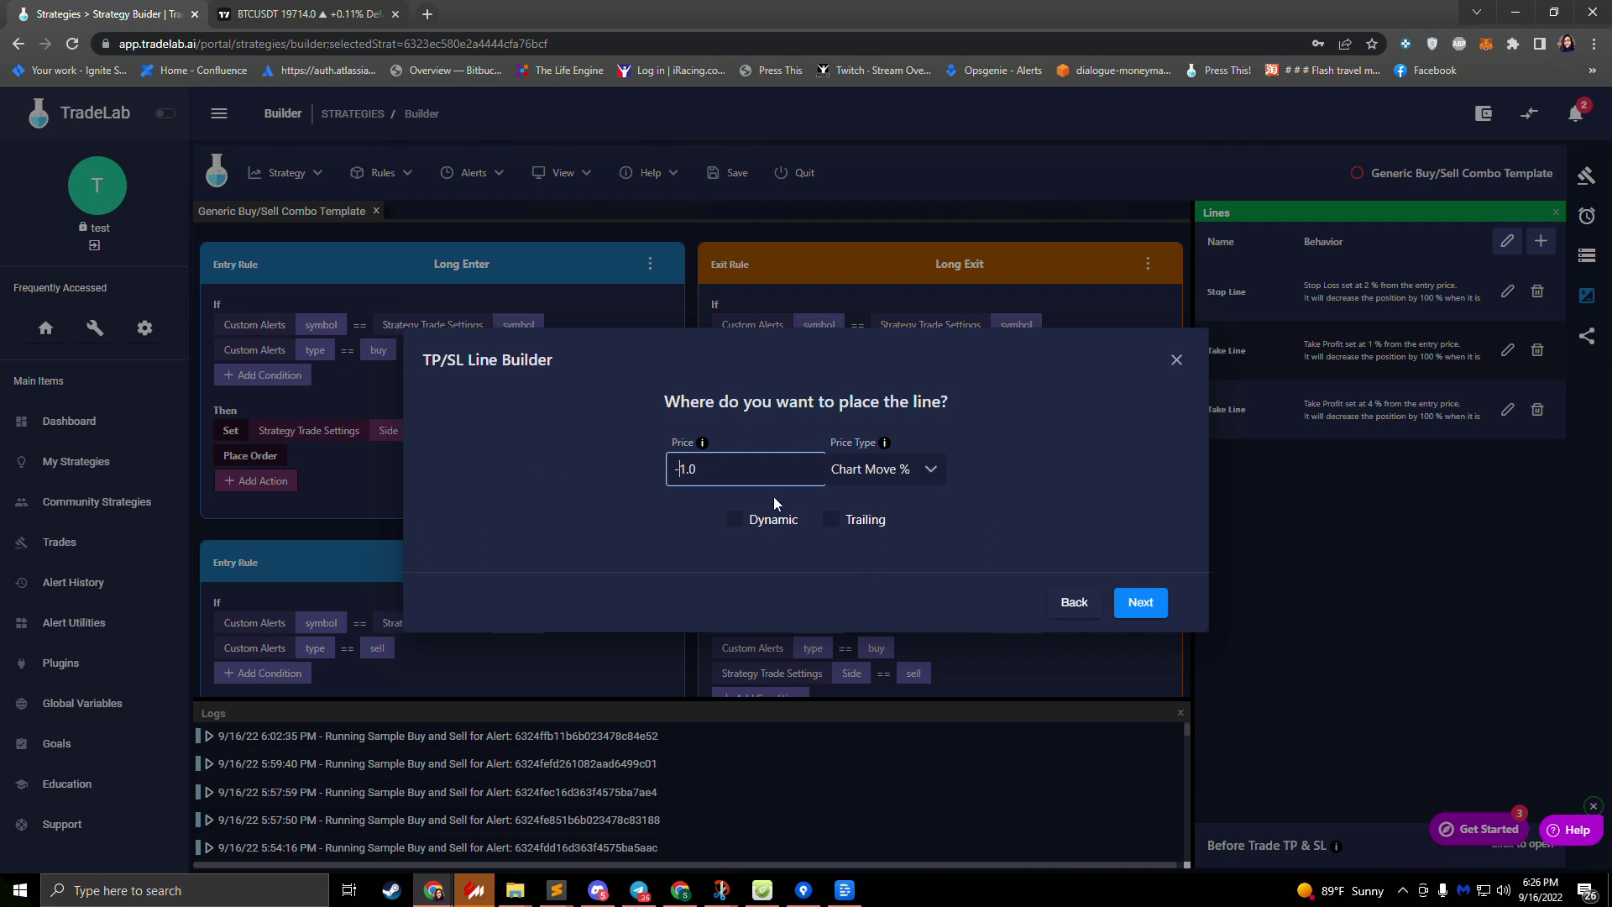
{"action": "key", "text": "BackSpace"}
{"action": "left_click", "coordinate": [1144, 604]}
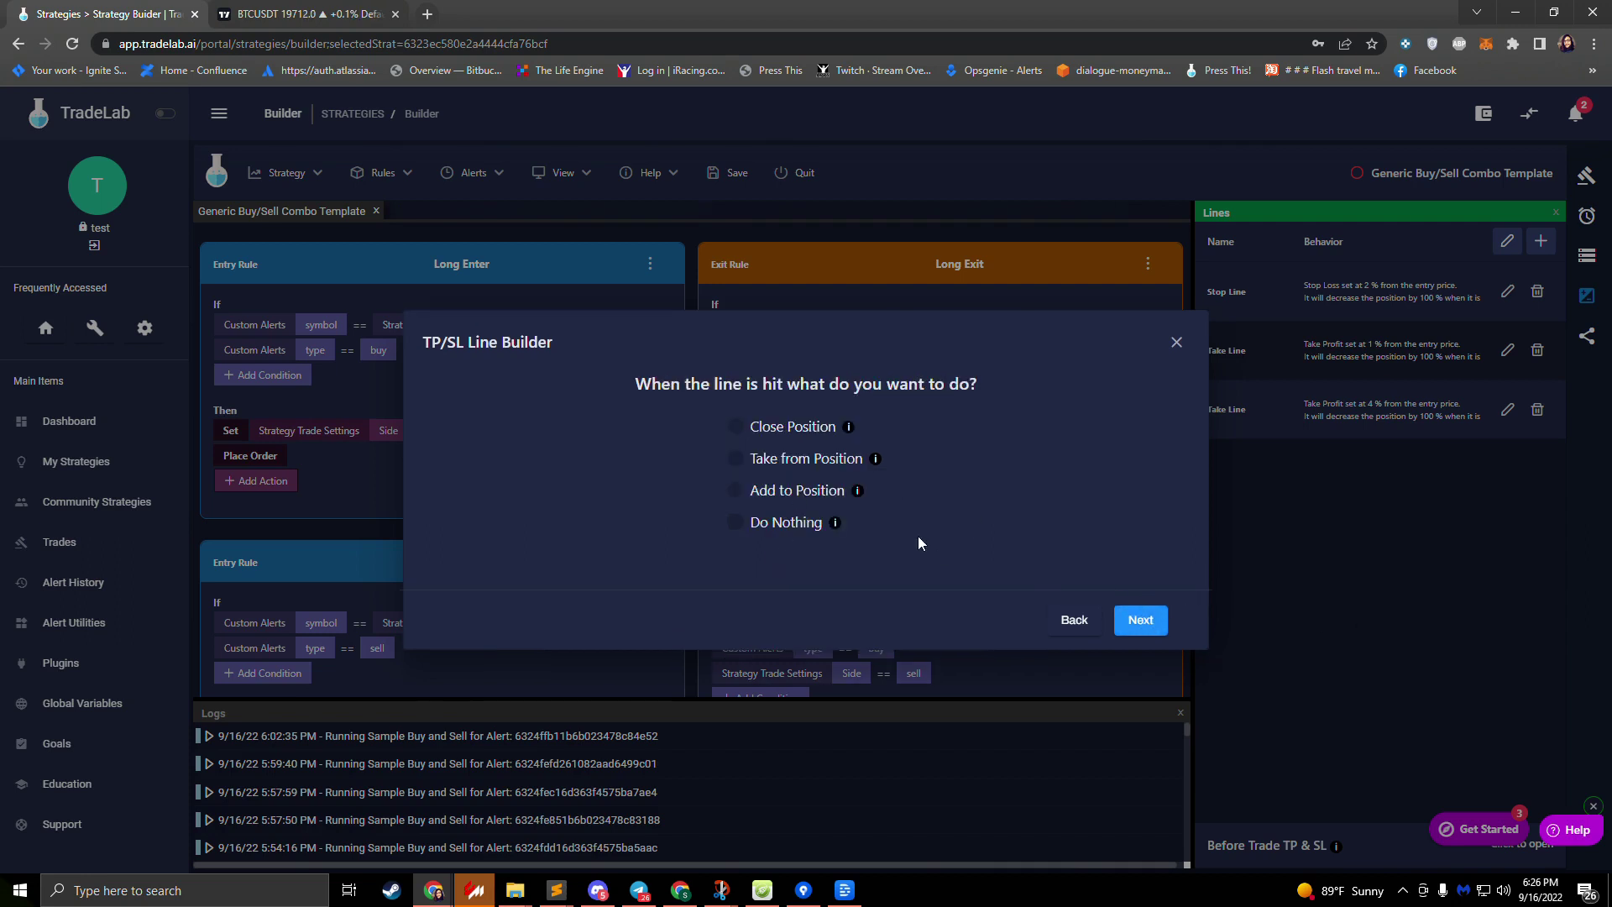
Finish the stop loss line as a Market order that closes the position, named Stop Line New.
{"action": "left_click", "coordinate": [737, 427]}
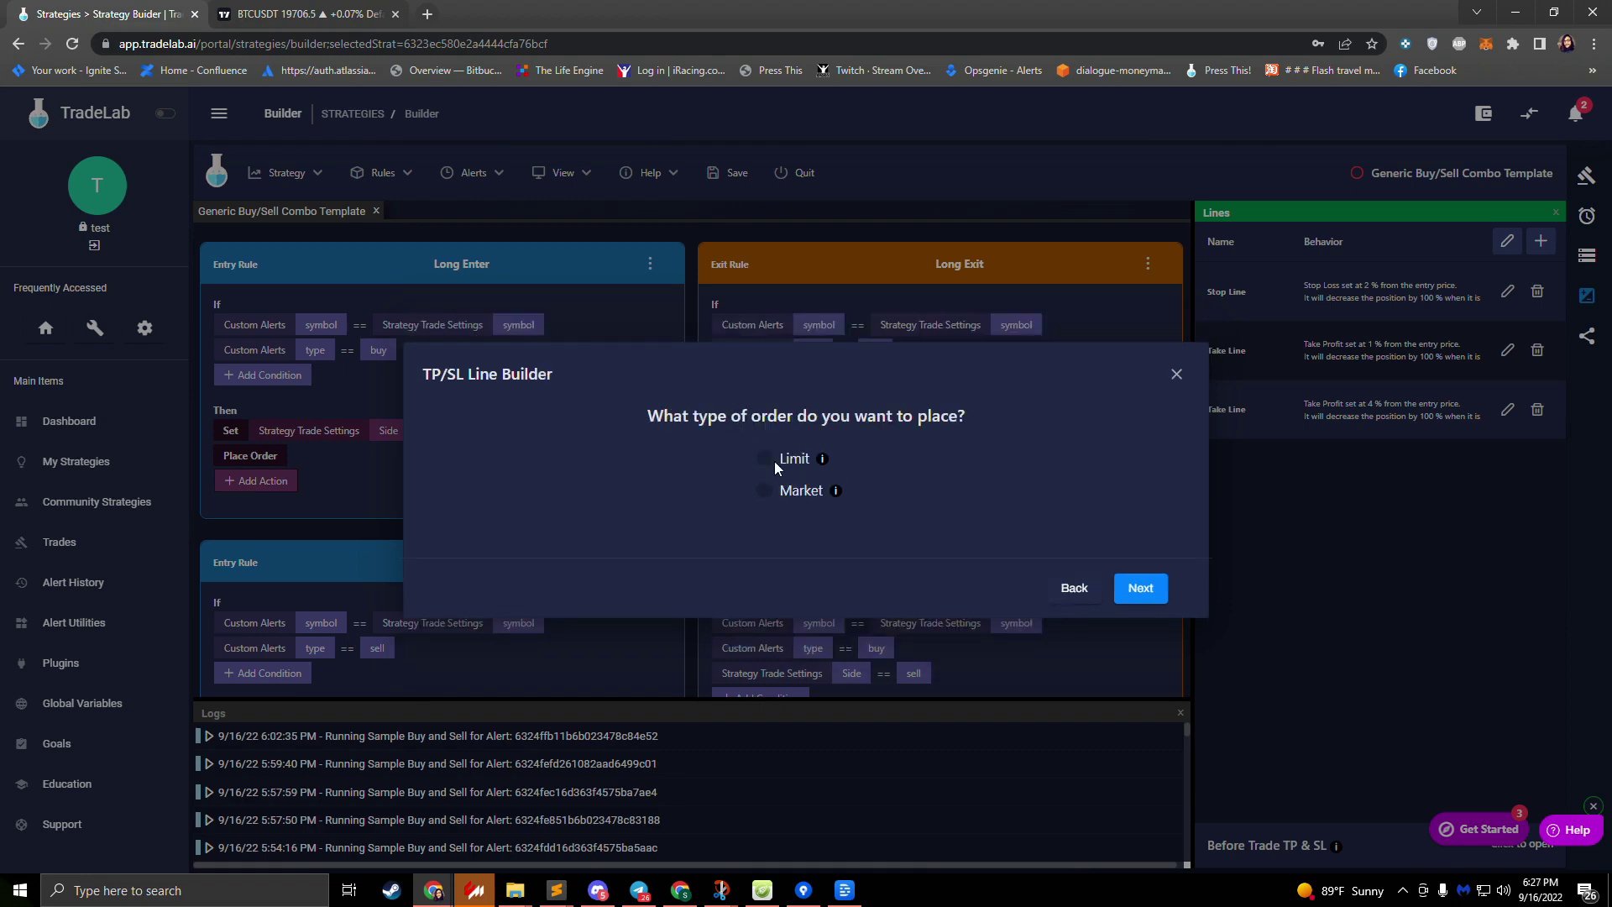
{"action": "left_click", "coordinate": [764, 492]}
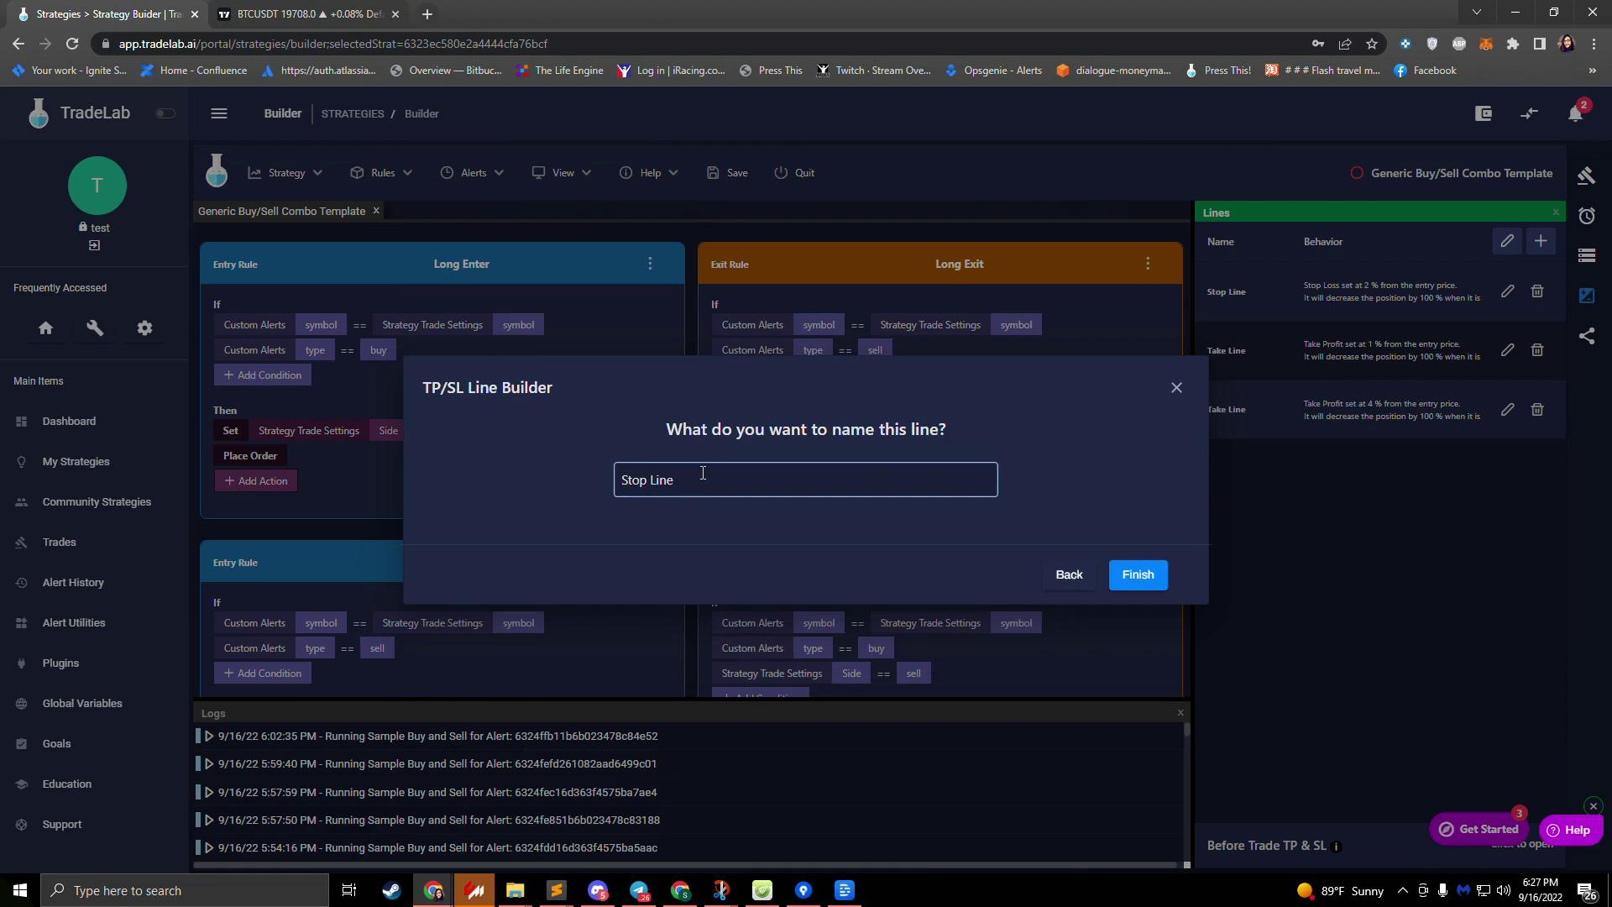
{"action": "type", "text": "New"}
{"action": "left_click", "coordinate": [1157, 579]}
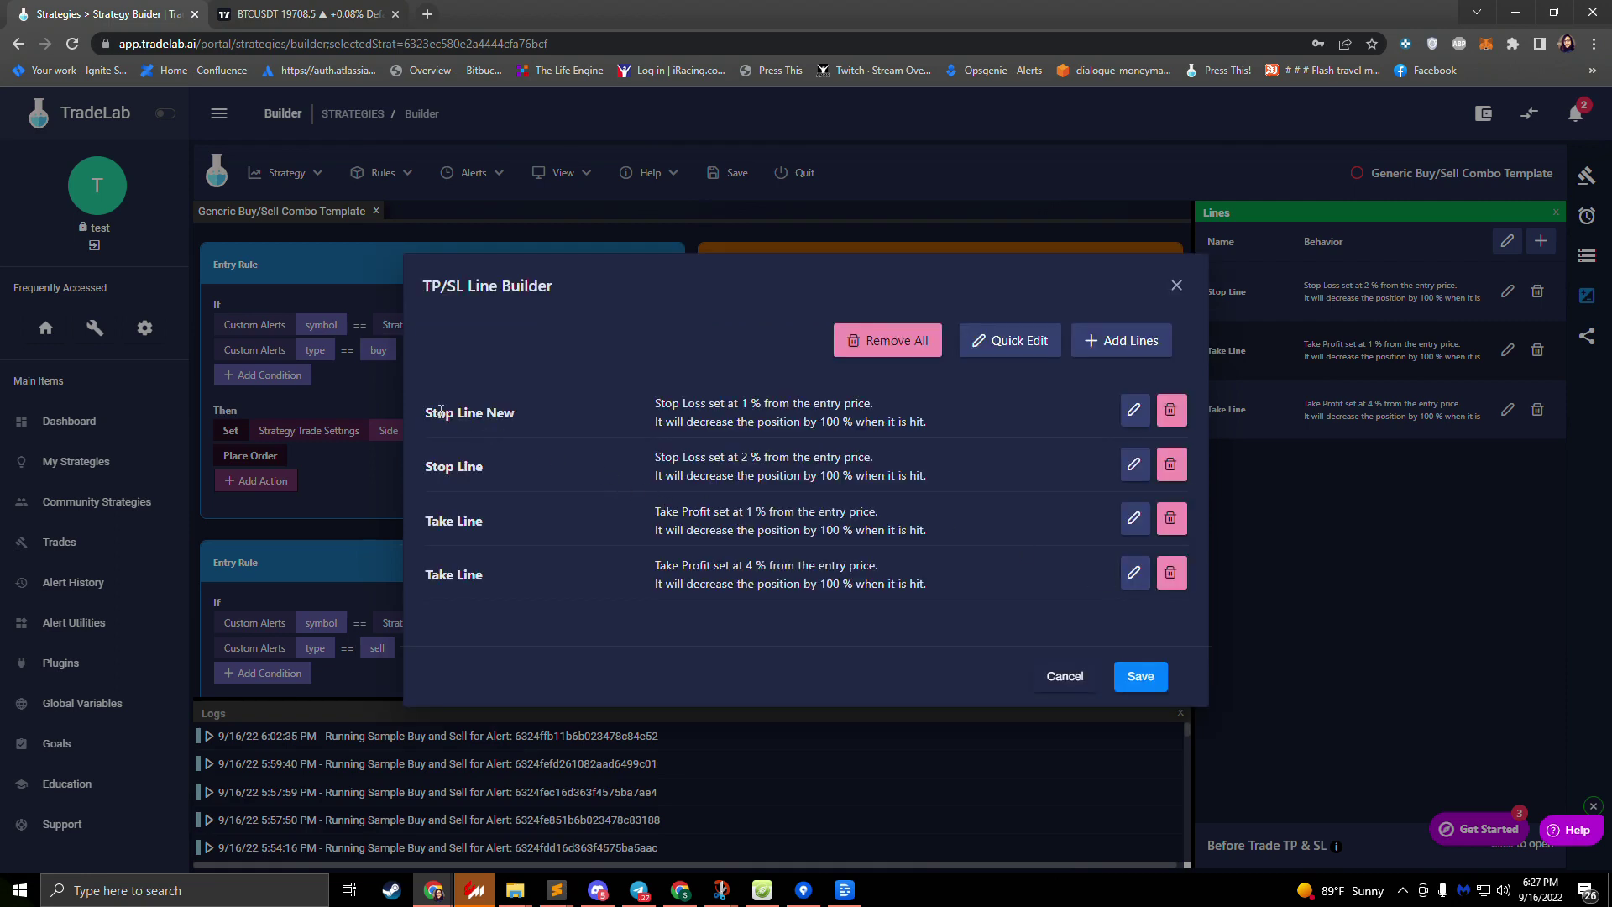
Review the new stop loss line's description, save the lines and stop the strategy setup prompt from asking again.
{"action": "left_click_drag", "start_coordinate": [703, 404], "coordinate": [783, 404]}
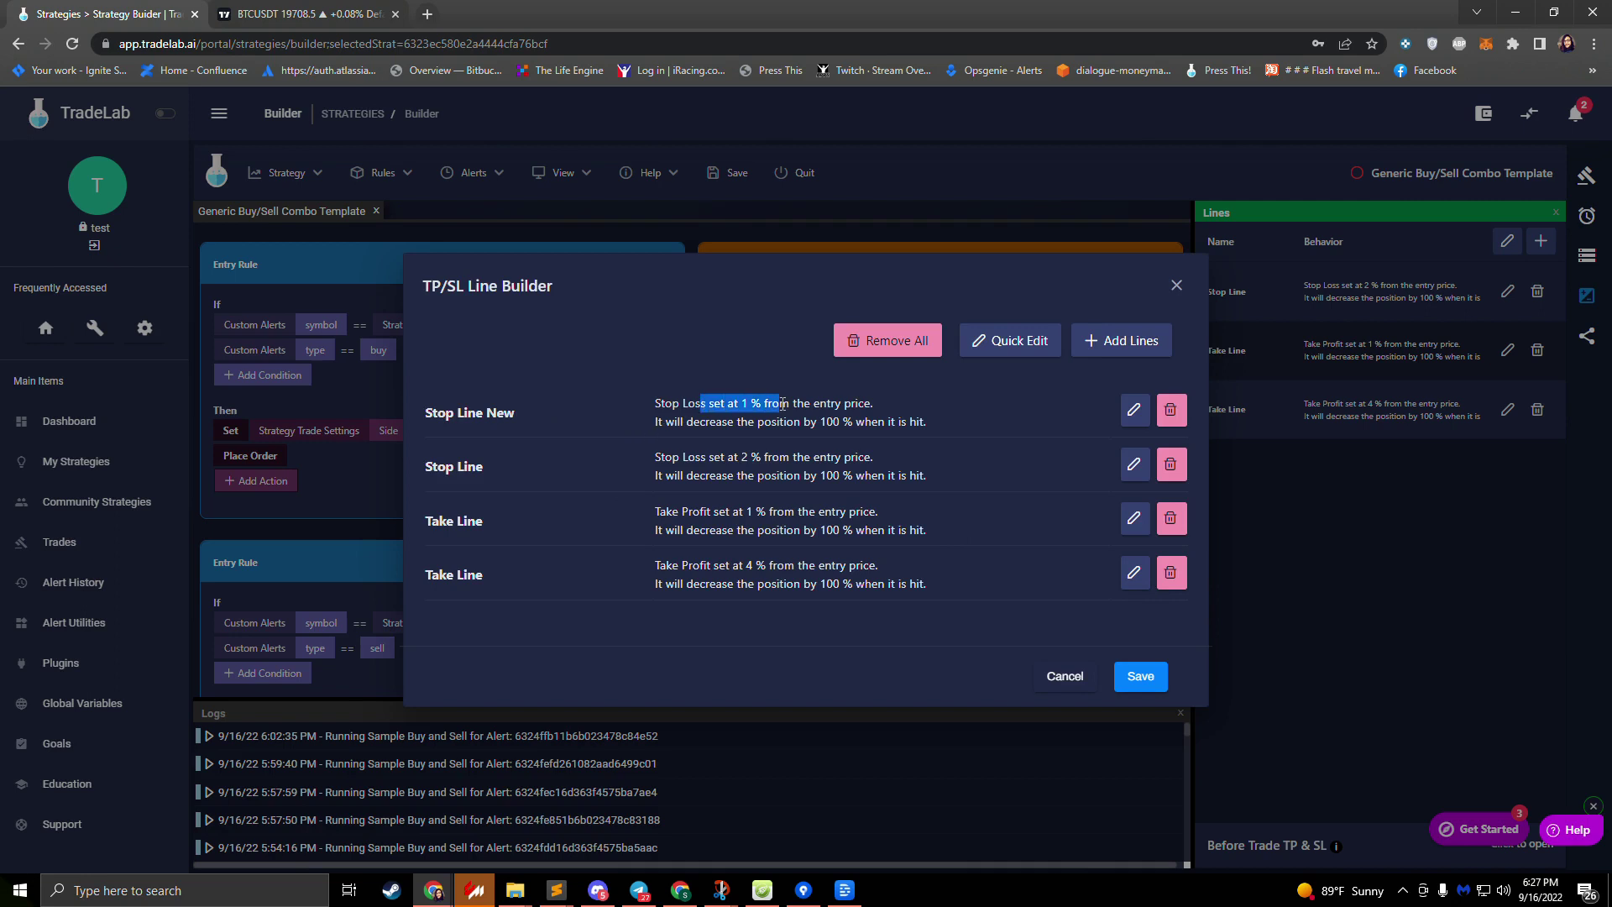
{"action": "left_click", "coordinate": [603, 467]}
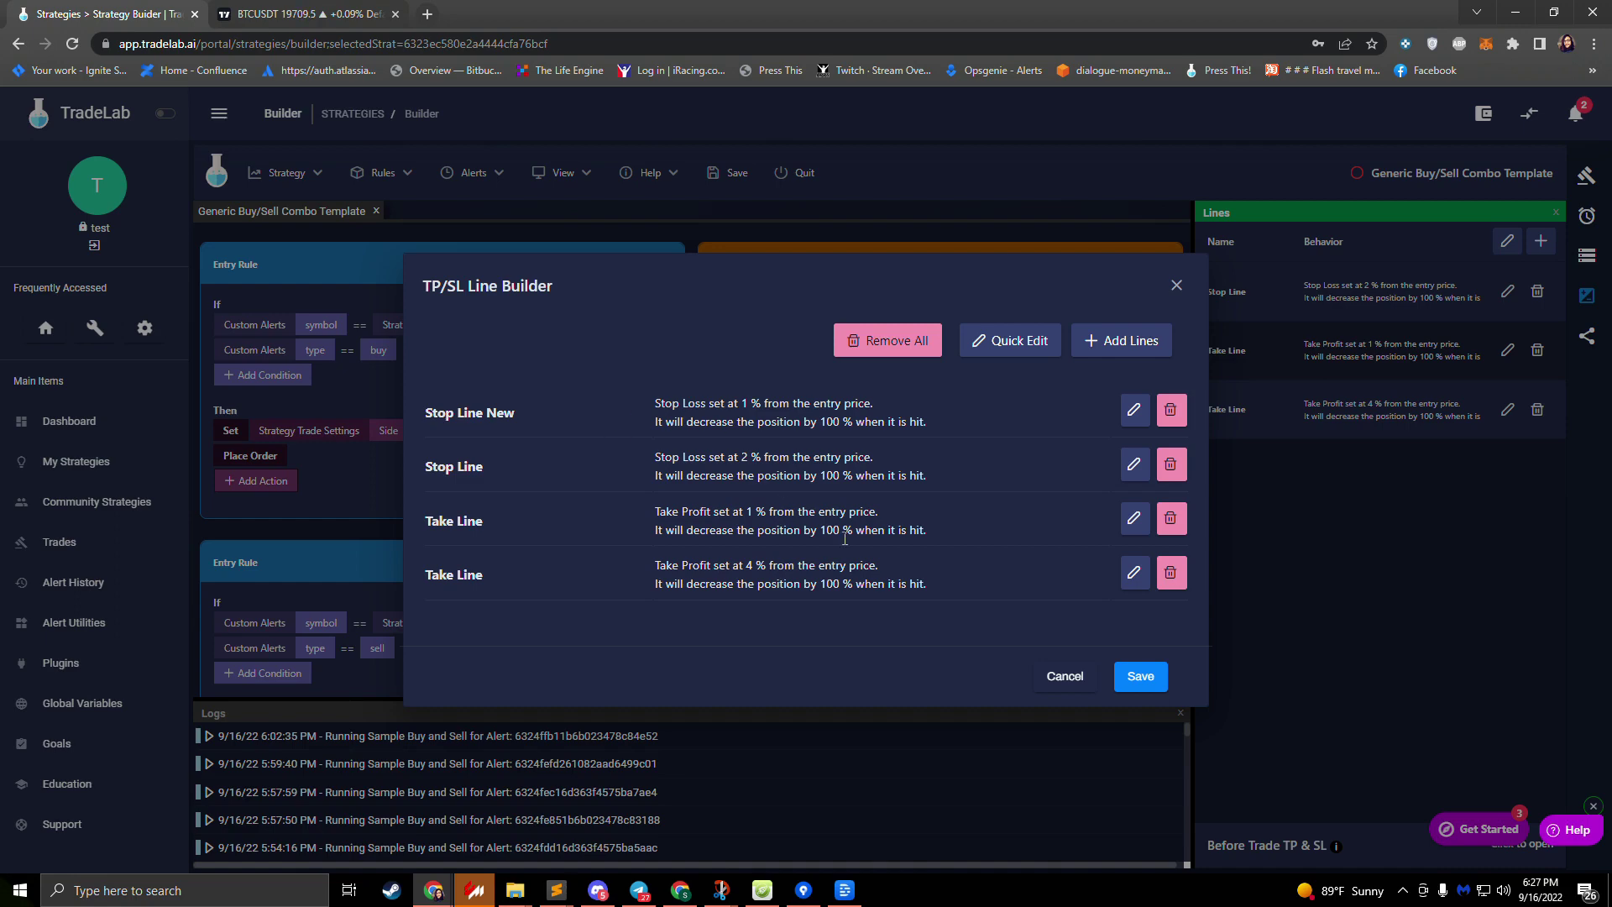
{"action": "left_click", "coordinate": [1147, 682]}
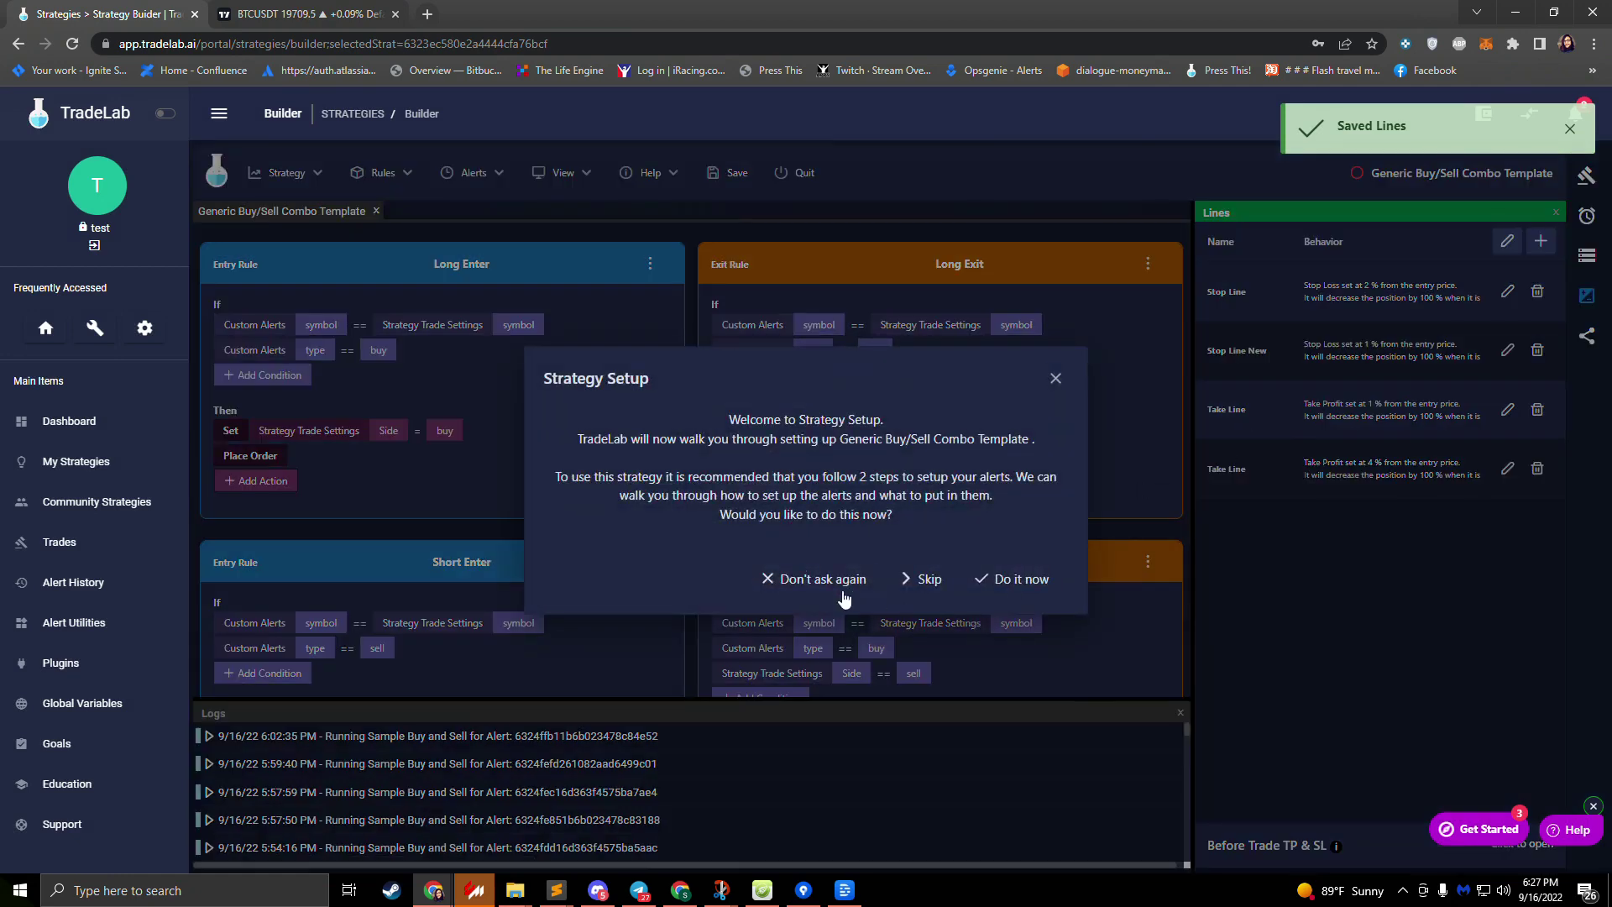
{"action": "left_click", "coordinate": [842, 592]}
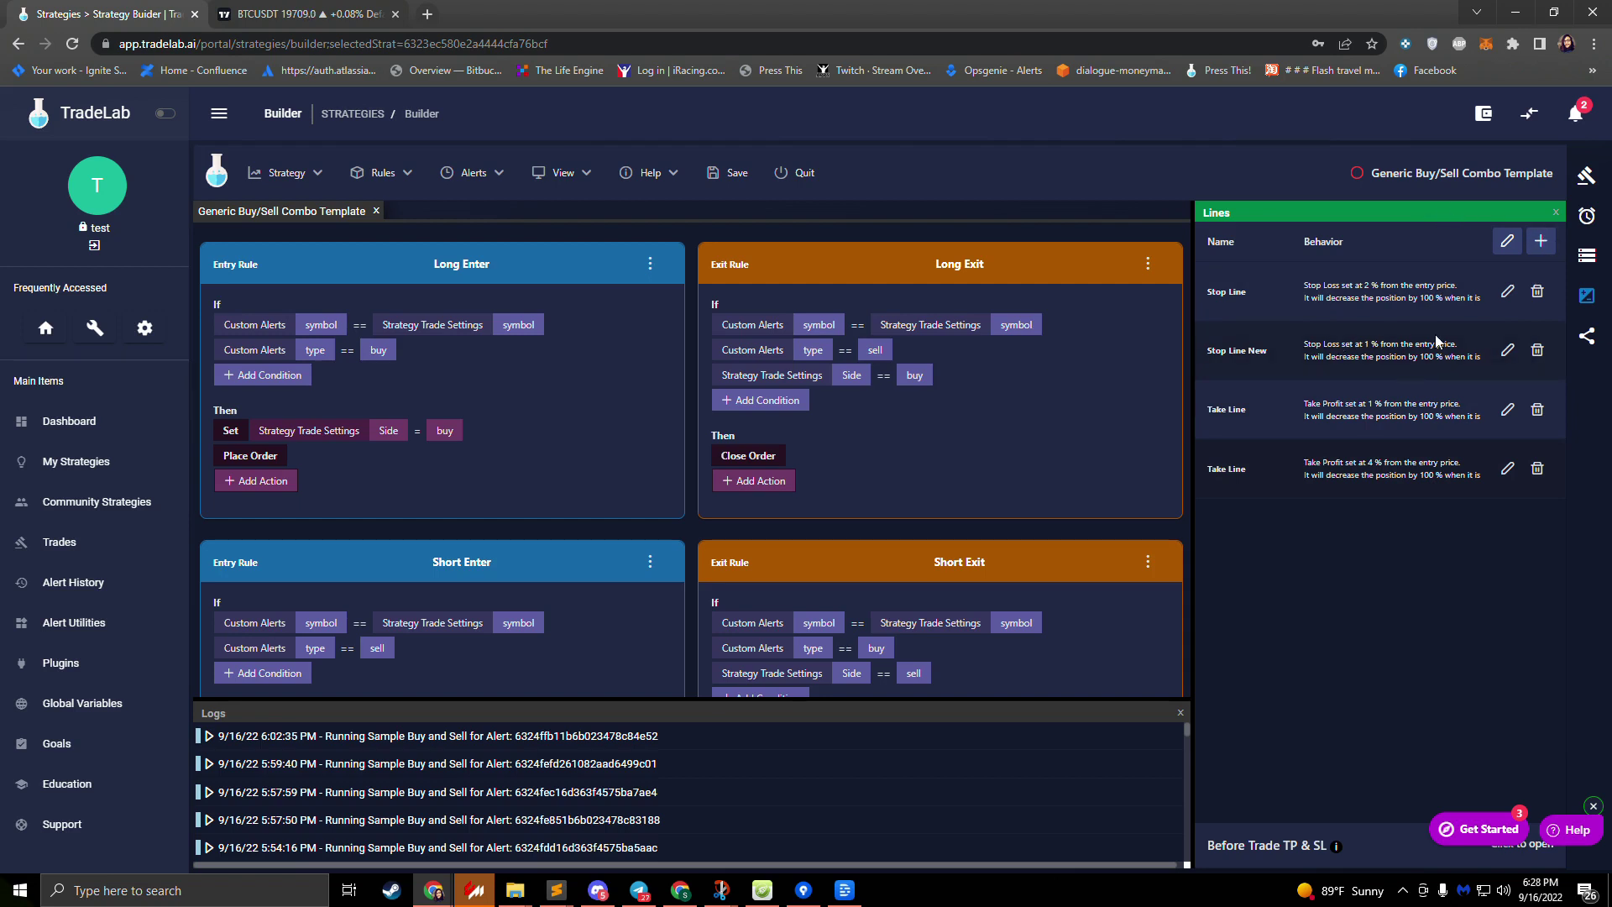
Start a new set of Stop Loss lines, setting the number of lines to 6.
{"action": "left_click", "coordinate": [1541, 241]}
{"action": "left_click", "coordinate": [1541, 243]}
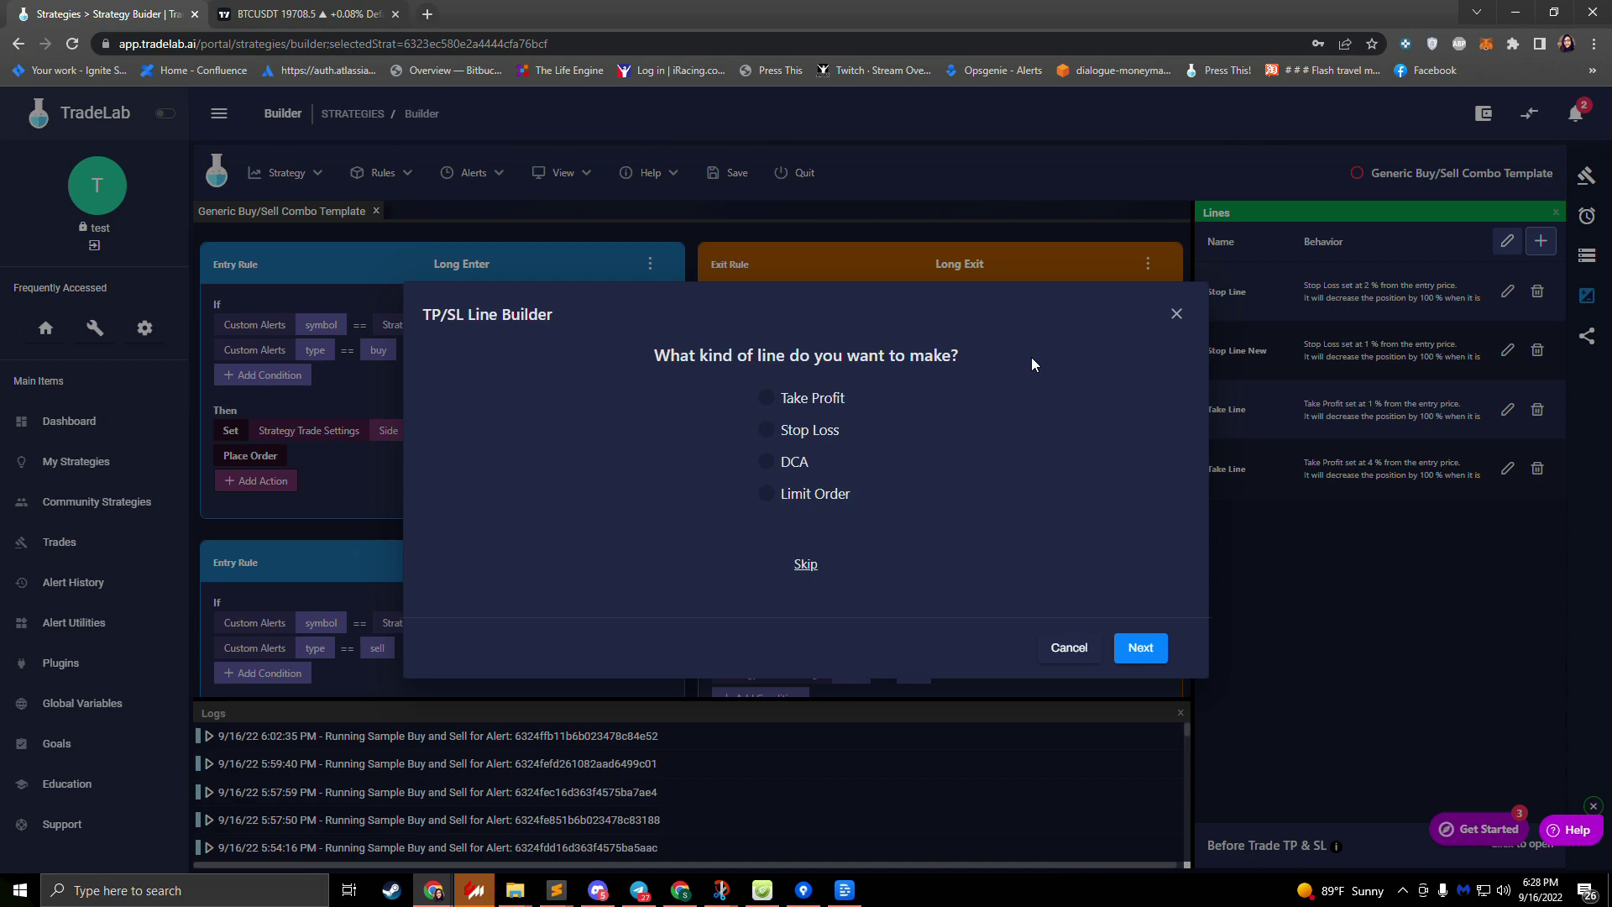
{"action": "left_click", "coordinate": [765, 463]}
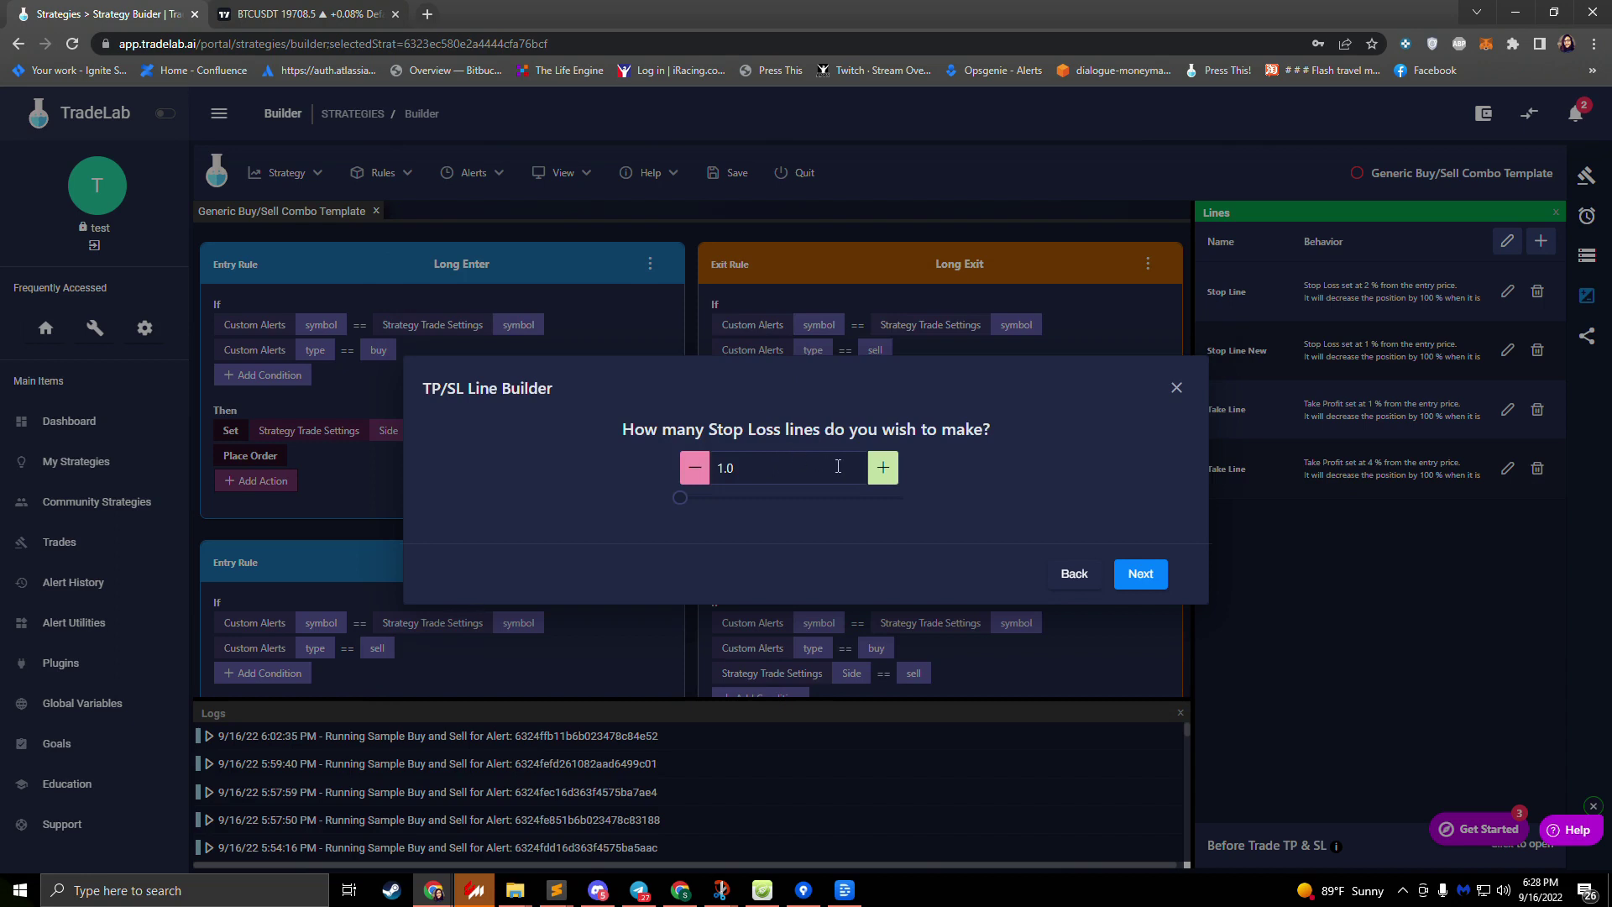
{"action": "left_click", "coordinate": [791, 468]}
{"action": "key", "text": "BackSpace"}
{"action": "key", "text": "BackSpace"}
{"action": "key", "text": "BackSpace"}
{"action": "type", "text": "6"}
{"action": "left_click", "coordinate": [1139, 574]}
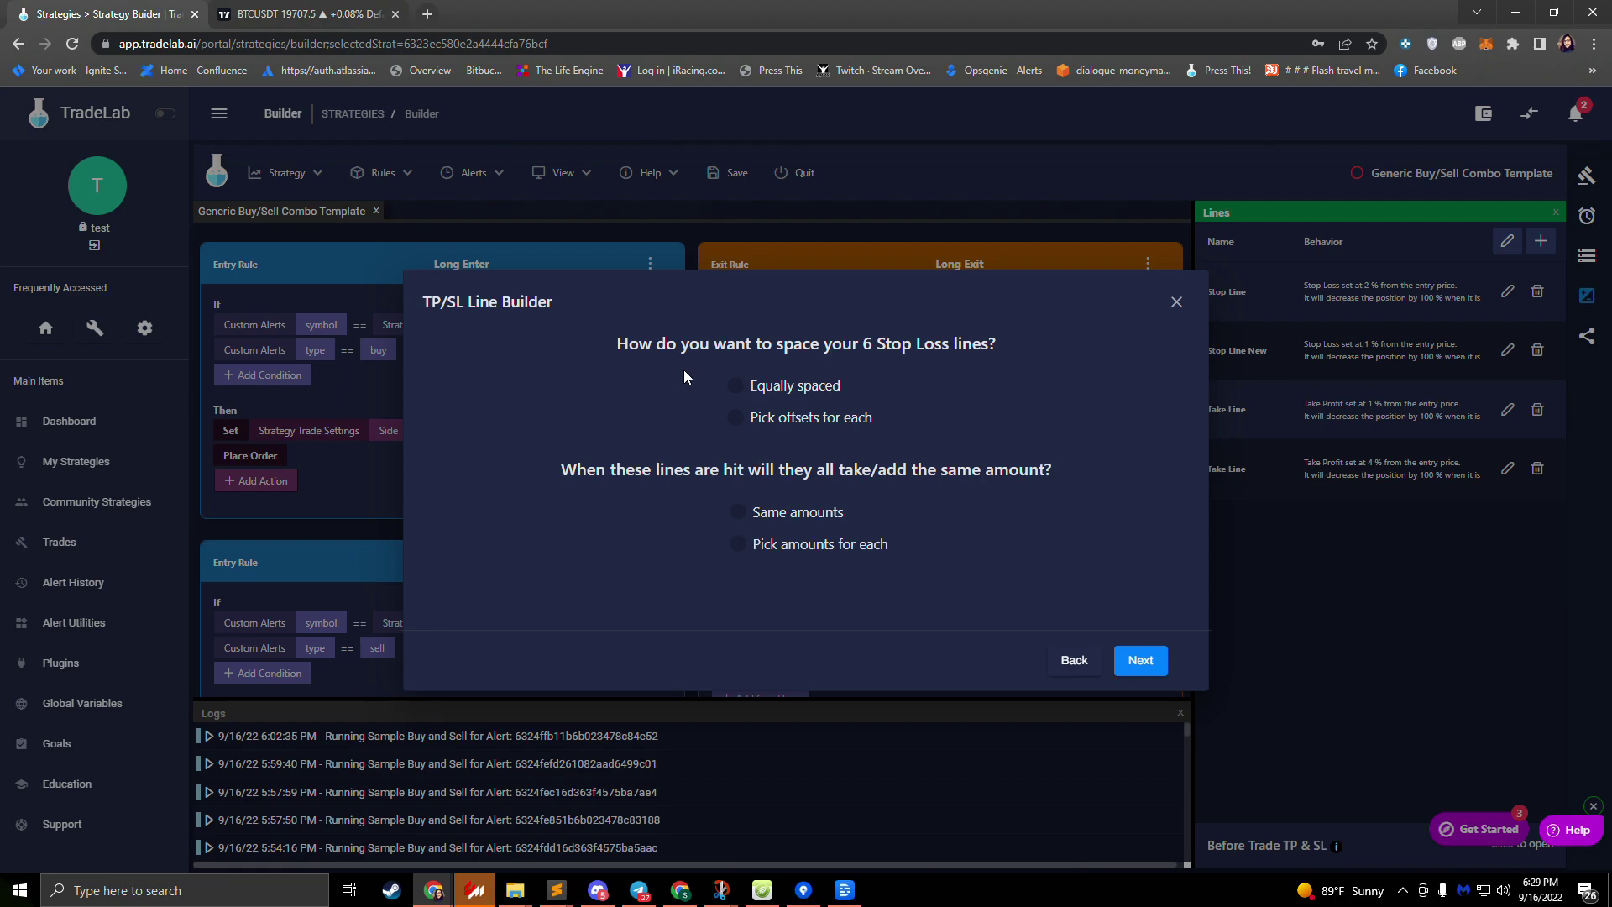
Space the six lines equally and choose to pick the amounts for each line.
{"action": "left_click", "coordinate": [736, 389]}
{"action": "left_click", "coordinate": [738, 546]}
{"action": "left_click", "coordinate": [1134, 659]}
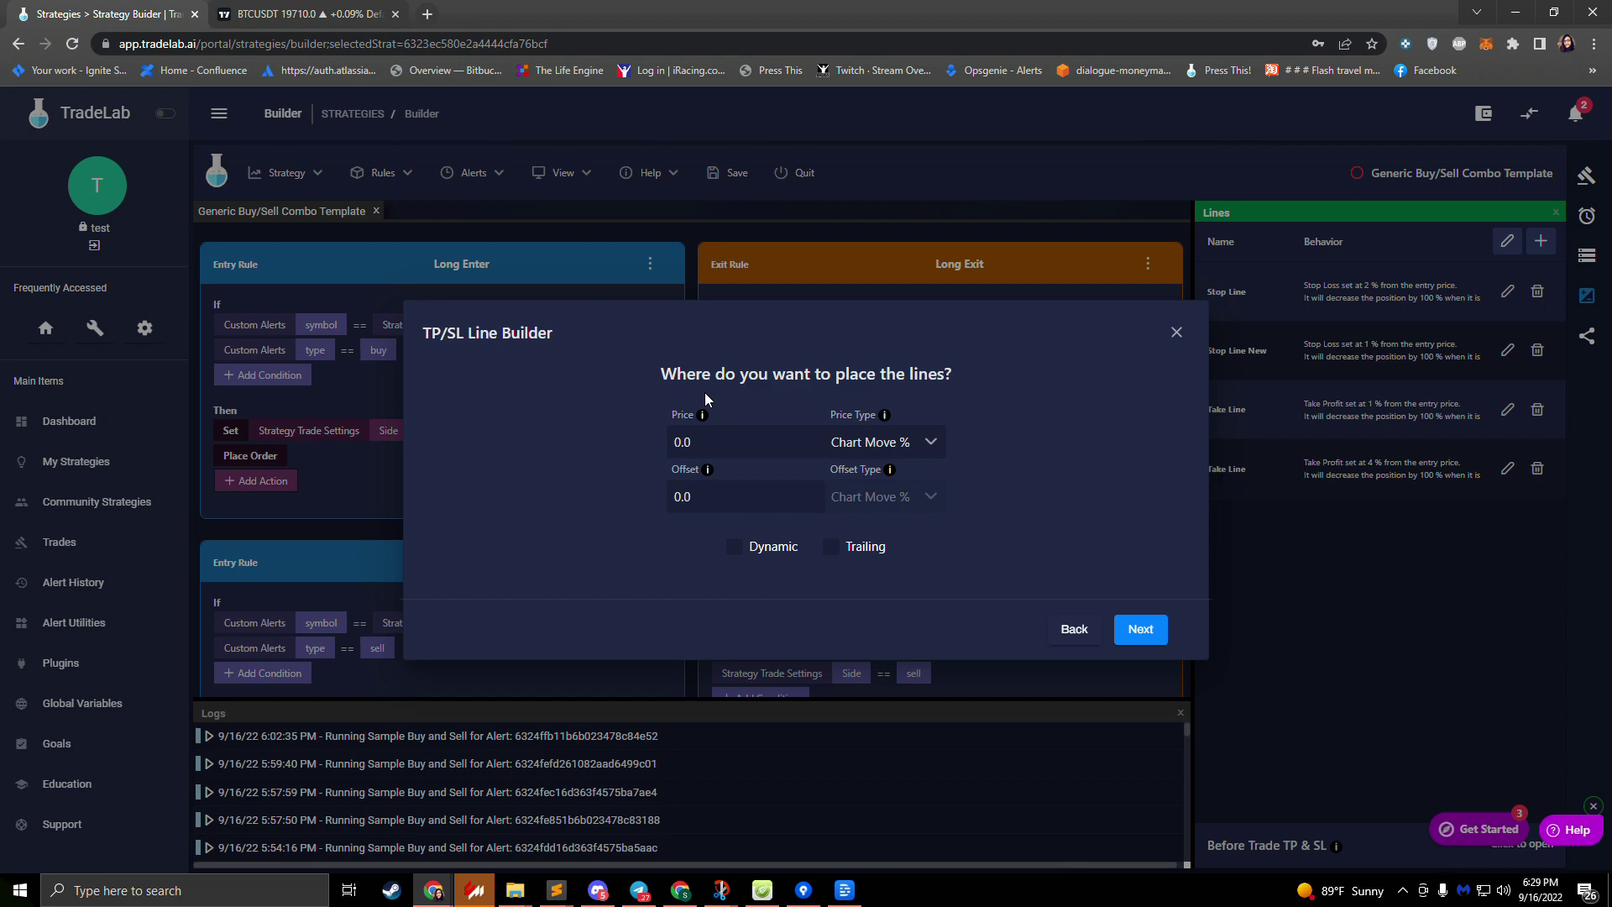
Place the lines at a price of 2 with an offset of 2, keeping Chart Move % as the type.
{"action": "left_click", "coordinate": [726, 436]}
{"action": "type", "text": "2"}
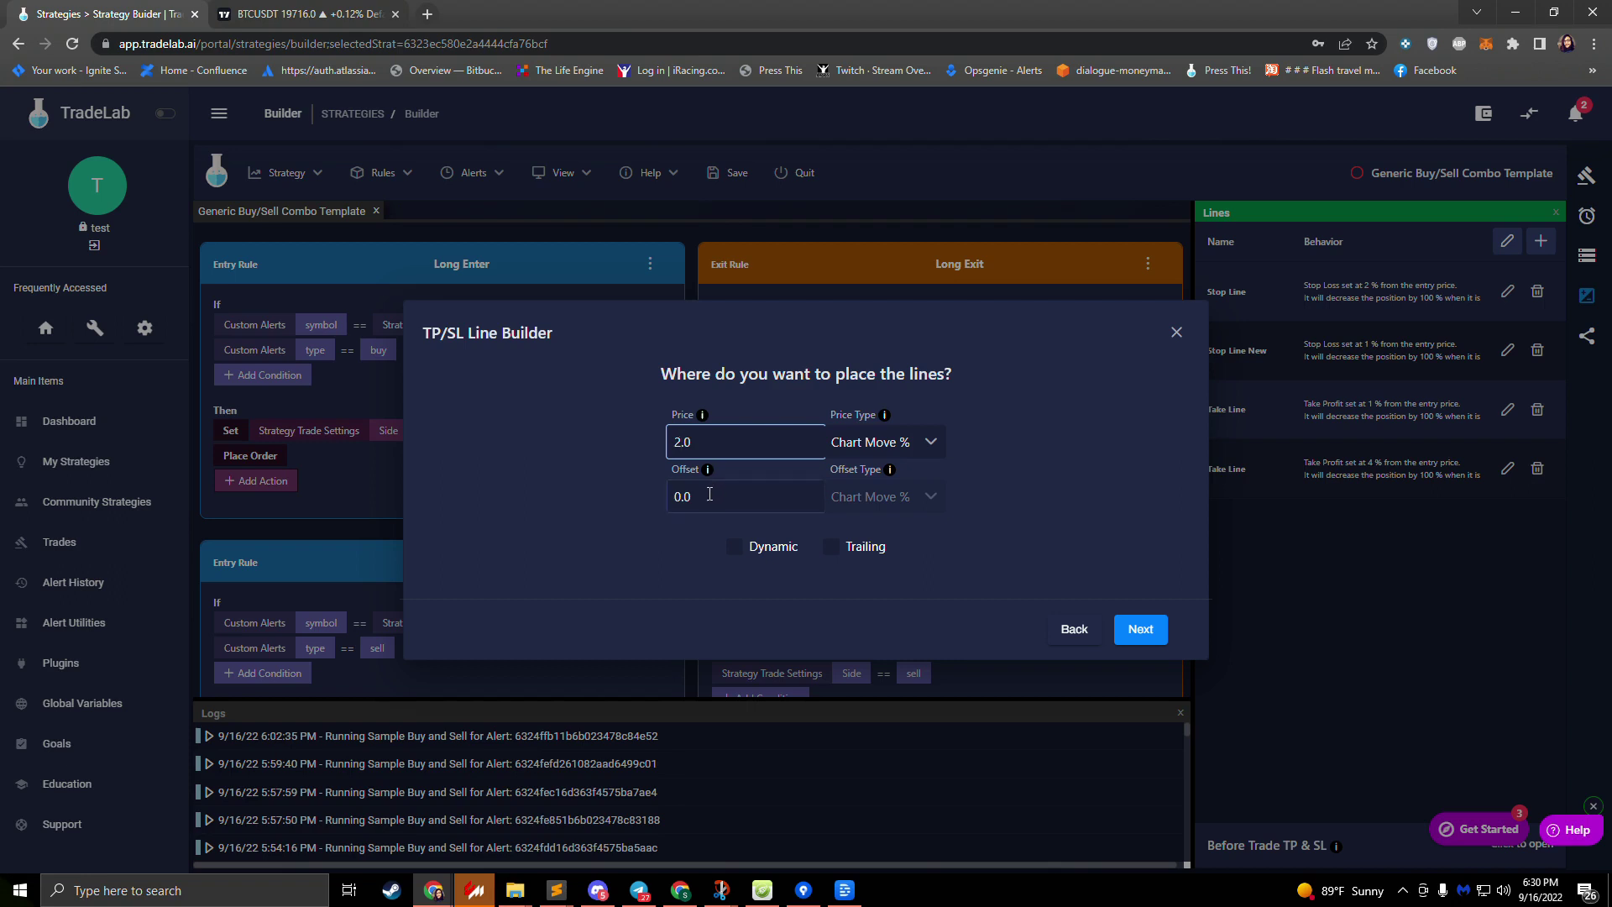
{"action": "key", "text": "Tab"}
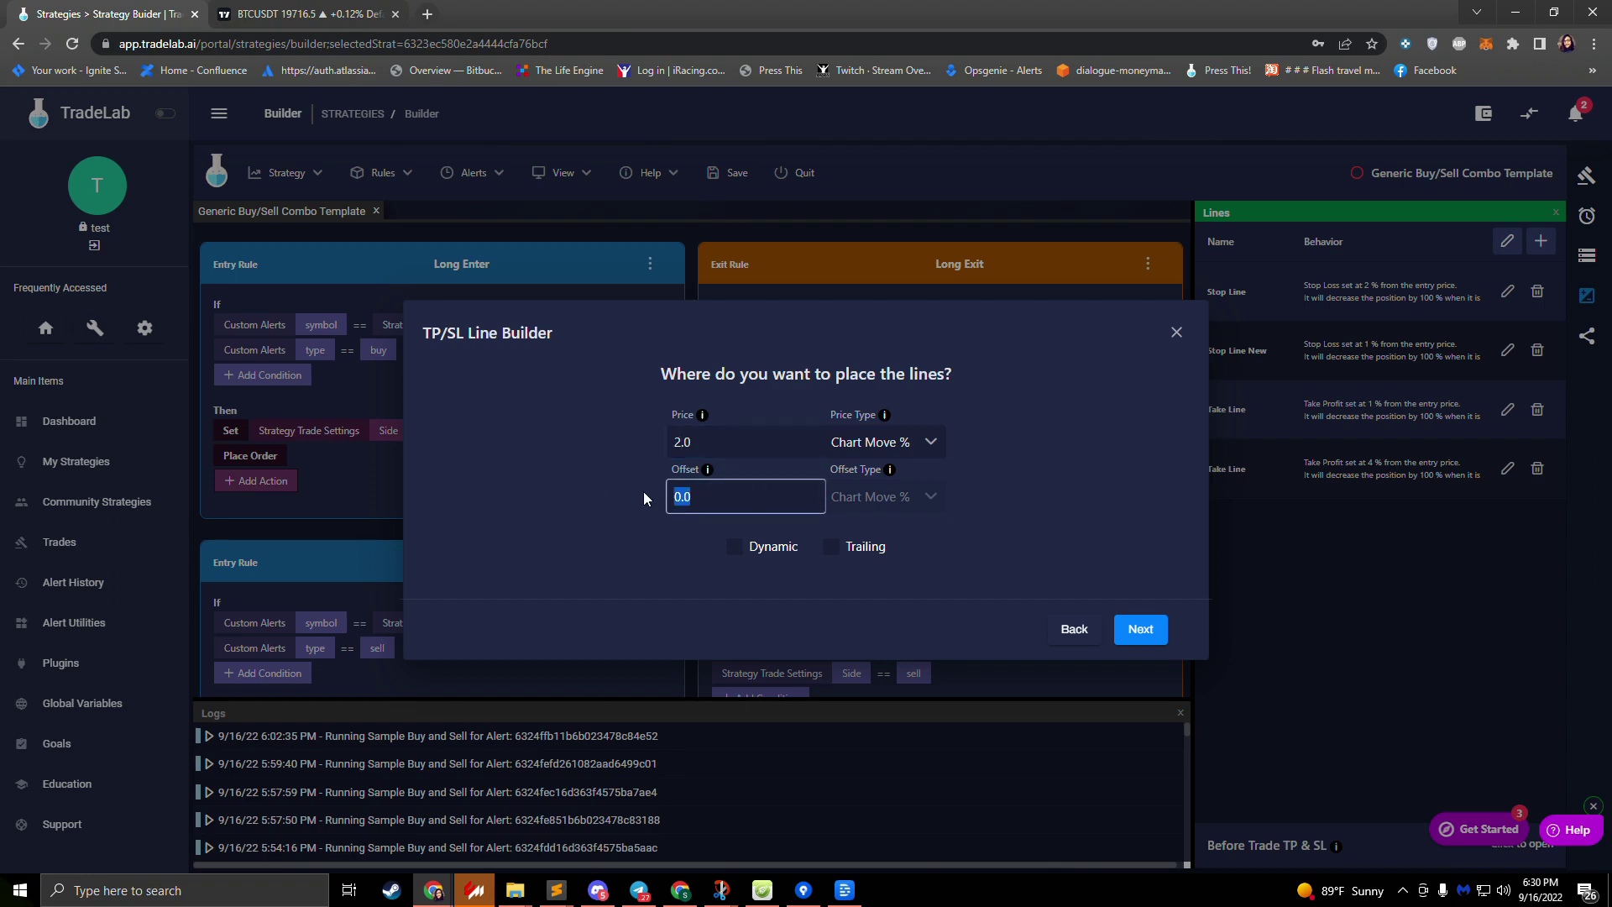
{"action": "type", "text": "2"}
{"action": "left_click", "coordinate": [1145, 635]}
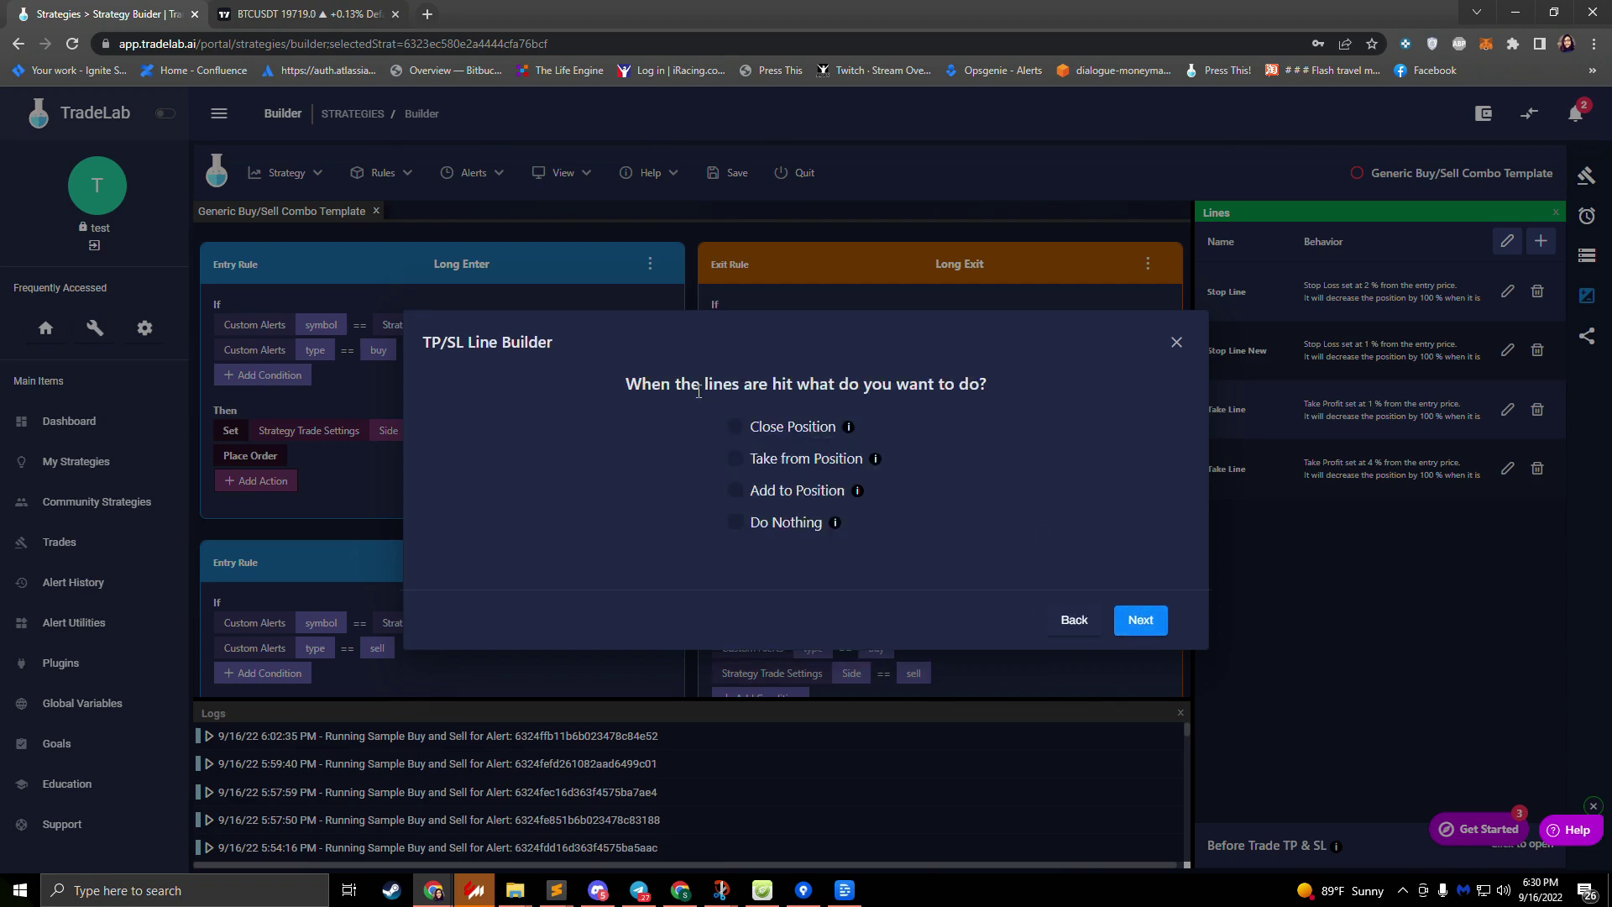
Make the lines add to the position, with 100 for the first line and 50 for the second, both as % of Orig Amount.
{"action": "left_click", "coordinate": [735, 493]}
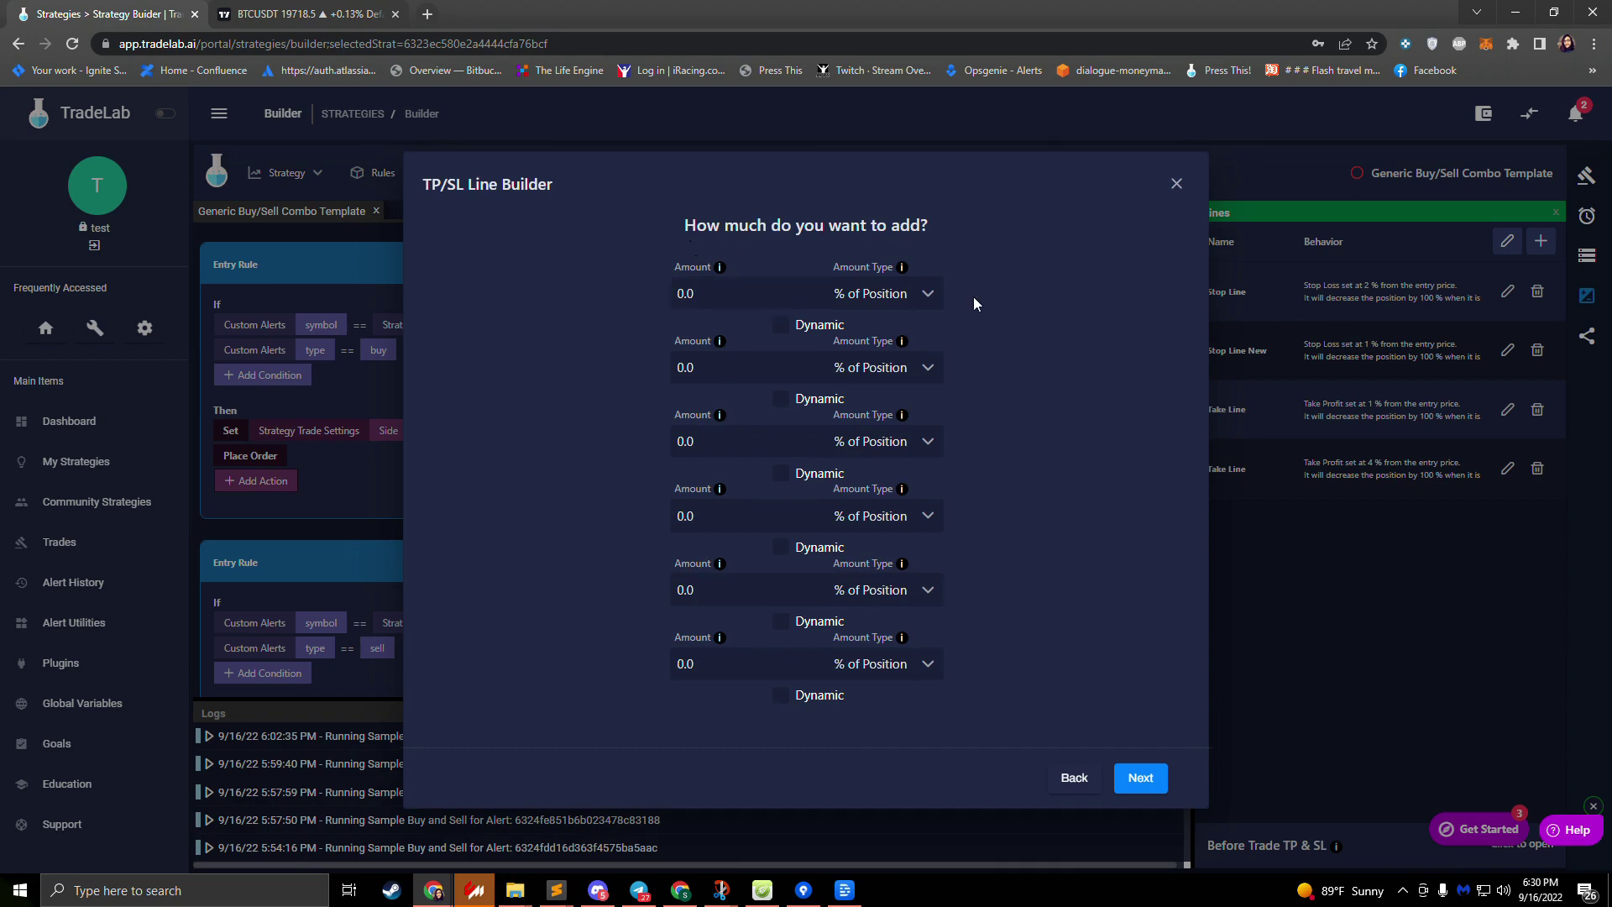
{"action": "left_click", "coordinate": [727, 287]}
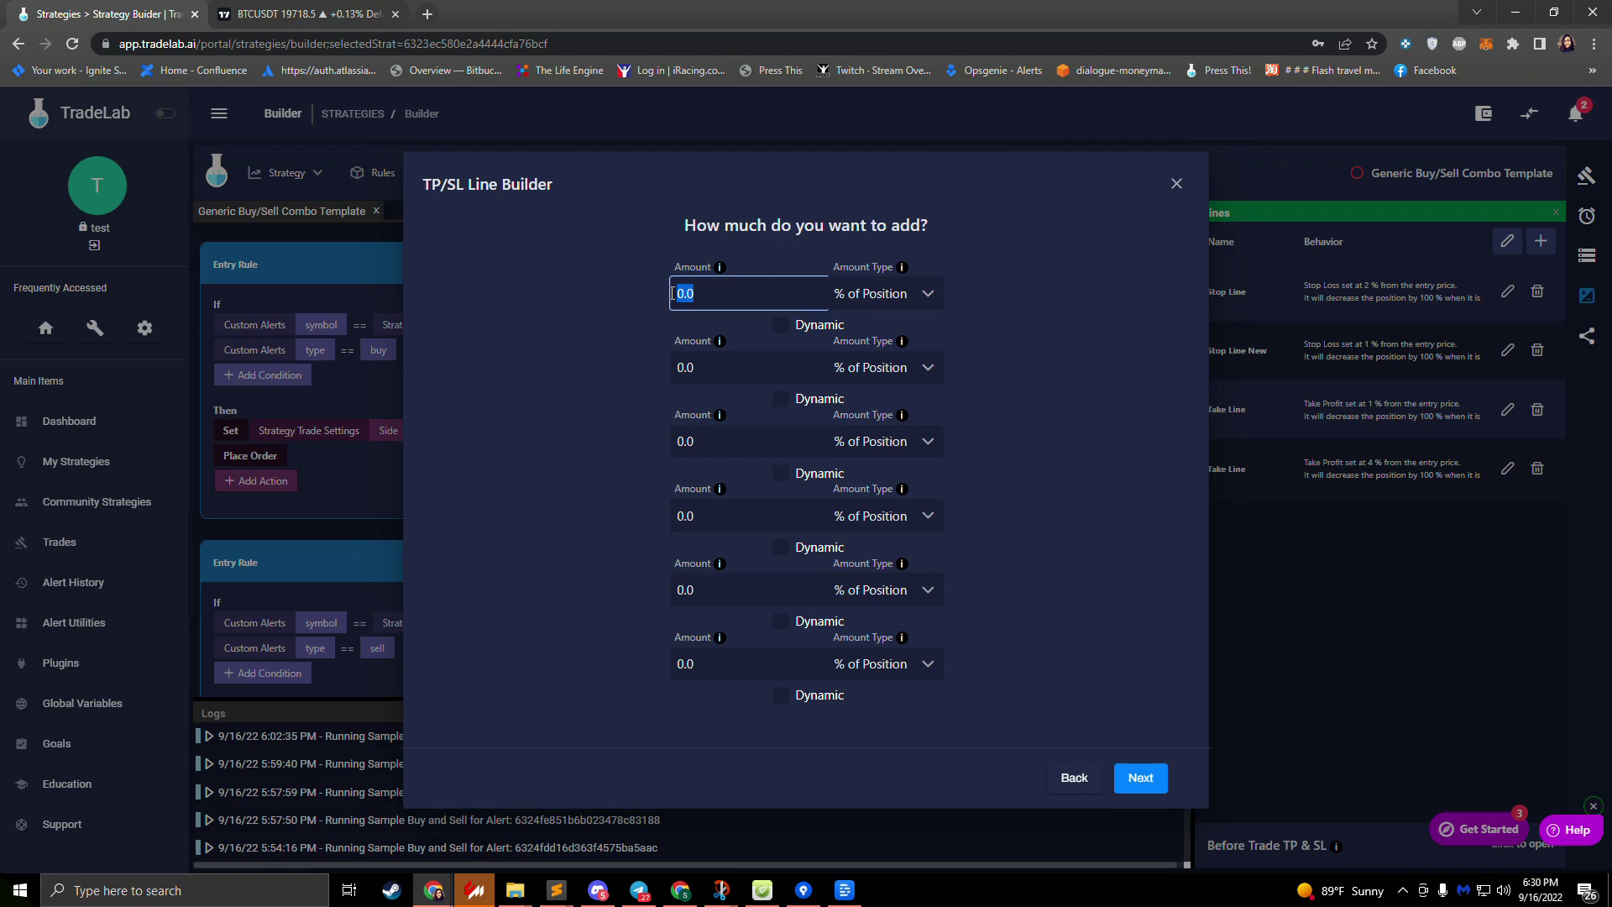
{"action": "type", "text": "100"}
{"action": "left_click", "coordinate": [904, 299]}
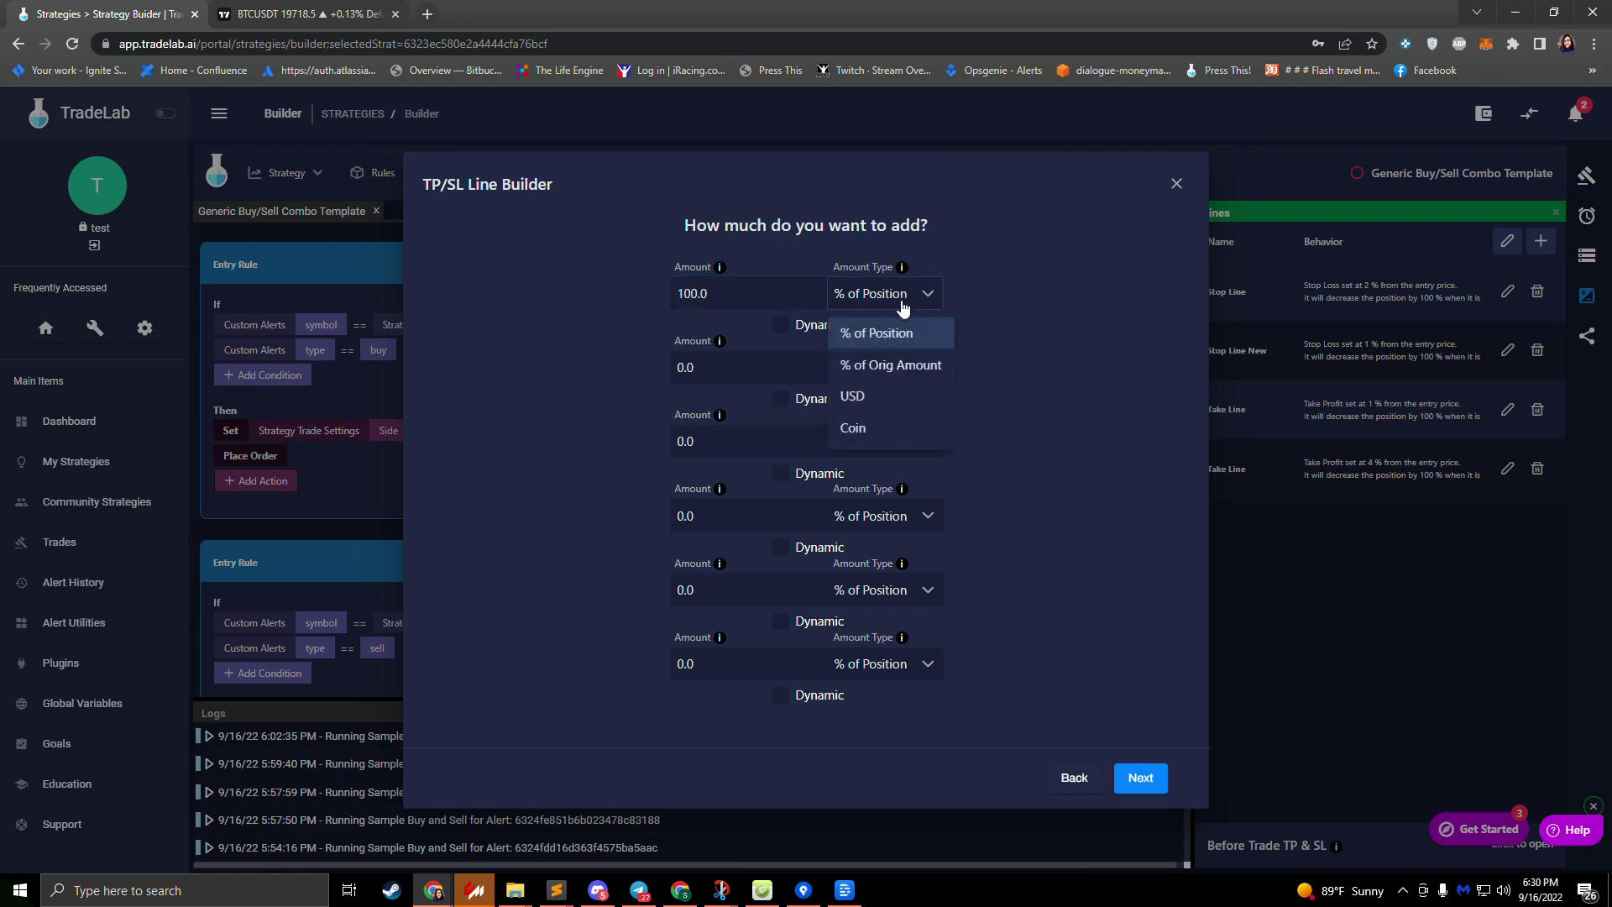
{"action": "left_click", "coordinate": [872, 367]}
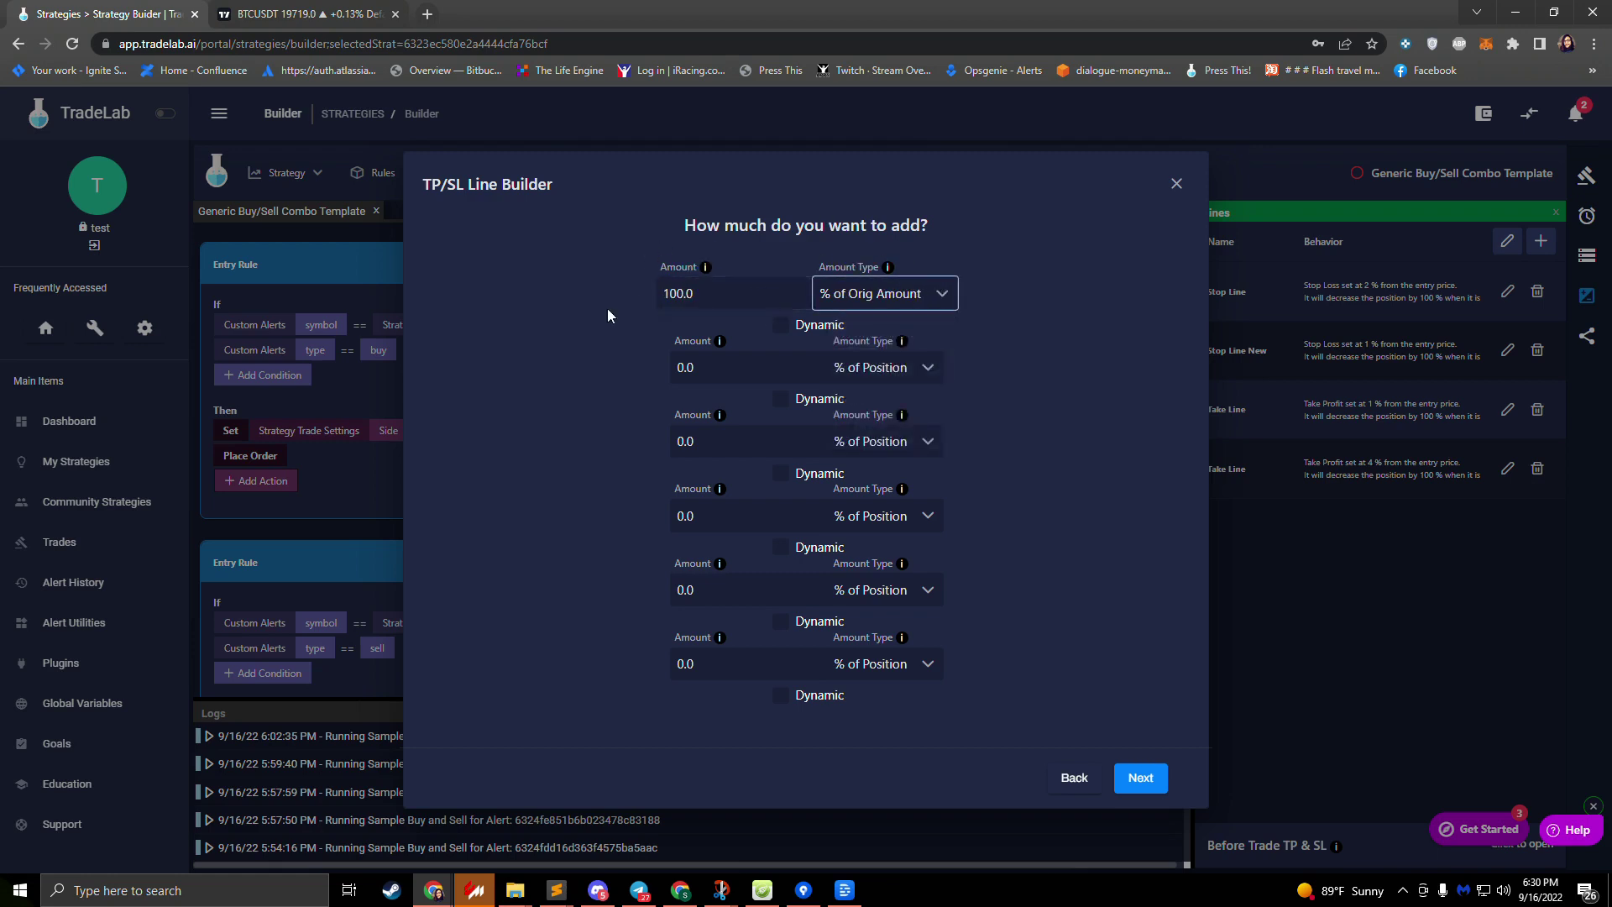
{"action": "left_click", "coordinate": [742, 367]}
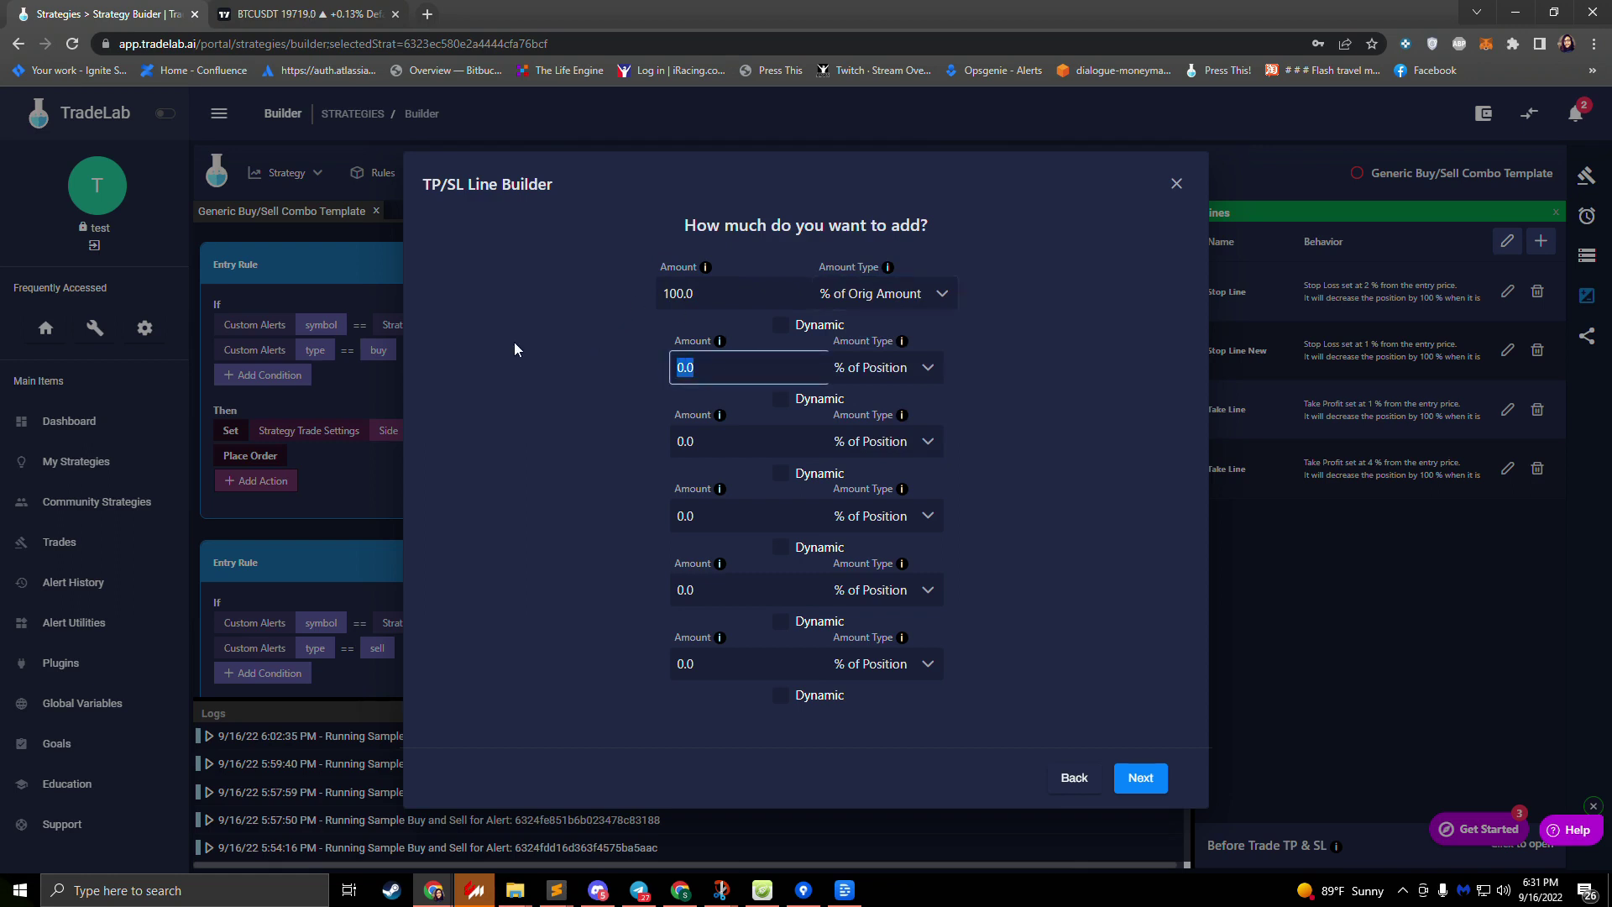
{"action": "type", "text": "50"}
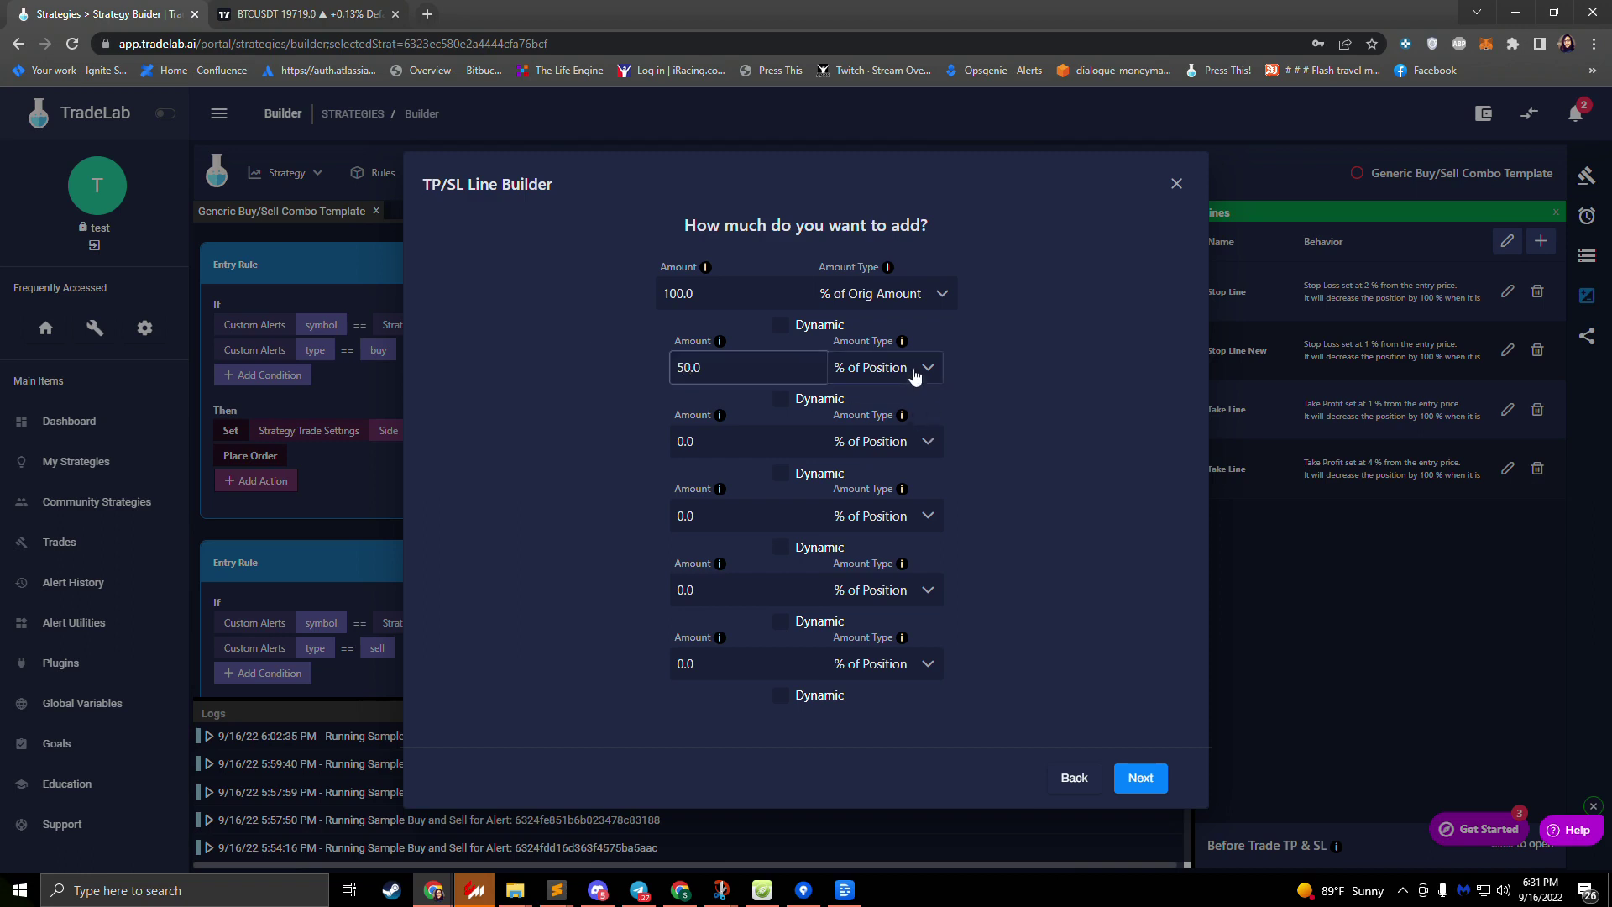
{"action": "left_click", "coordinate": [915, 376]}
{"action": "left_click", "coordinate": [892, 436]}
Set the third line's amount to 50 and the fourth line's to 100, both as % of Orig Amount.
{"action": "key", "text": "Tab"}
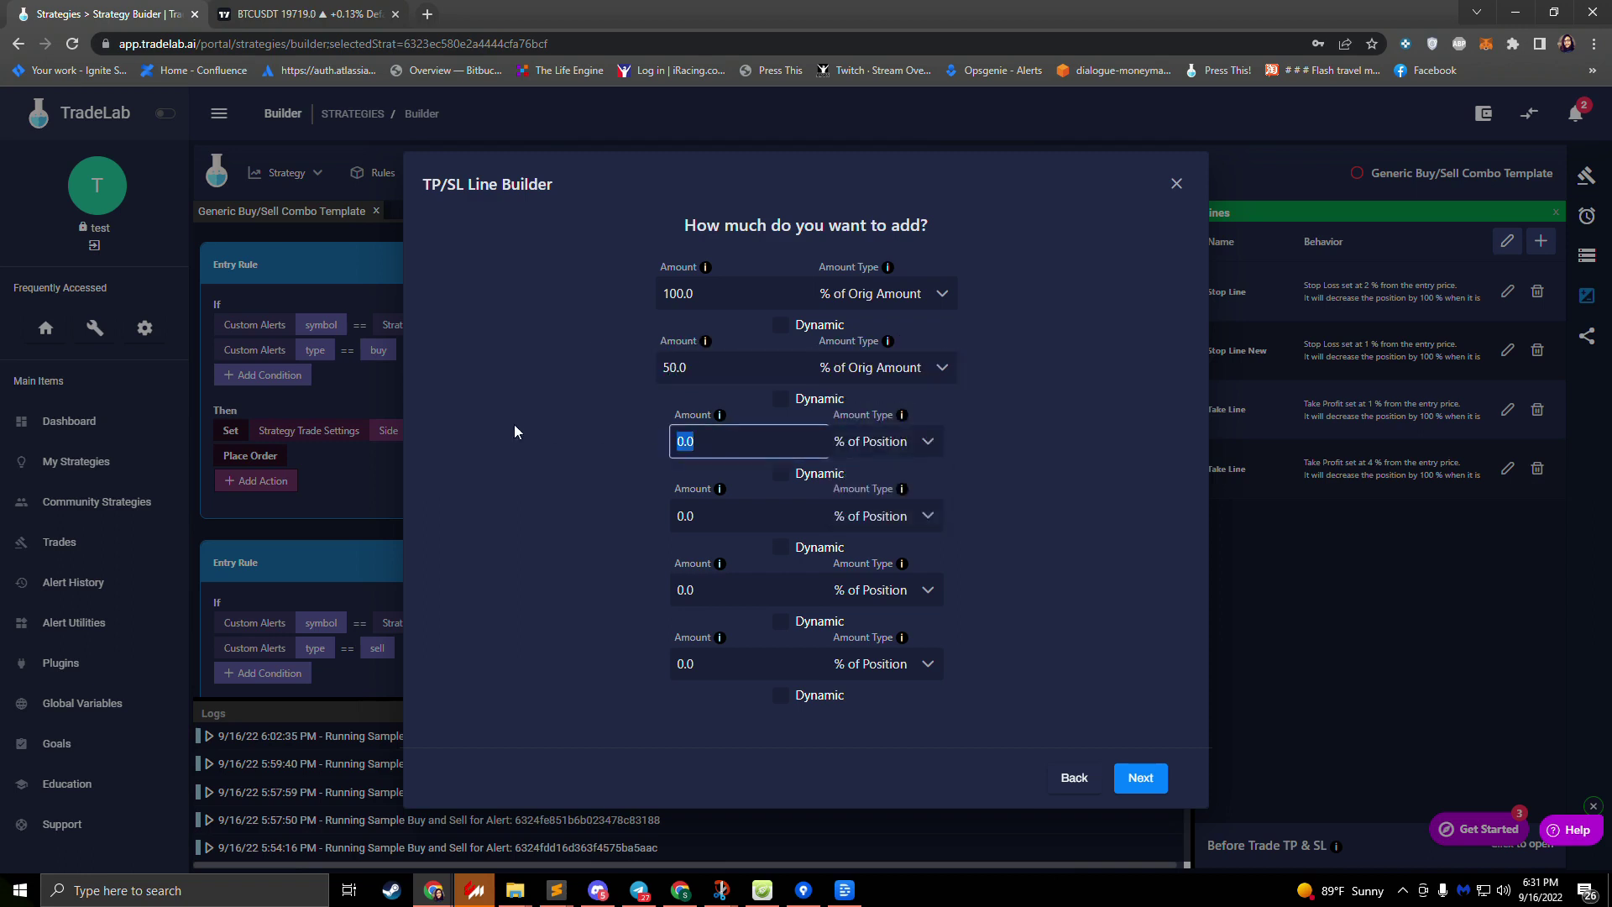
{"action": "type", "text": "50"}
{"action": "left_click", "coordinate": [906, 452]}
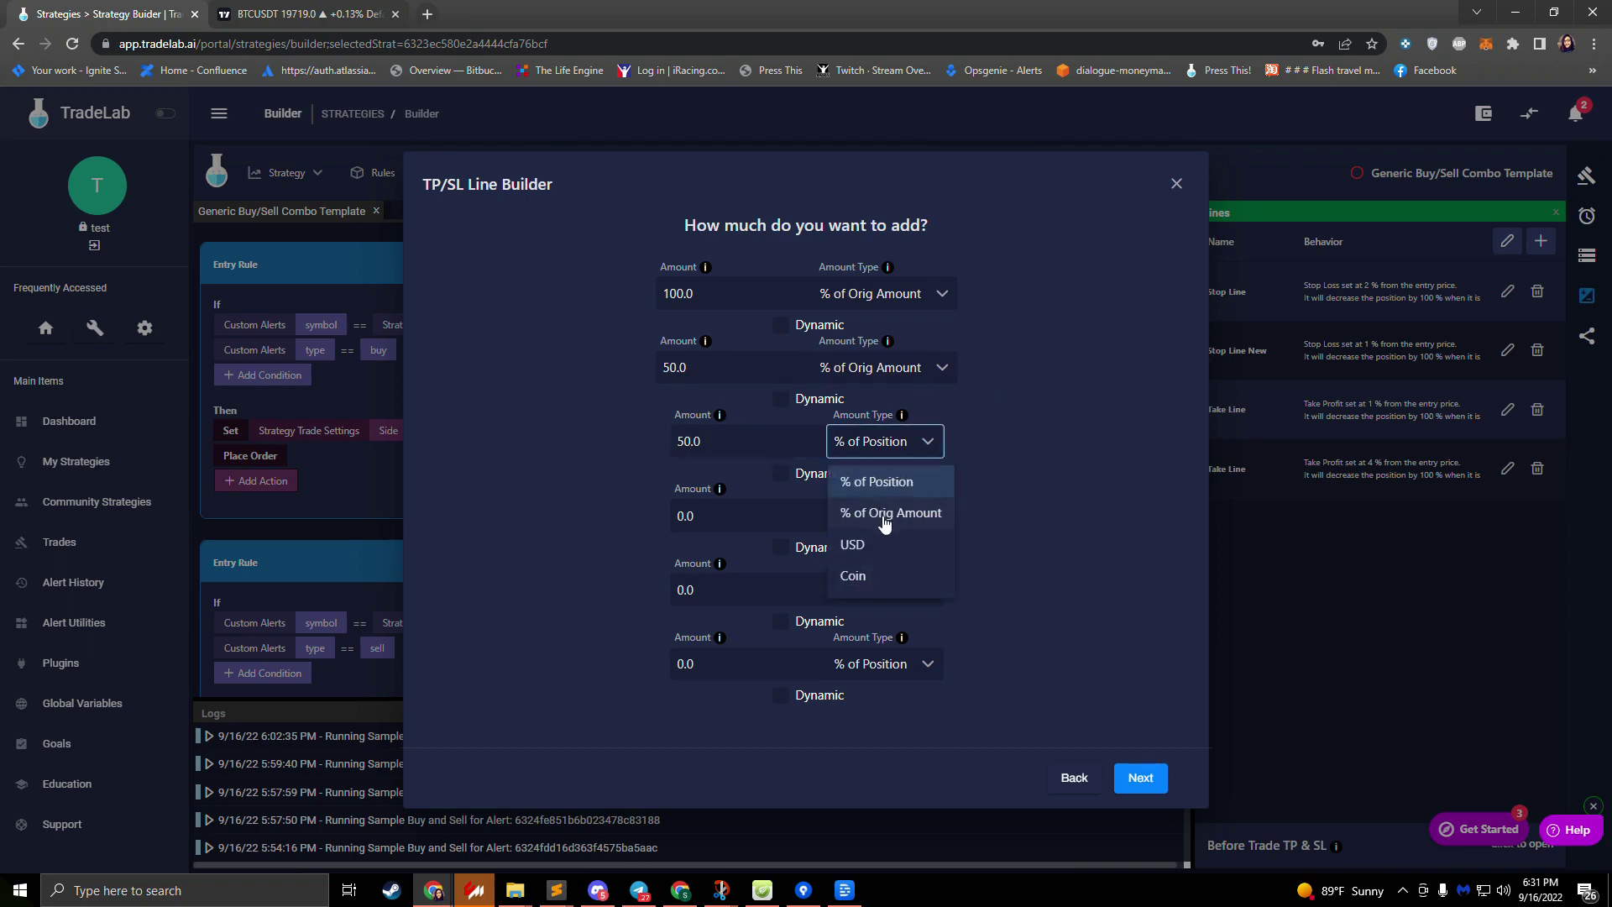
{"action": "left_click", "coordinate": [885, 523]}
{"action": "left_click", "coordinate": [728, 513]}
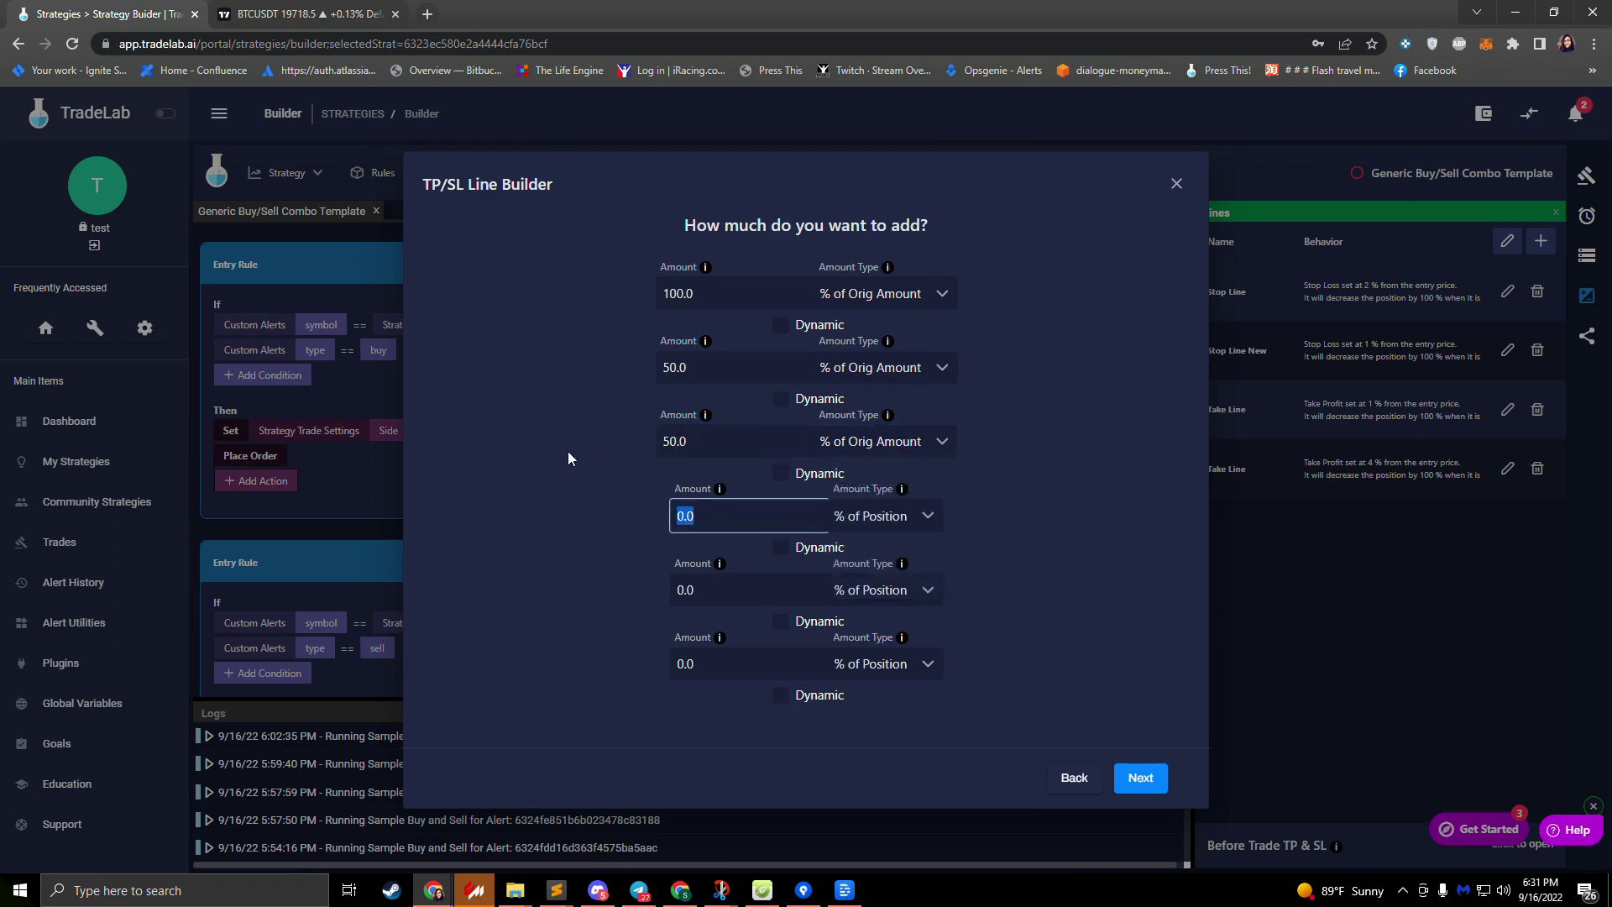
{"action": "type", "text": "100"}
{"action": "left_click", "coordinate": [880, 516]}
{"action": "left_click", "coordinate": [891, 583]}
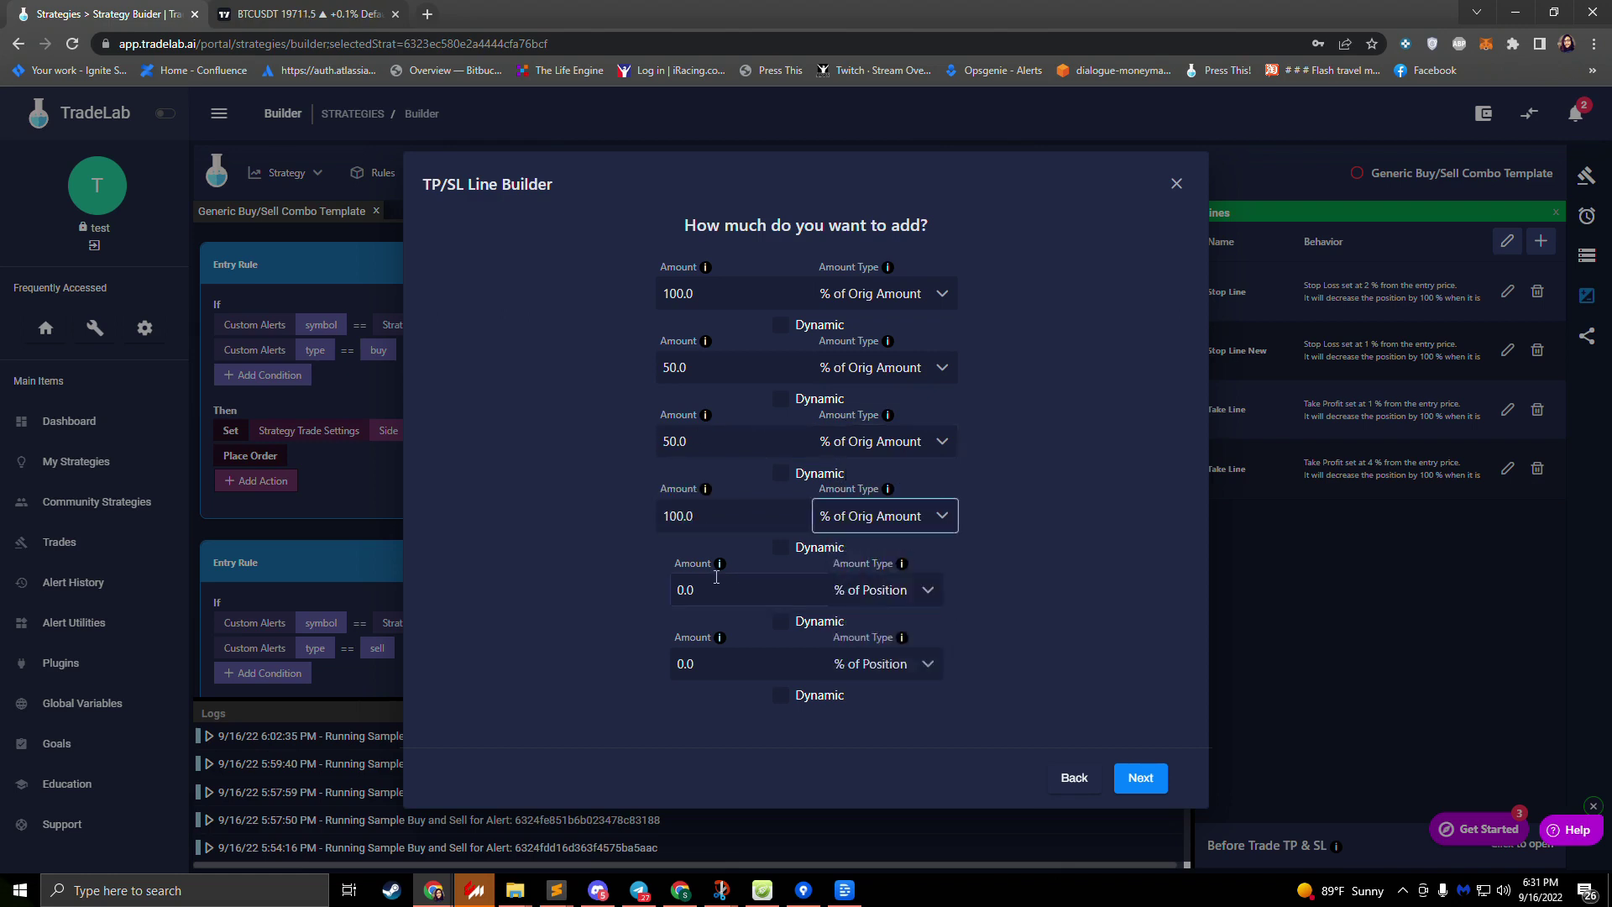
Set the fifth and sixth lines' amounts to 50 each as % of Orig Amount and accept the amounts.
{"action": "left_click", "coordinate": [718, 589]}
{"action": "type", "text": "50"}
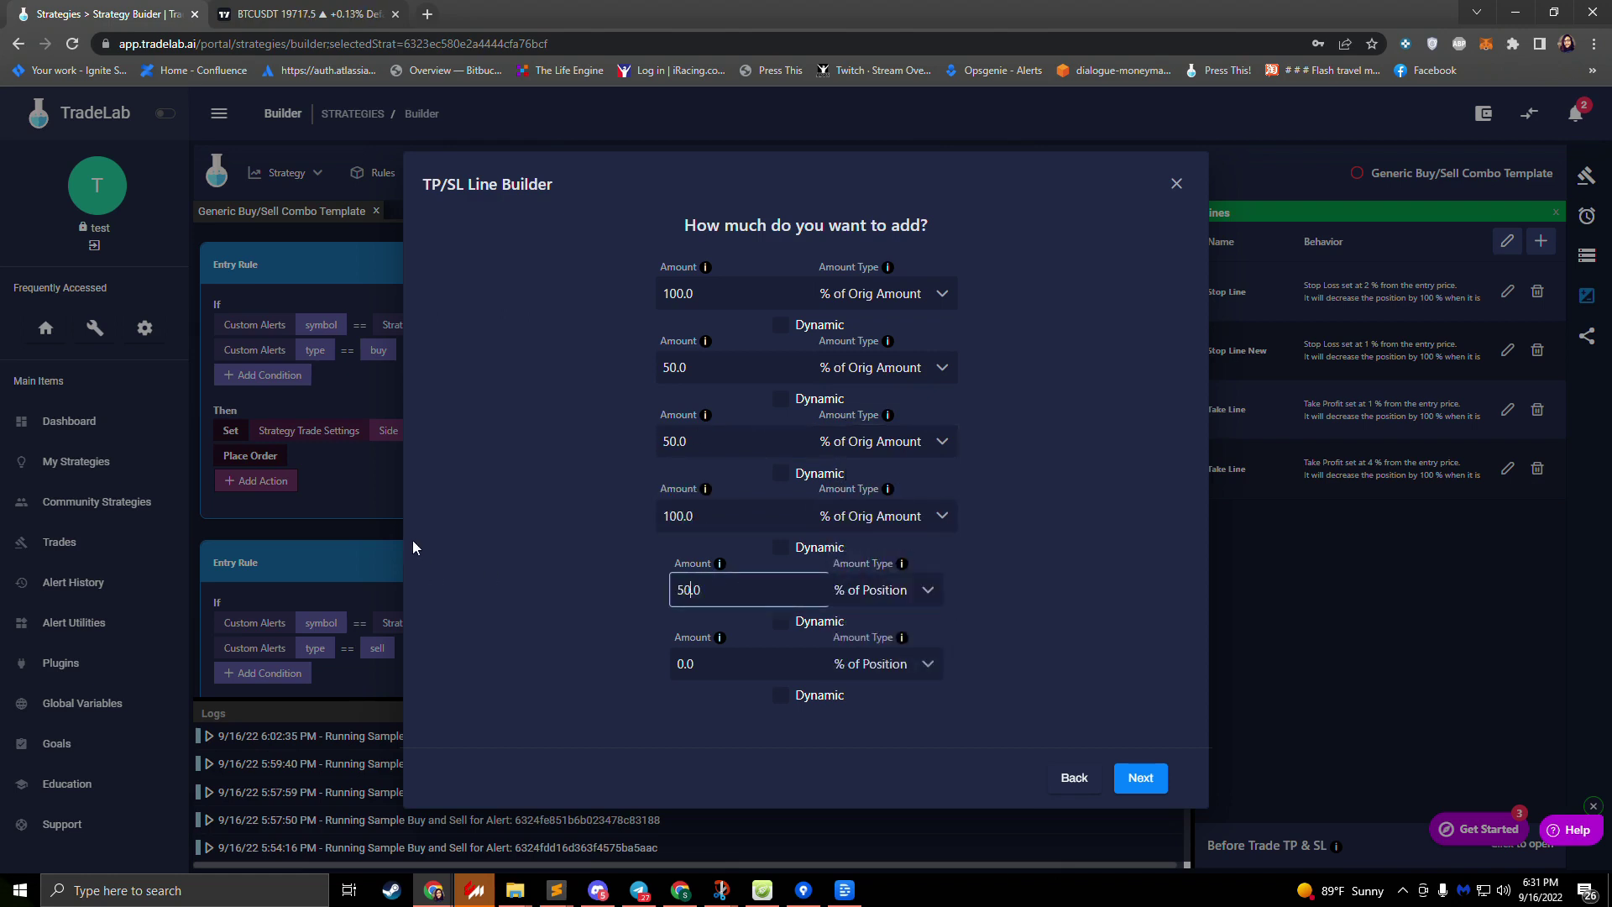
{"action": "left_click", "coordinate": [907, 592]}
{"action": "left_click", "coordinate": [873, 668]}
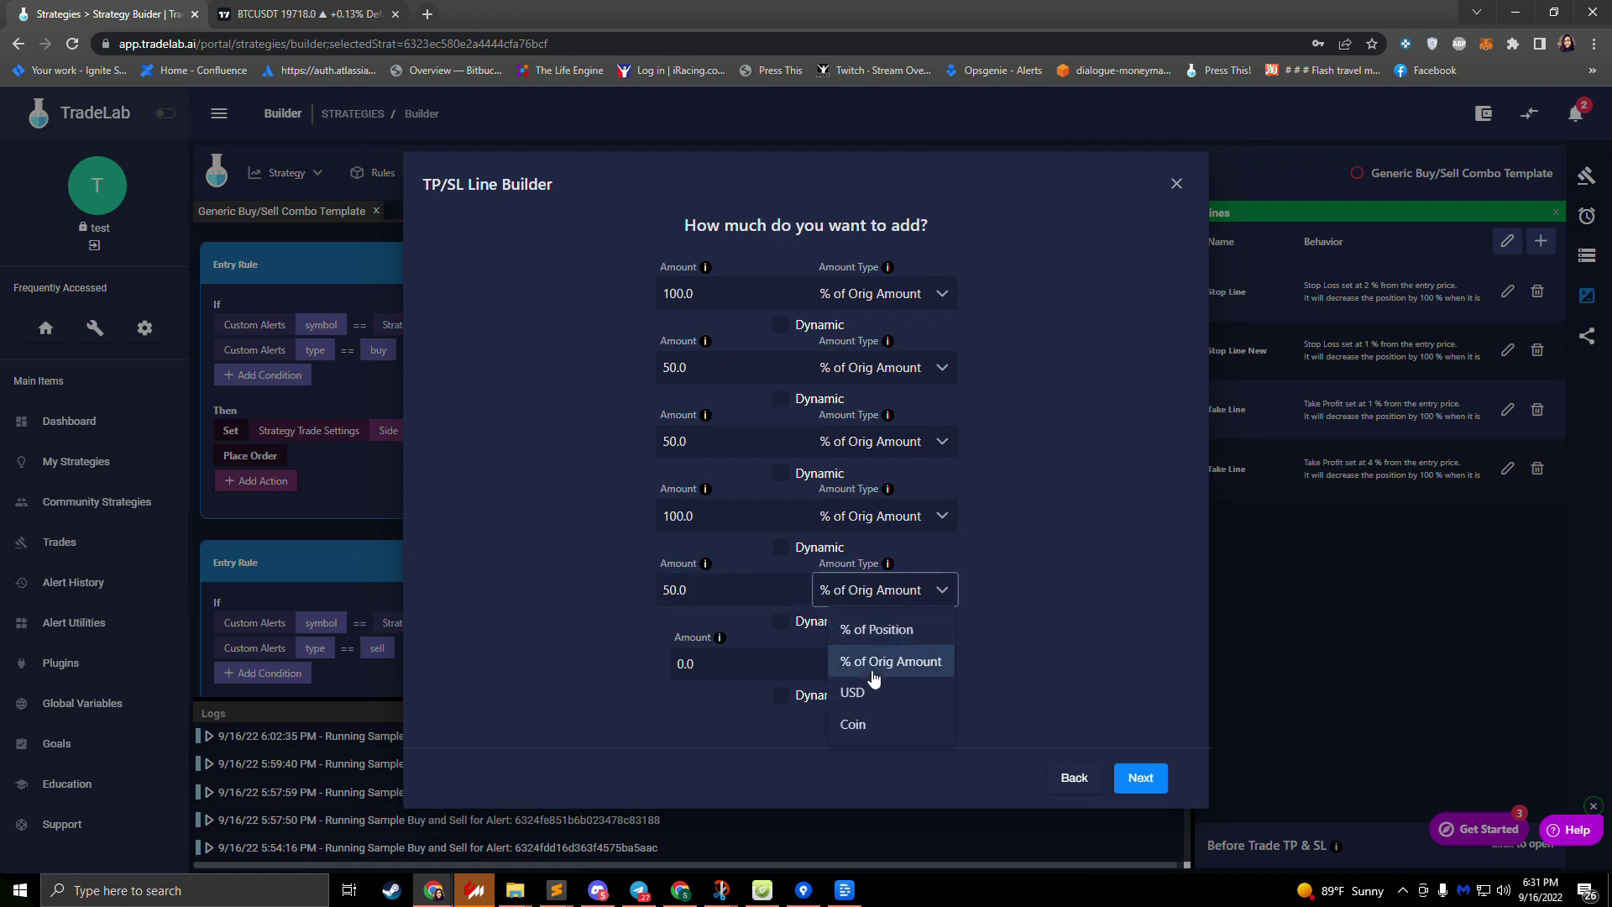
{"action": "left_click", "coordinate": [730, 664]}
{"action": "type", "text": "5"}
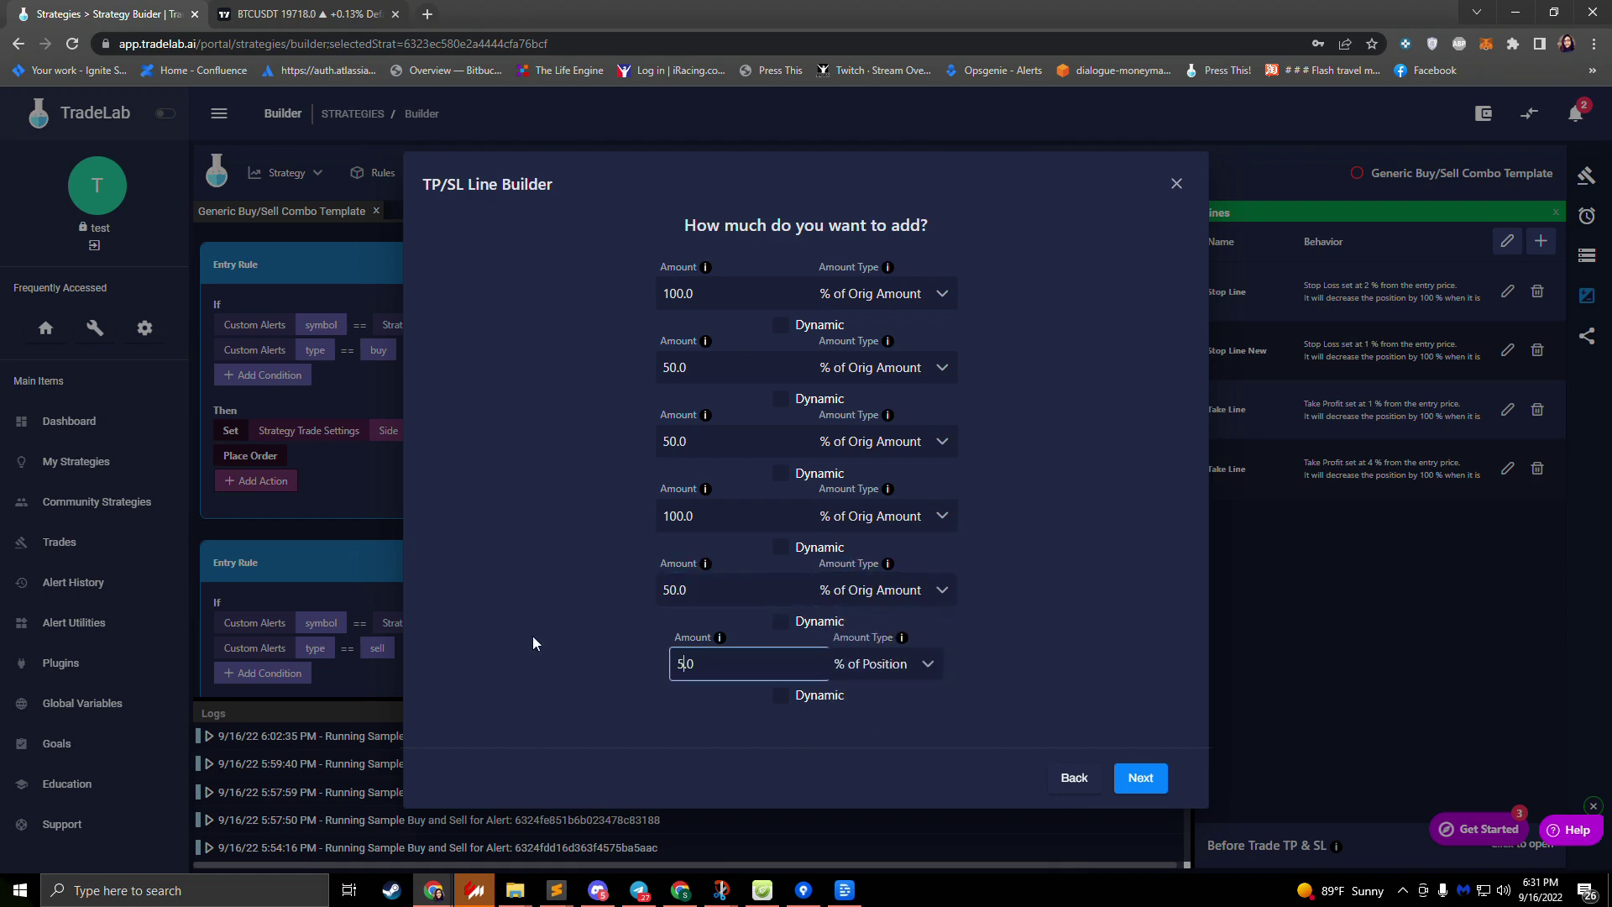
{"action": "type", "text": "0"}
{"action": "left_click", "coordinate": [880, 674]}
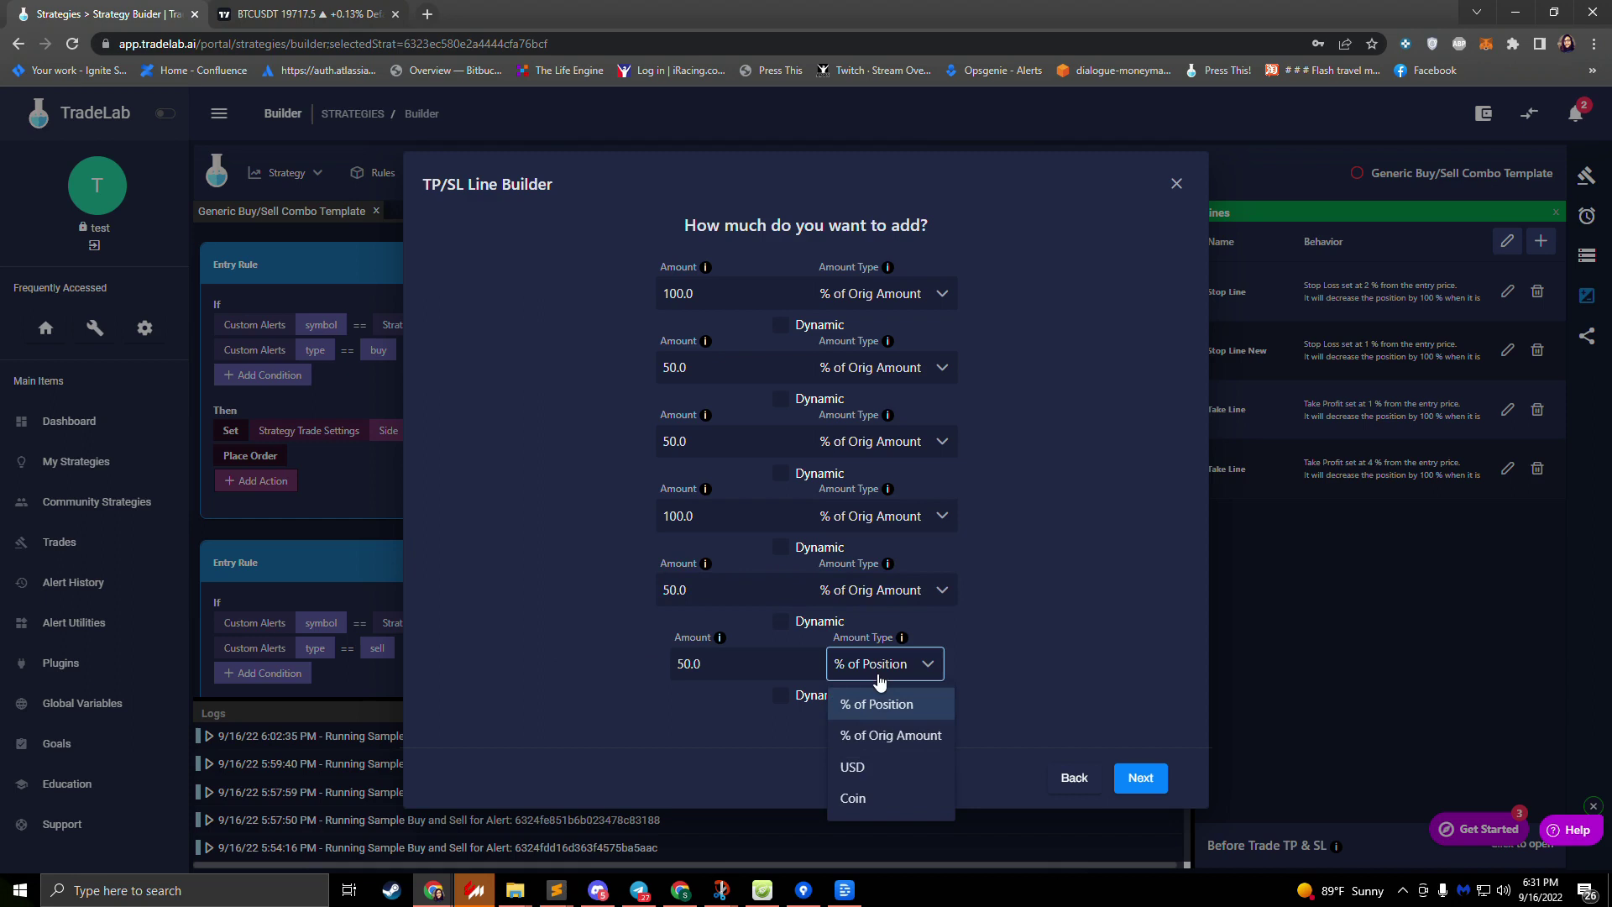
{"action": "left_click", "coordinate": [886, 734]}
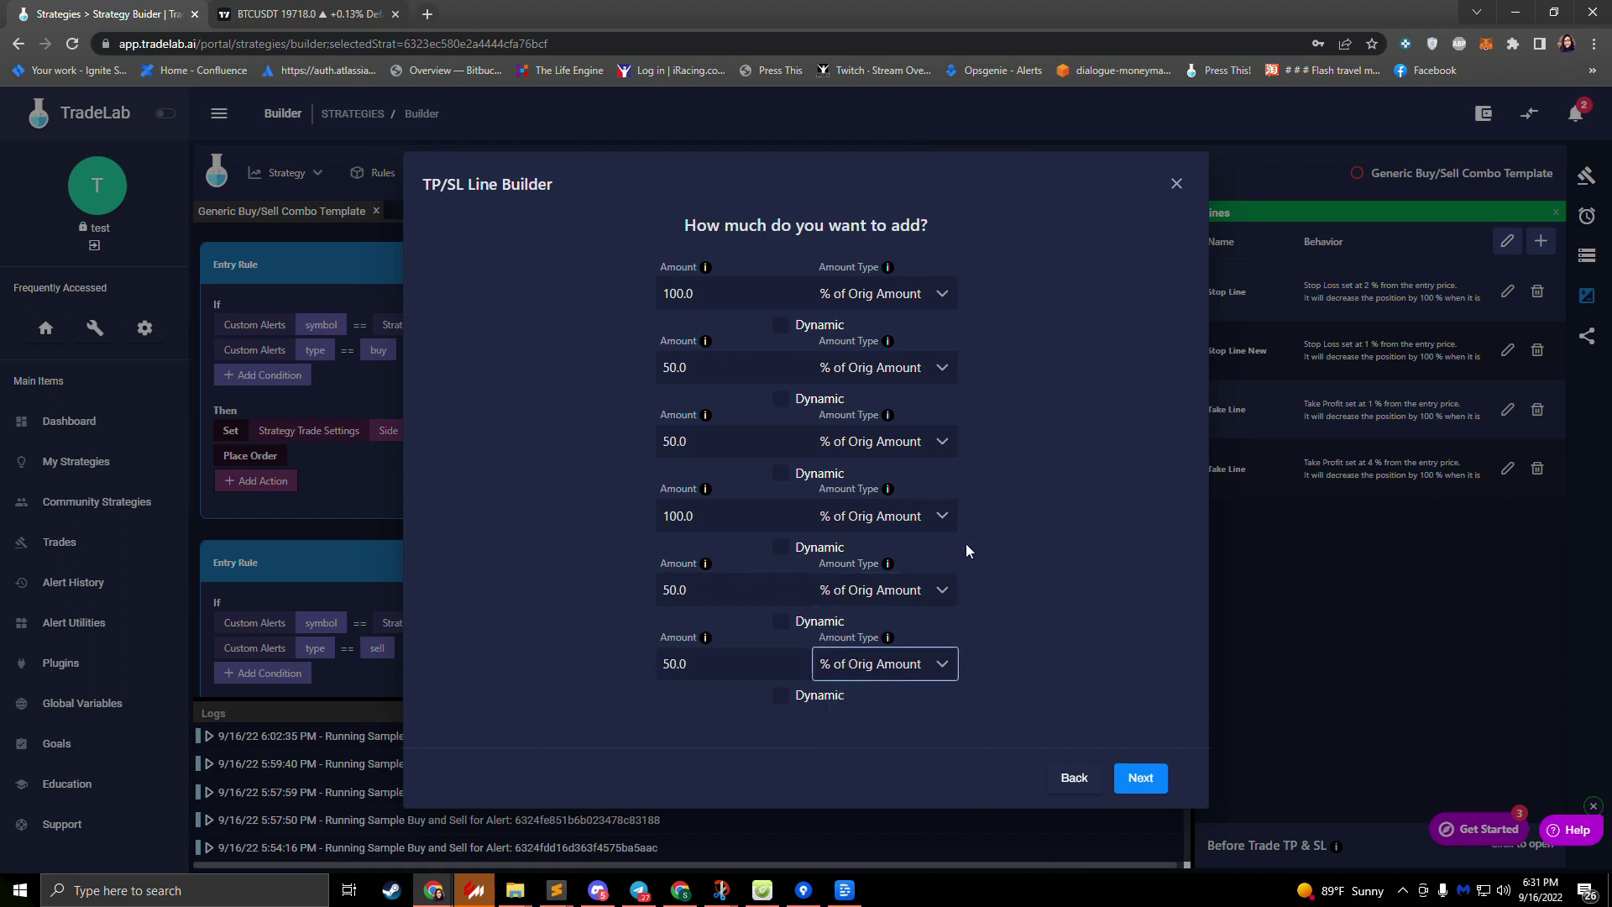
{"action": "left_click", "coordinate": [1130, 774]}
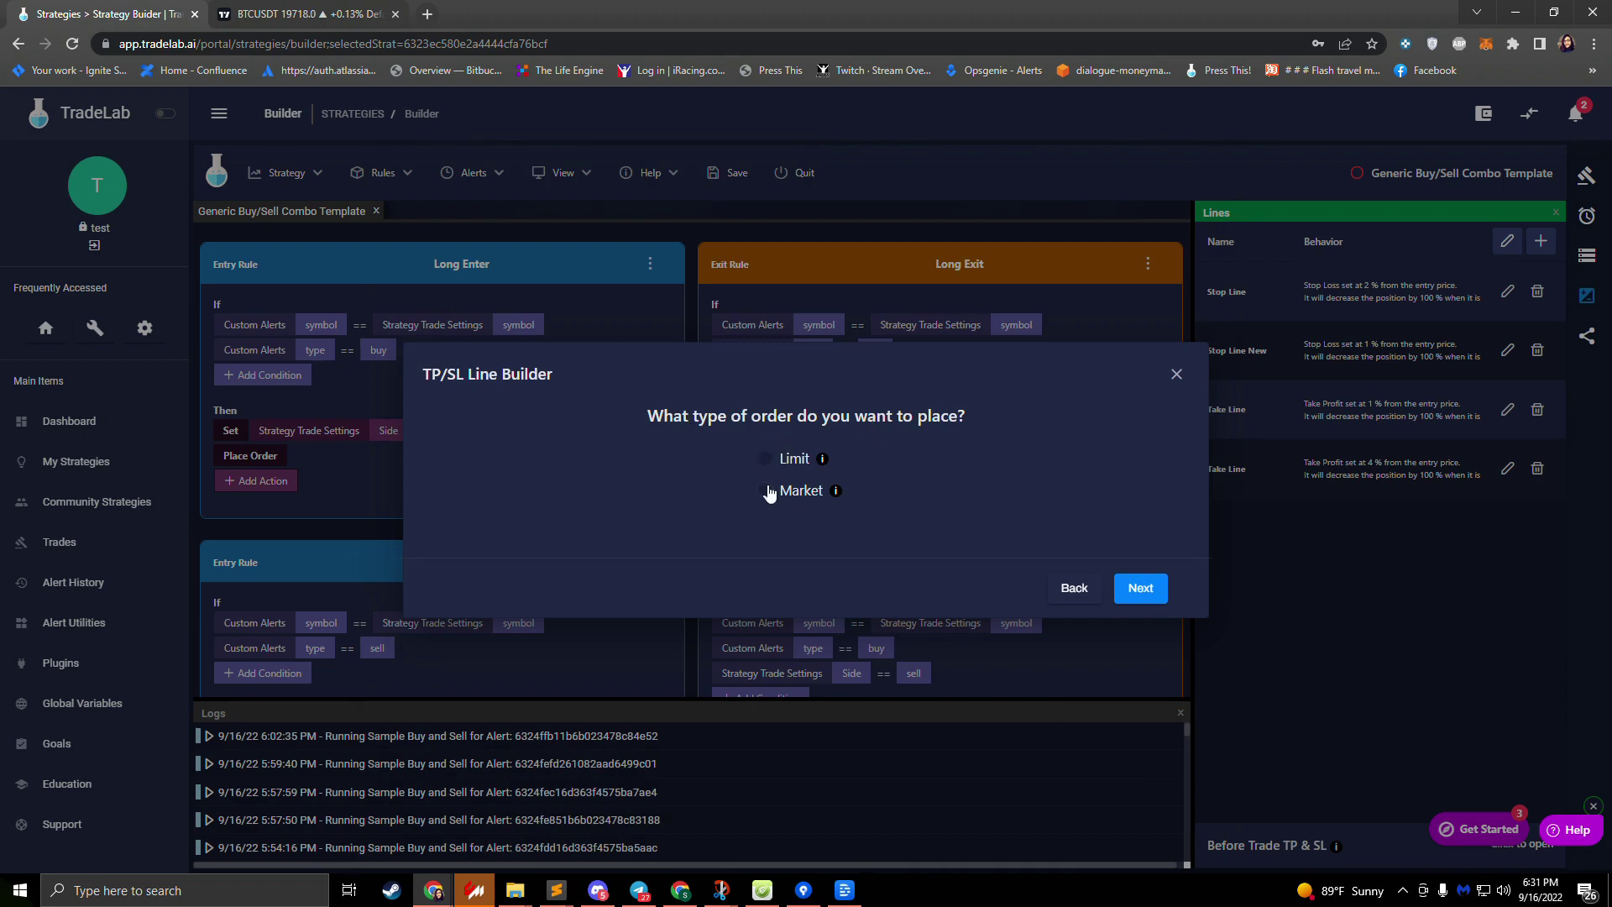
Finish the lines as Limit orders named DCA Line and save them to the strategy.
{"action": "left_click", "coordinate": [771, 460]}
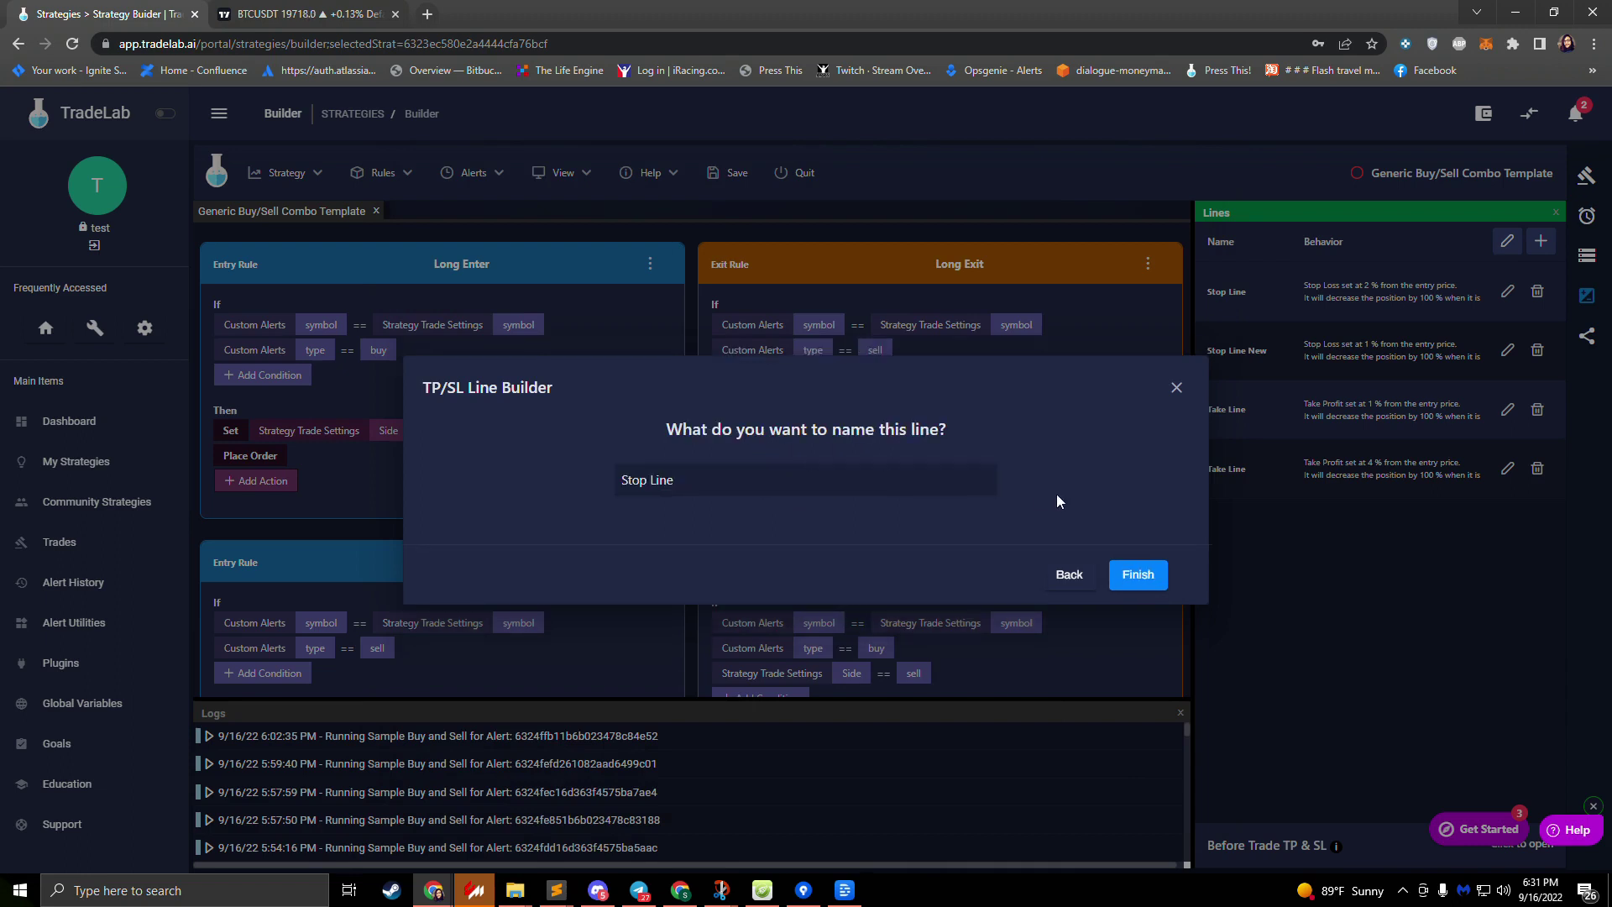
{"action": "triple_click", "coordinate": [677, 479]}
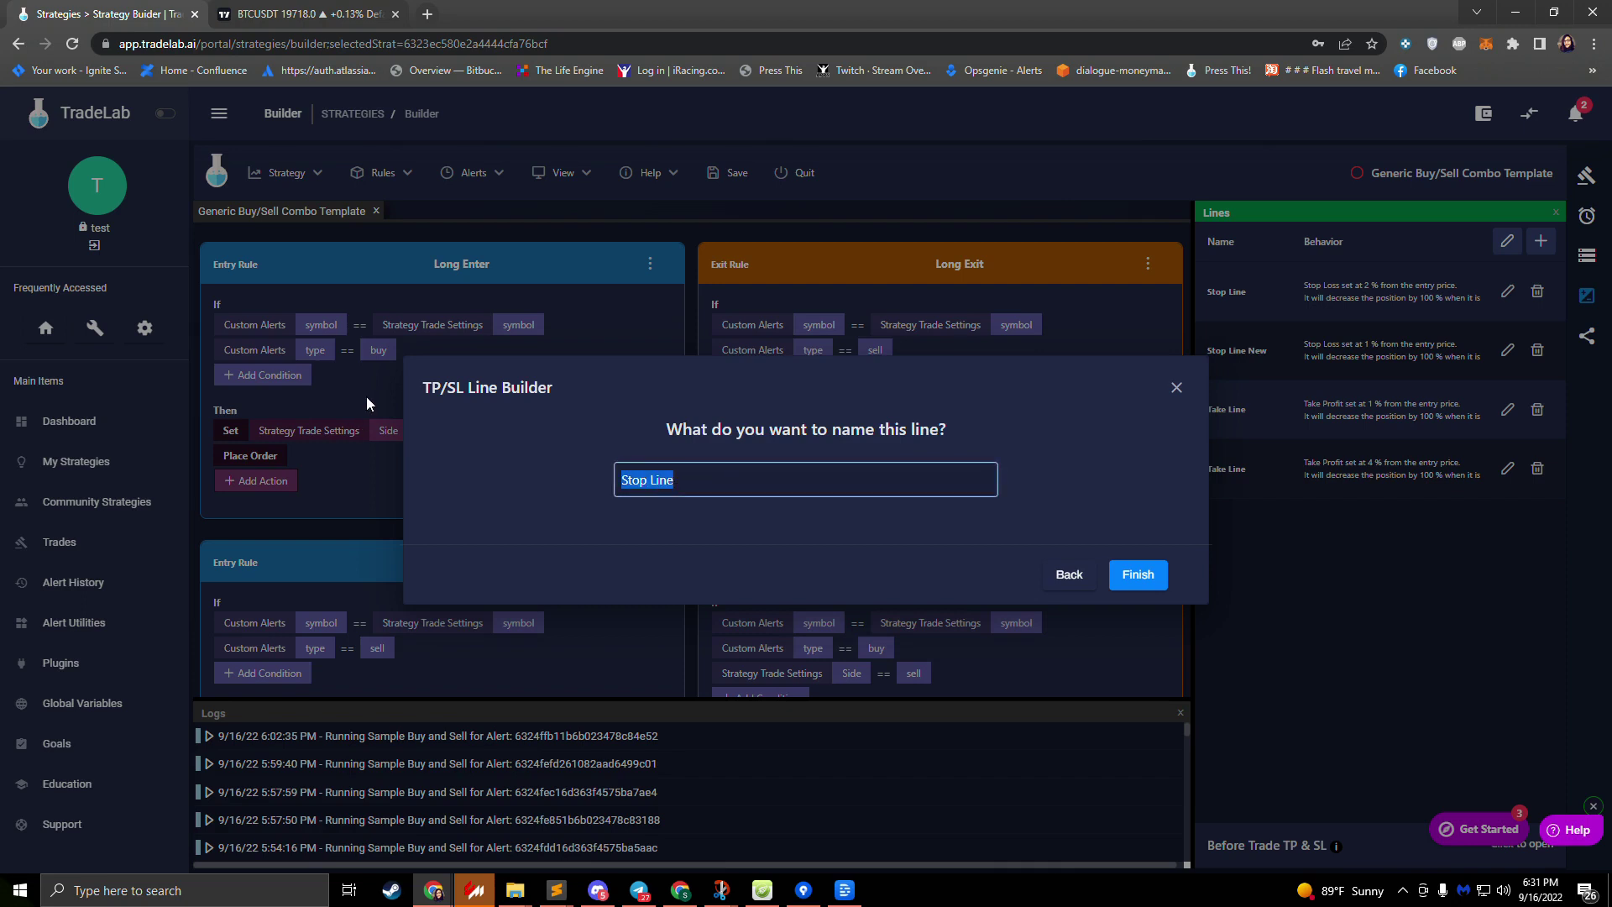
{"action": "type", "text": "DCA Line"}
{"action": "left_click", "coordinate": [1146, 576]}
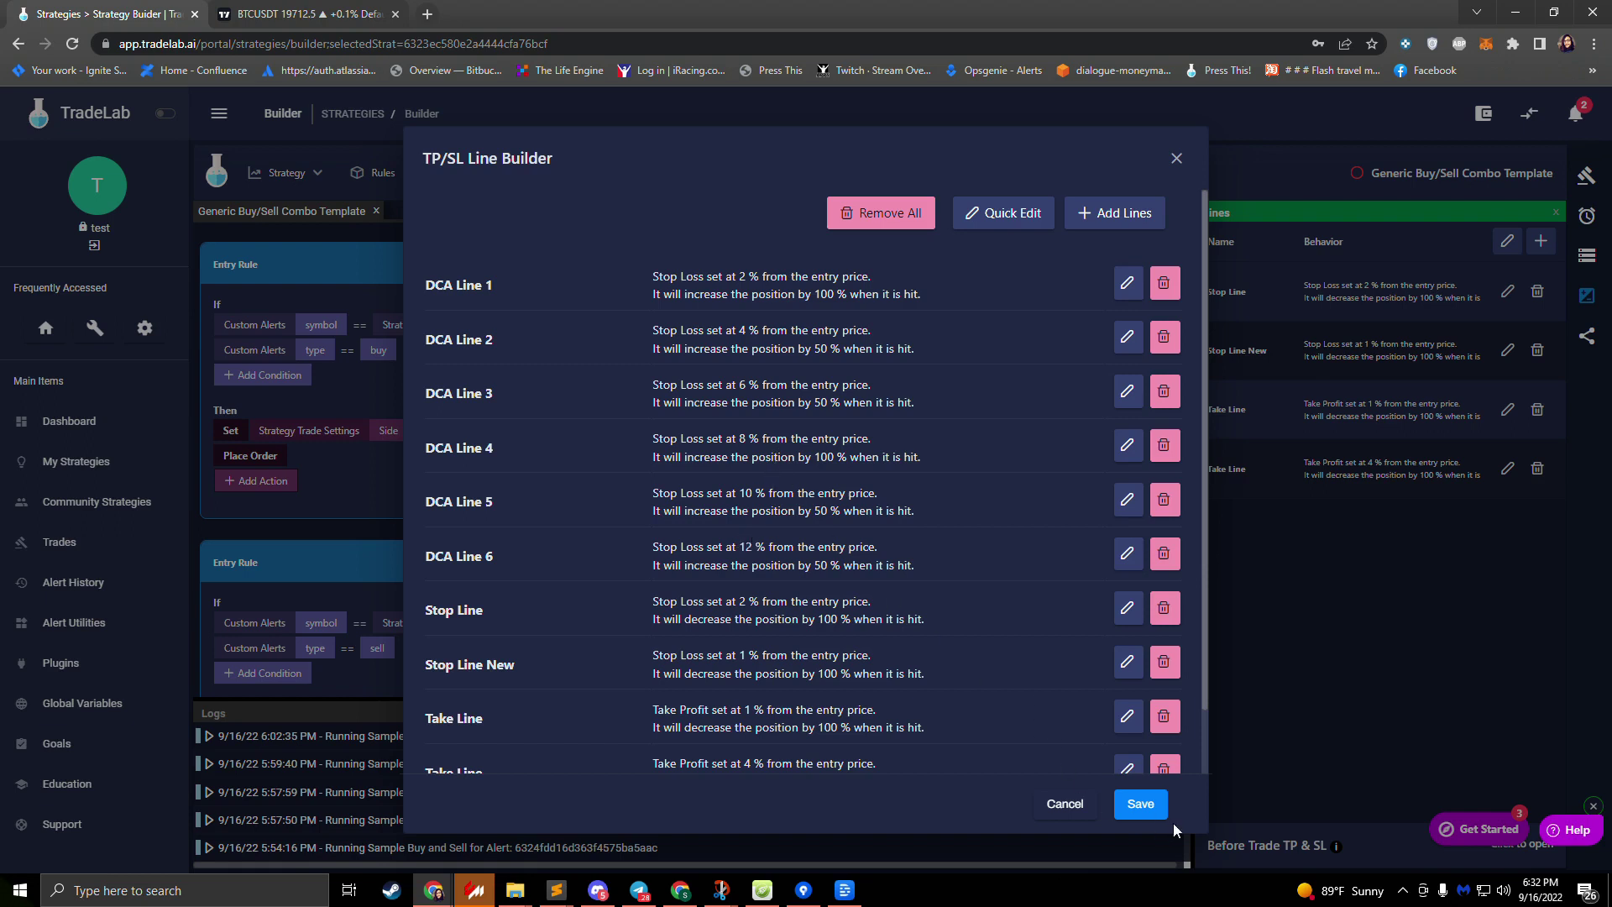
{"action": "left_click", "coordinate": [1152, 807]}
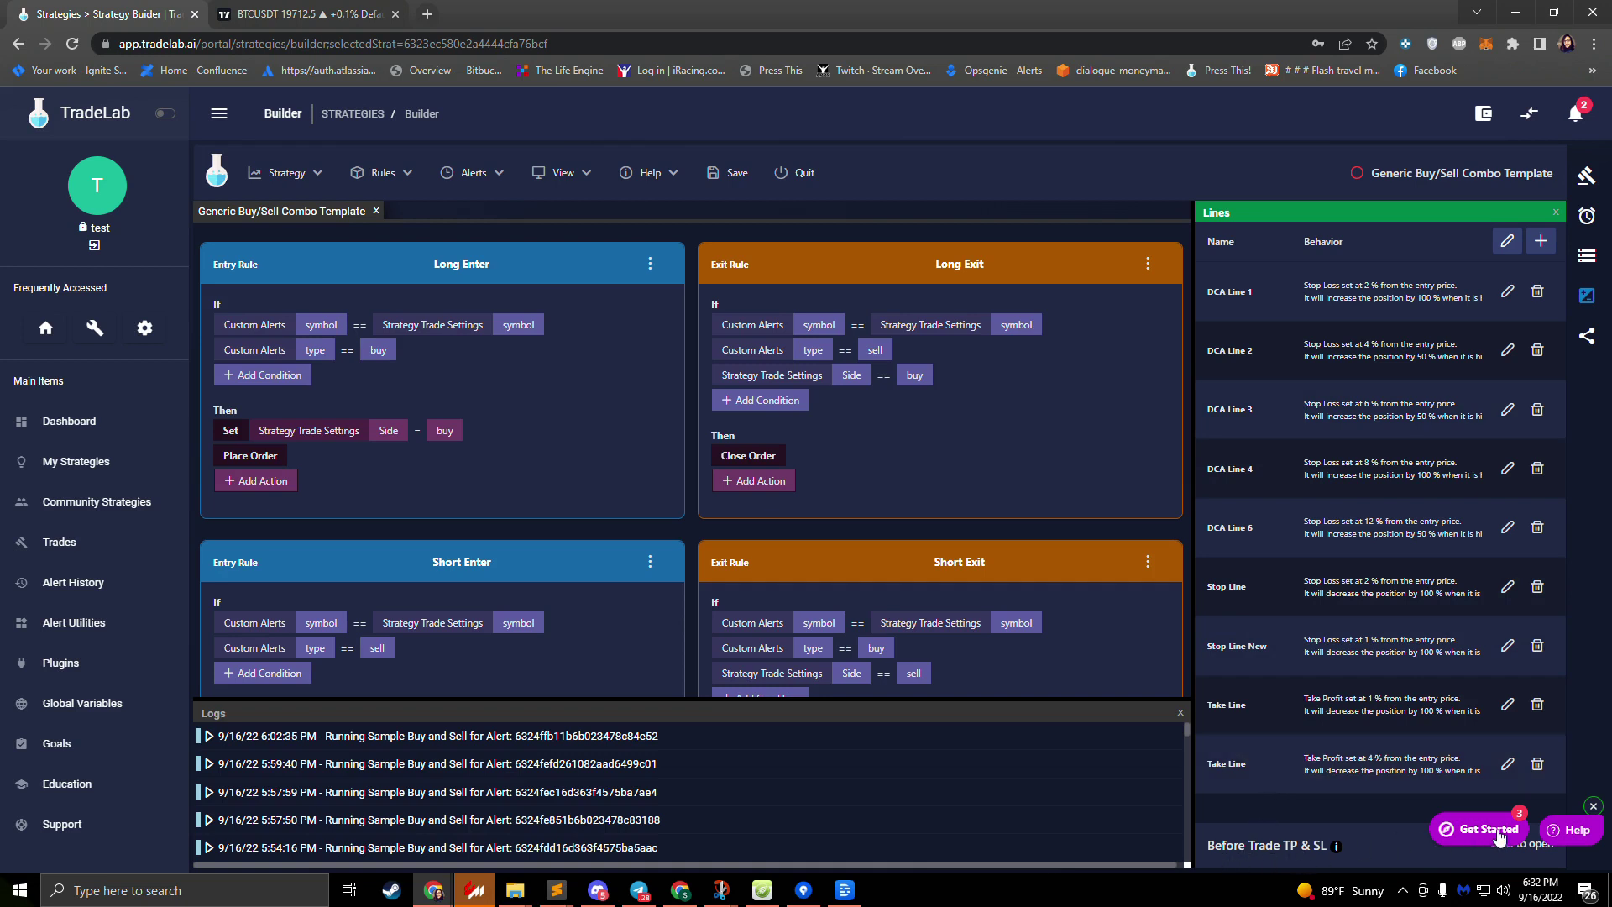
Dismiss the floating help widgets, then expand the Before Trade TP & SL settings to review them and collapse them again.
{"action": "left_click", "coordinate": [1594, 807]}
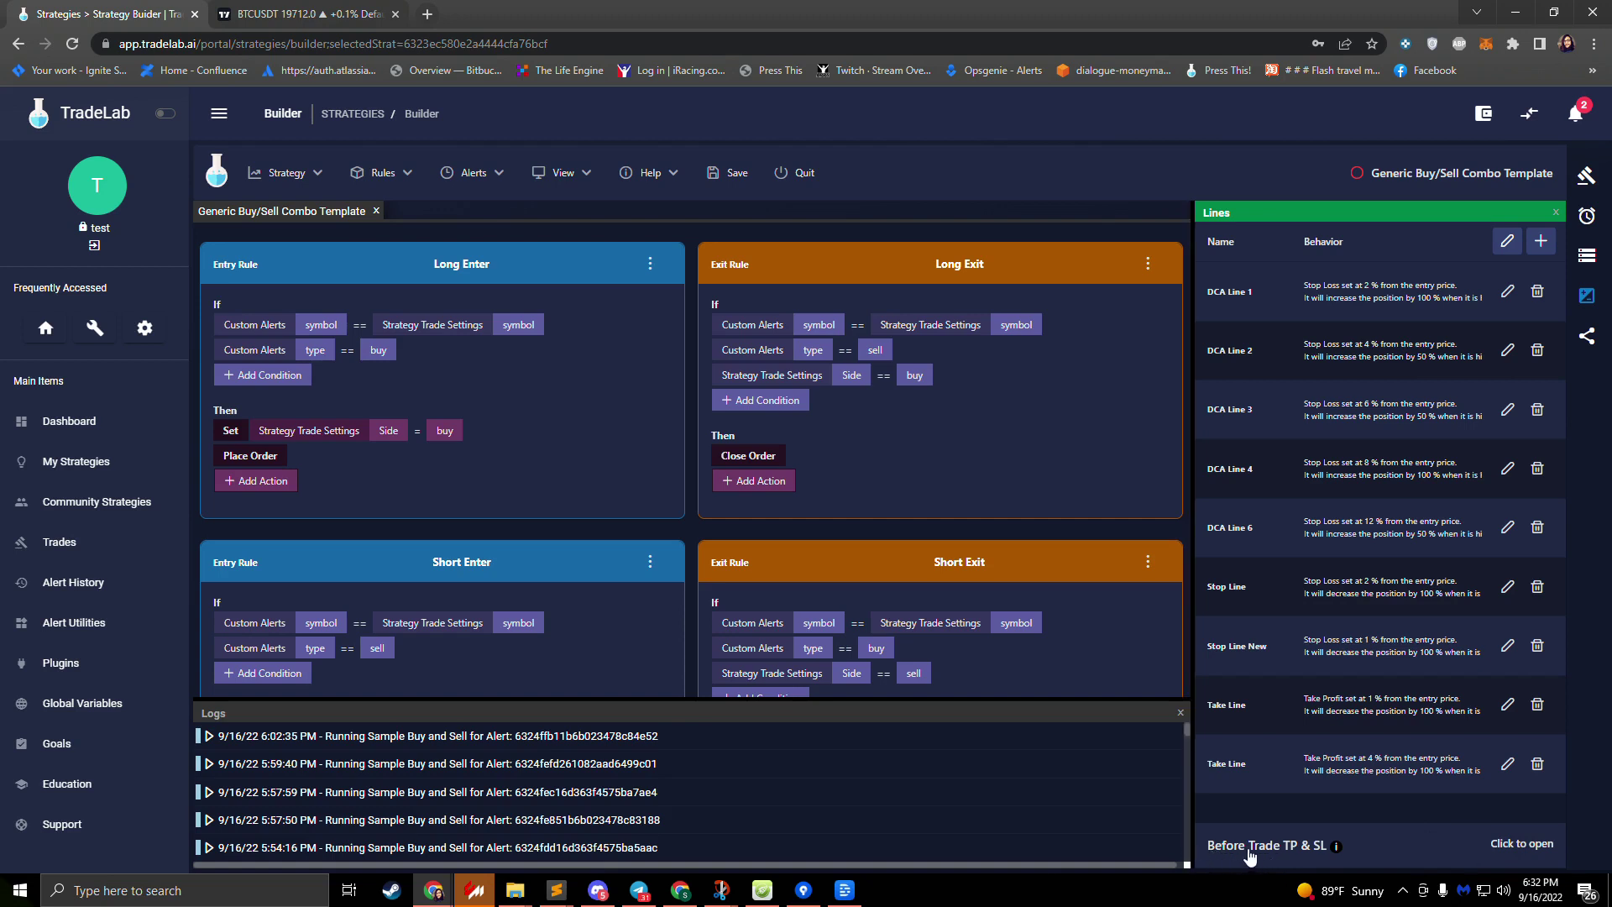
{"action": "left_click", "coordinate": [1500, 850]}
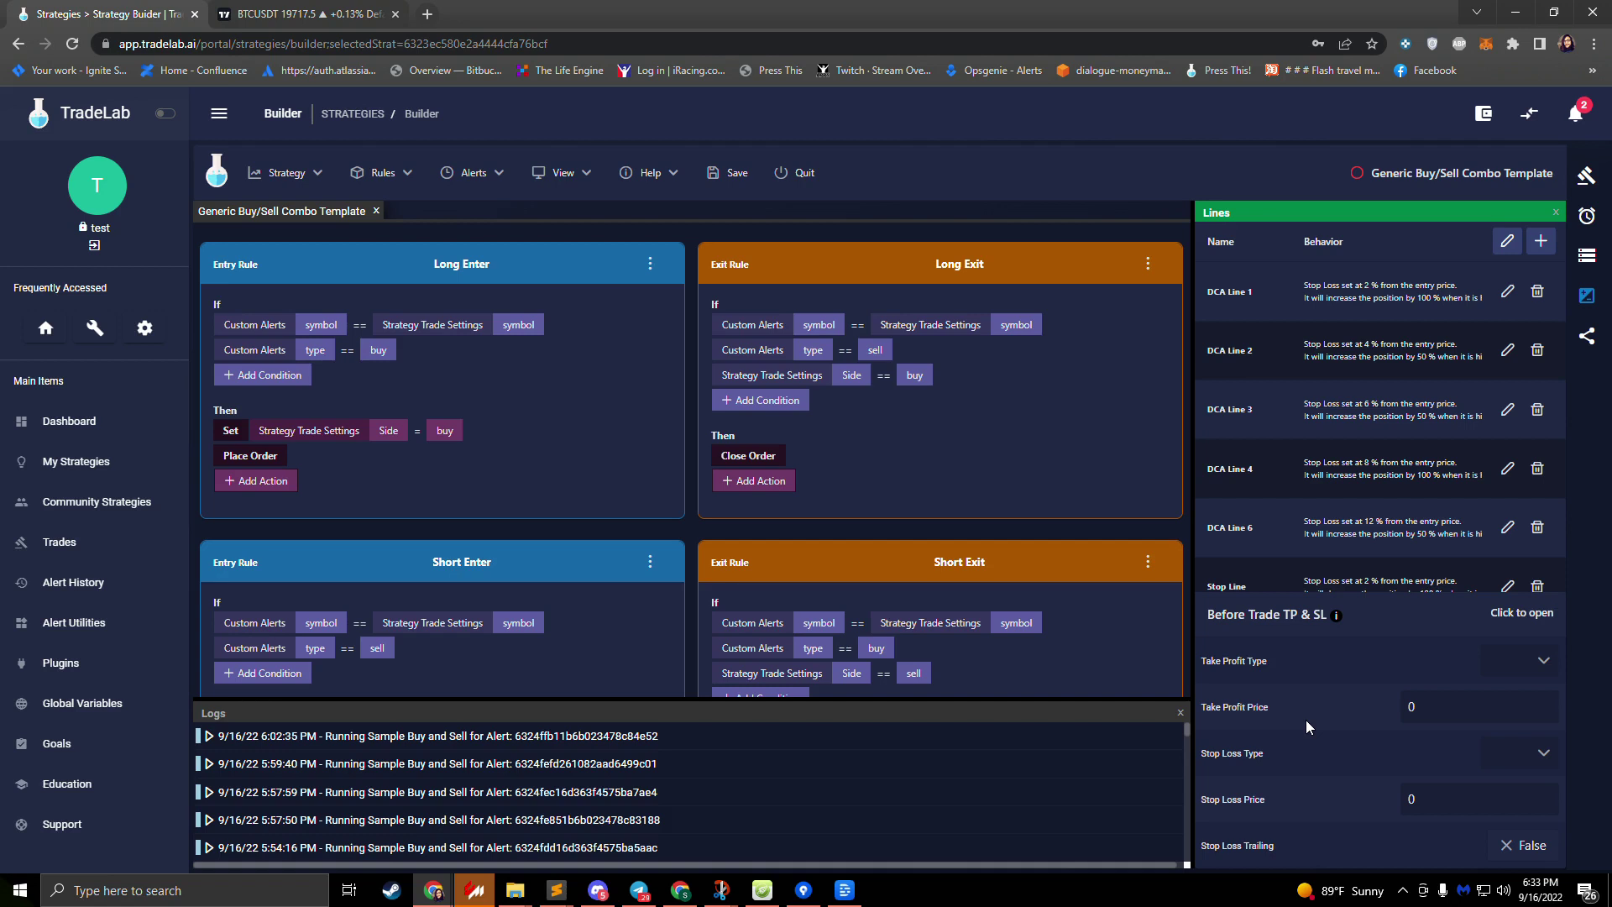
{"action": "mouse_move", "coordinate": [1338, 618]}
{"action": "left_click", "coordinate": [1480, 622]}
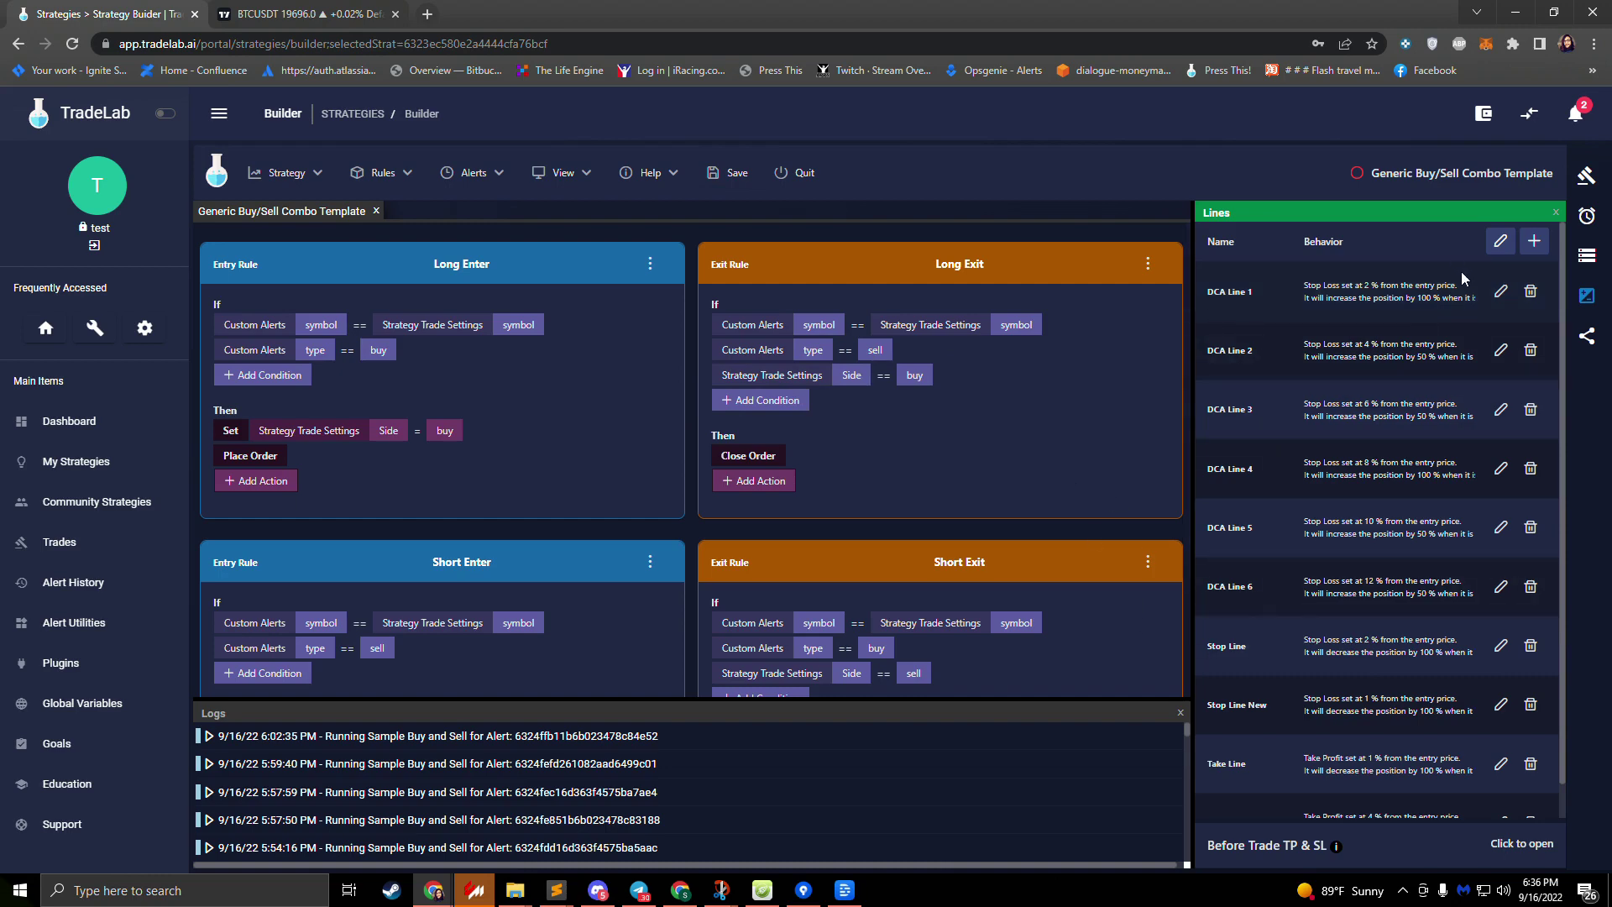
Open DCA Line 1 for editing and review its type, placement, action, amount and order settings through to the end, changing nothing.
{"action": "left_click", "coordinate": [1502, 293]}
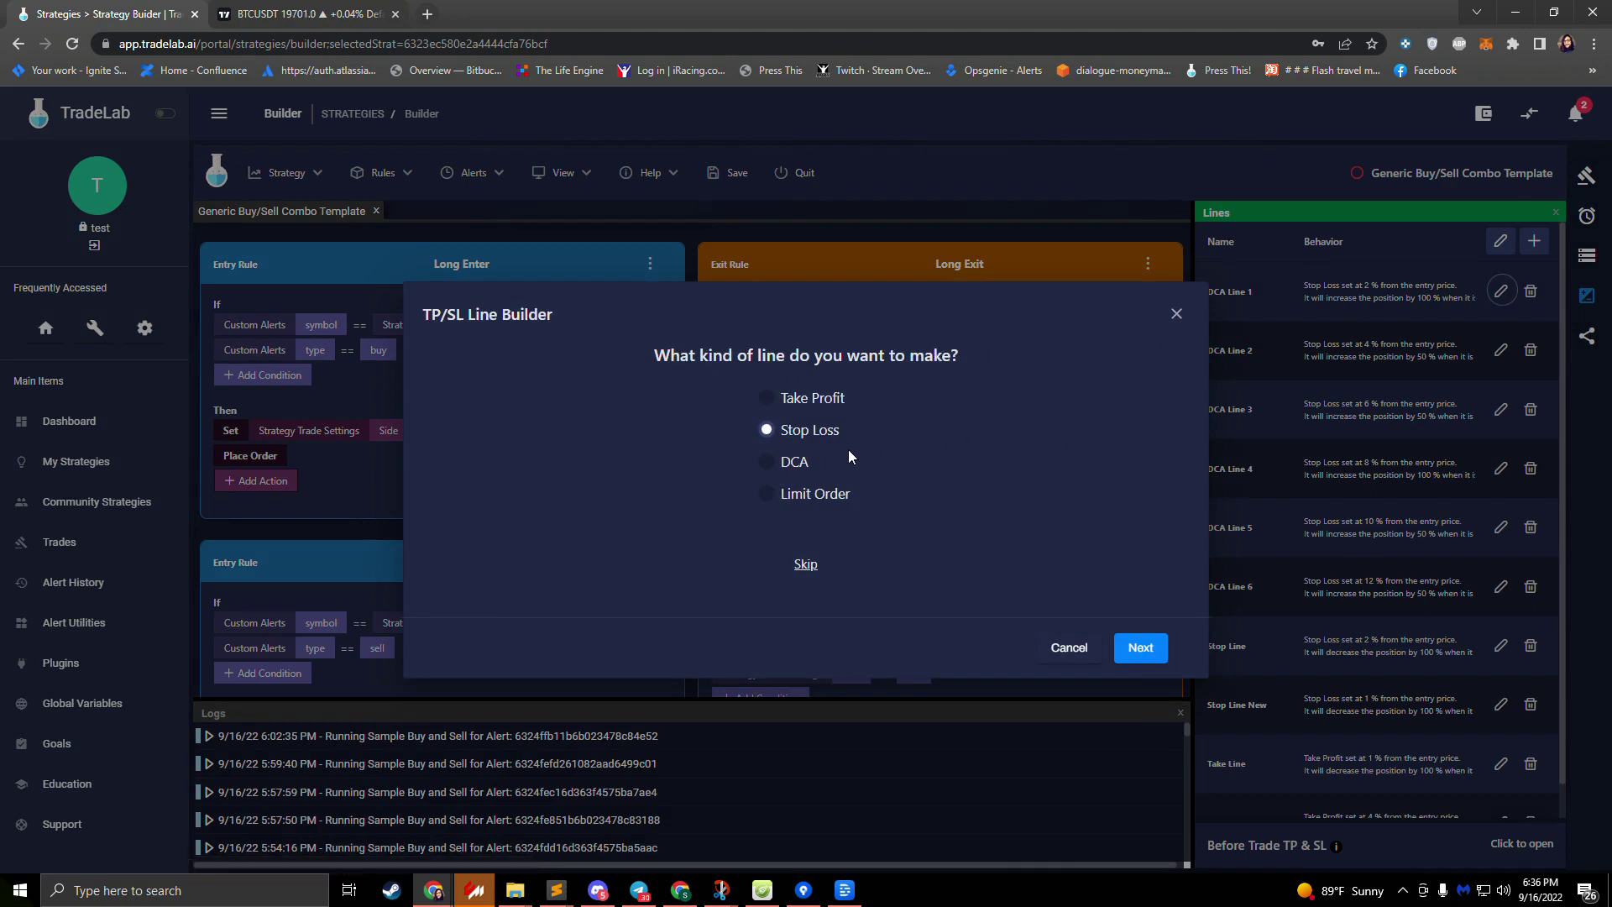
{"action": "left_click", "coordinate": [1144, 649]}
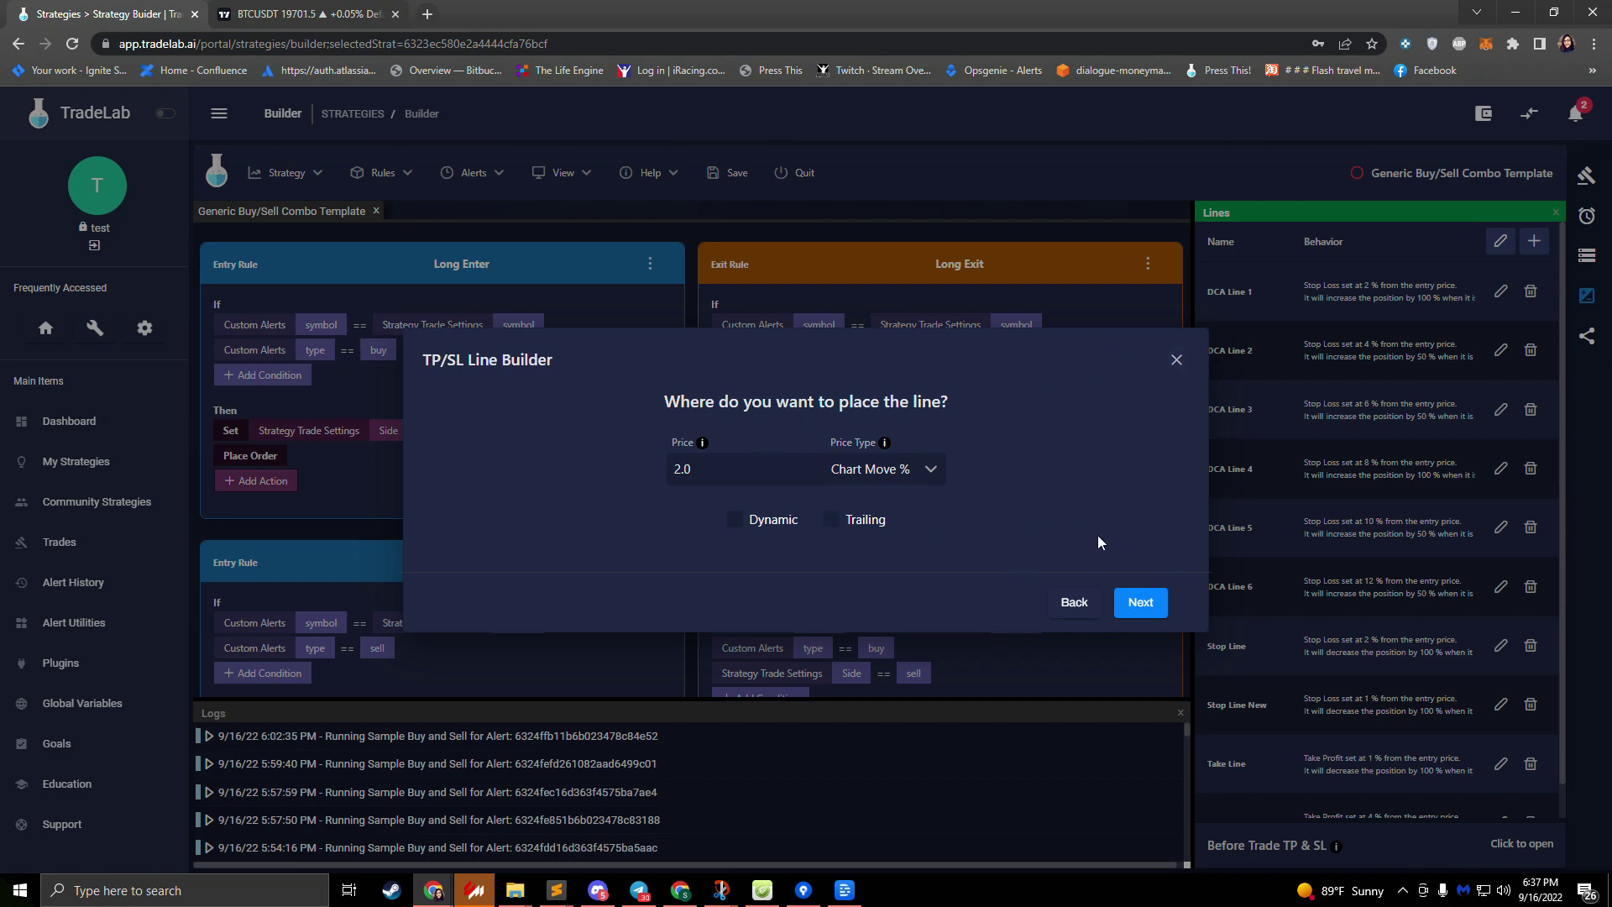
{"action": "left_click", "coordinate": [1140, 607]}
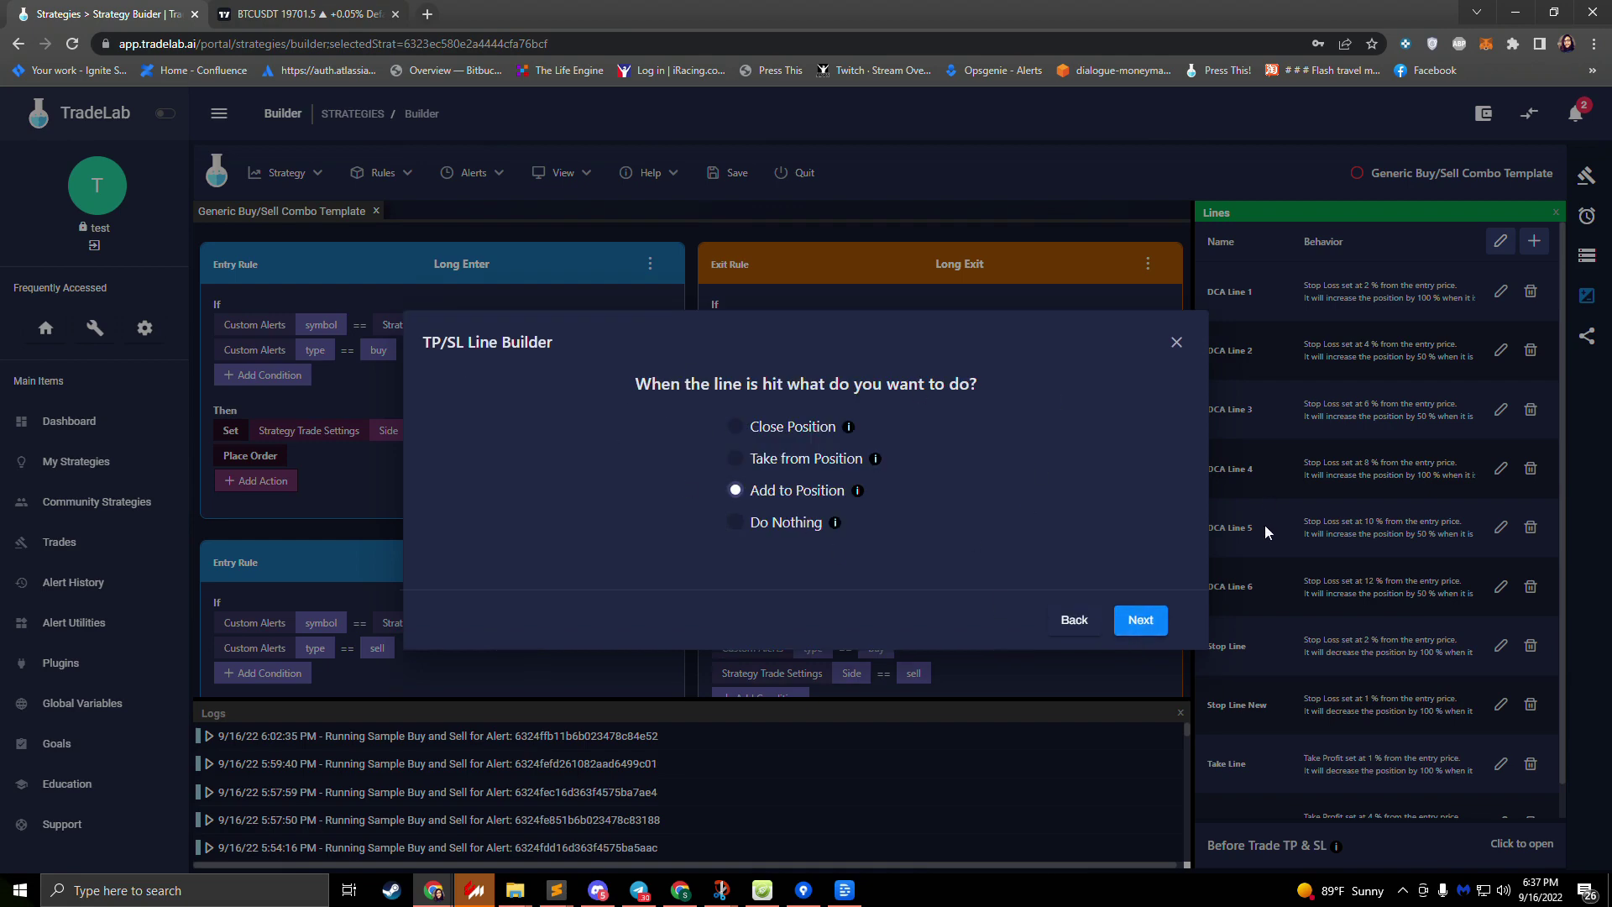
{"action": "left_click", "coordinate": [1117, 621]}
{"action": "left_click", "coordinate": [1139, 598]}
{"action": "left_click", "coordinate": [1138, 592]}
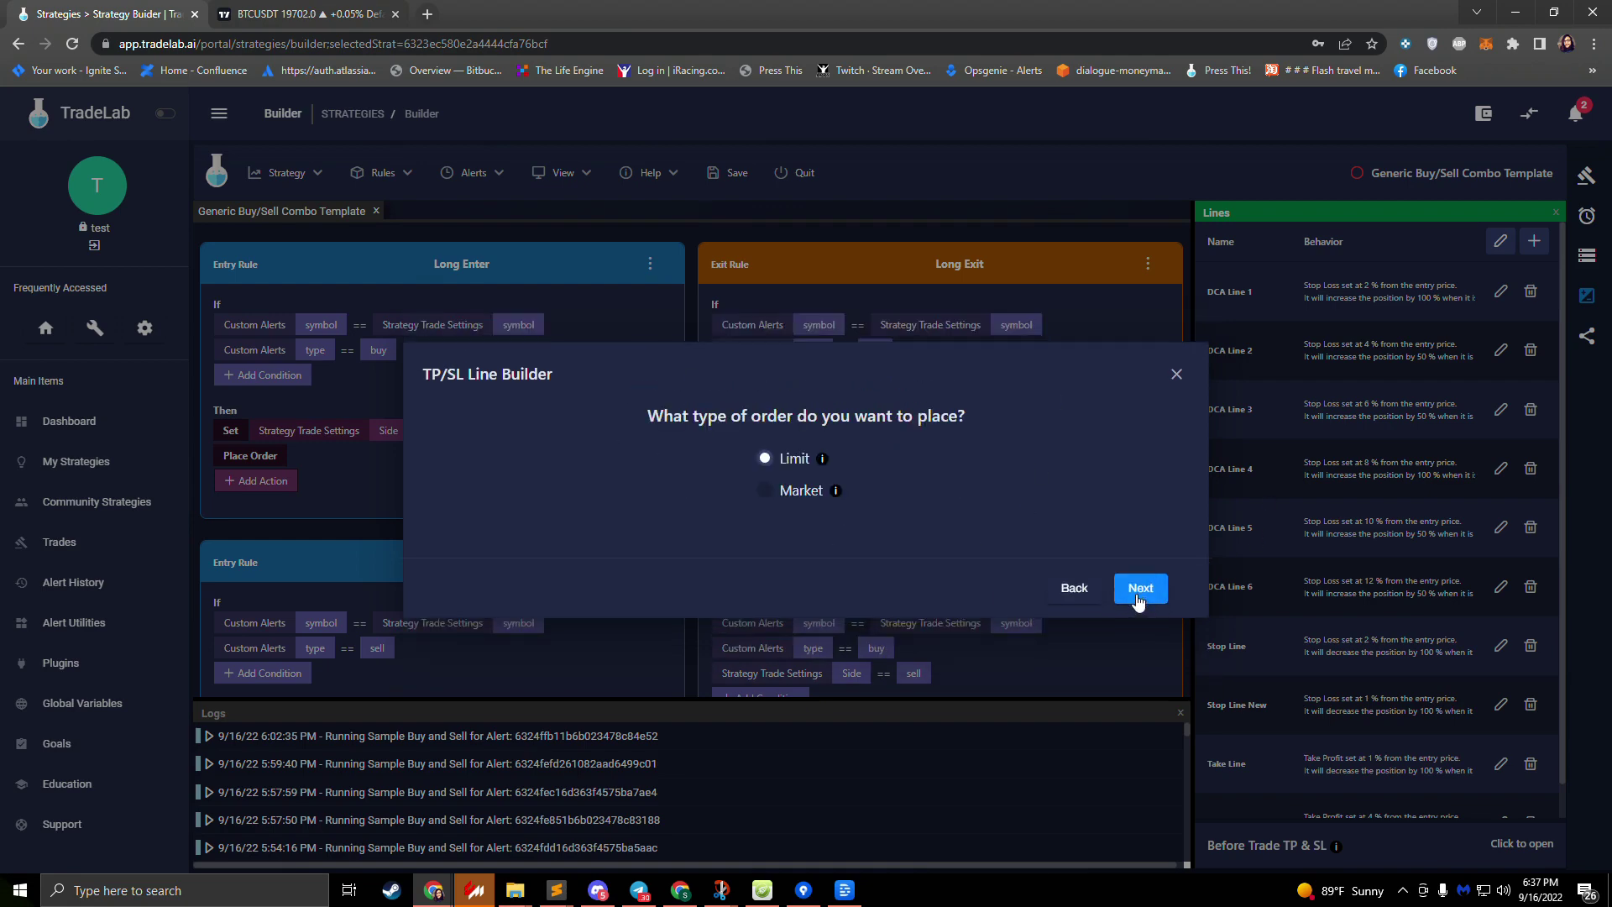
{"action": "left_click", "coordinate": [1141, 576]}
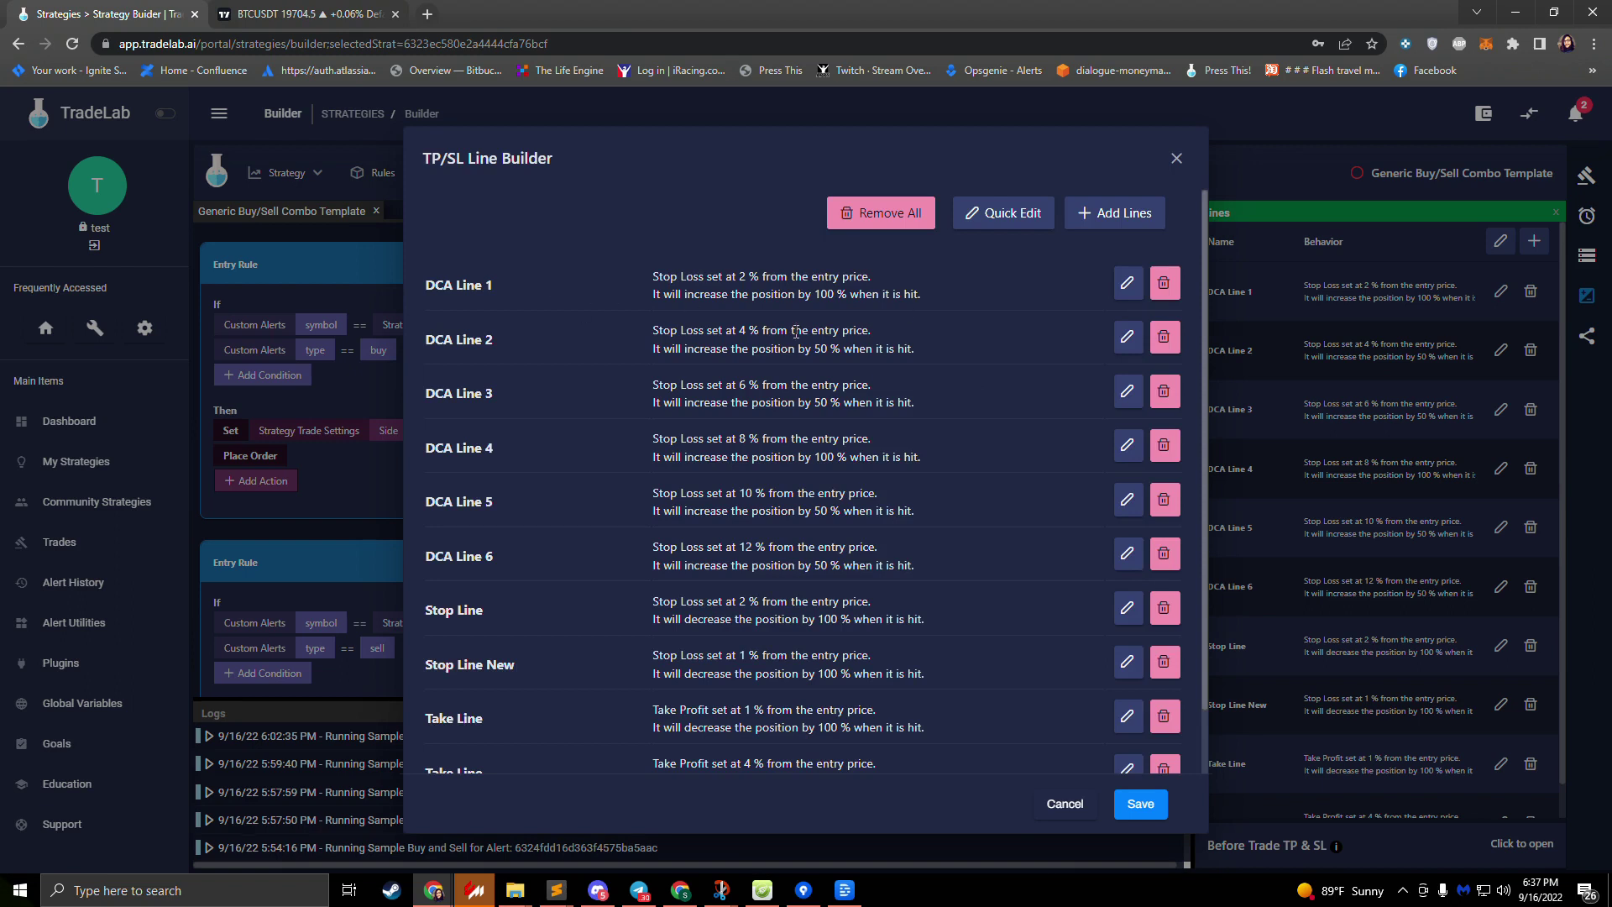
Close the simple line list, reopen all lines in the quick edit view and review each line's price, action, amount and order settings.
{"action": "left_click", "coordinate": [1176, 159]}
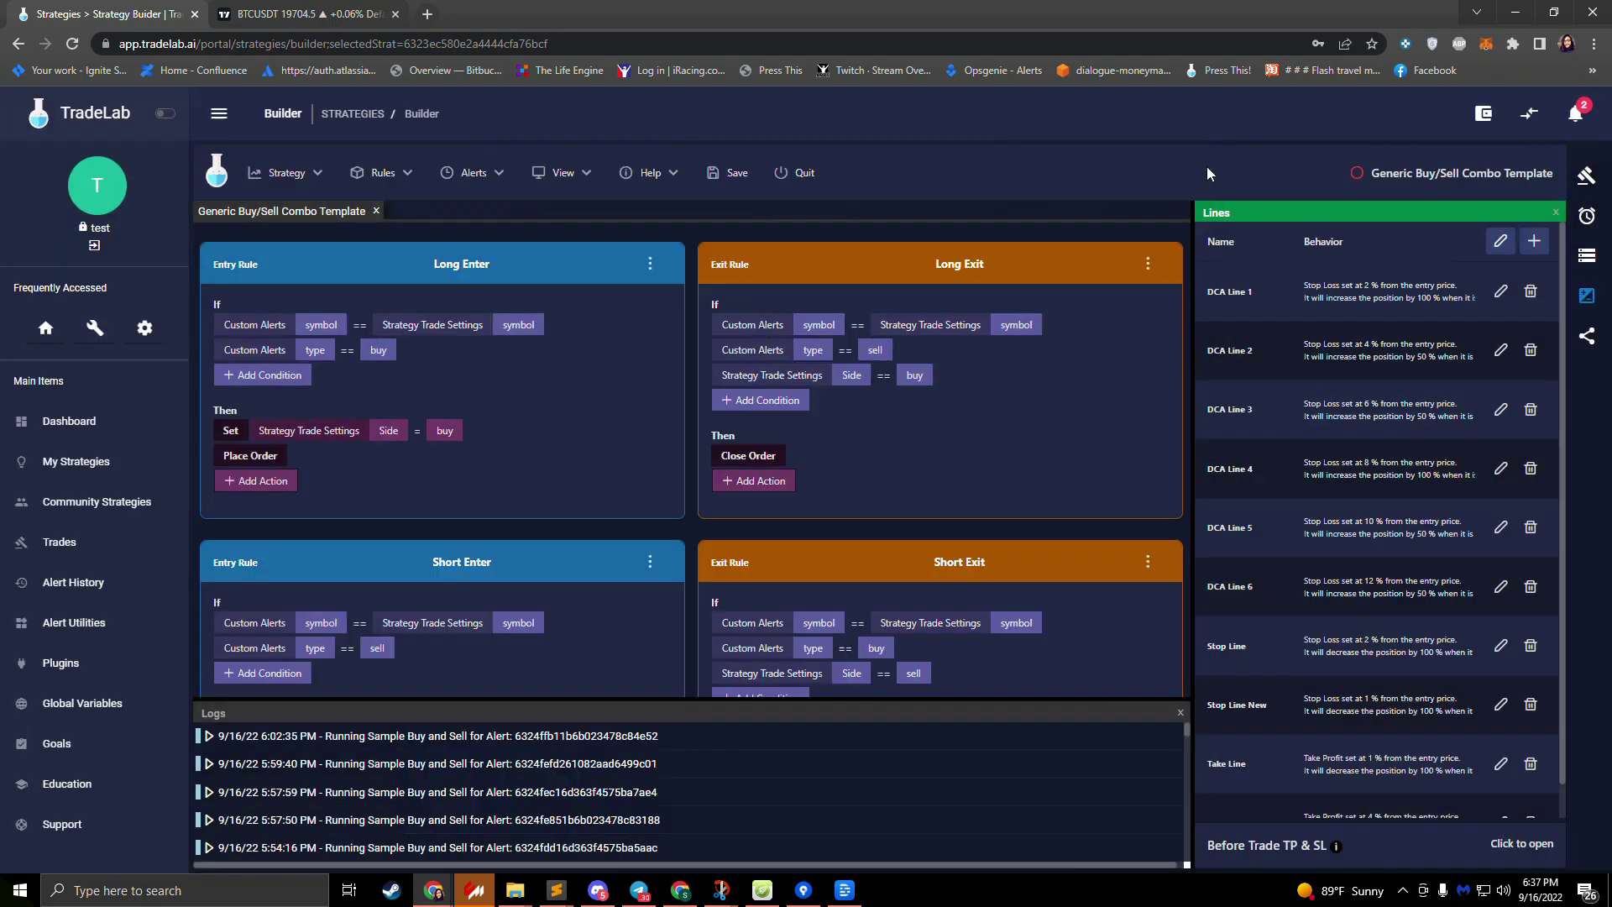
{"action": "left_click", "coordinate": [1502, 252]}
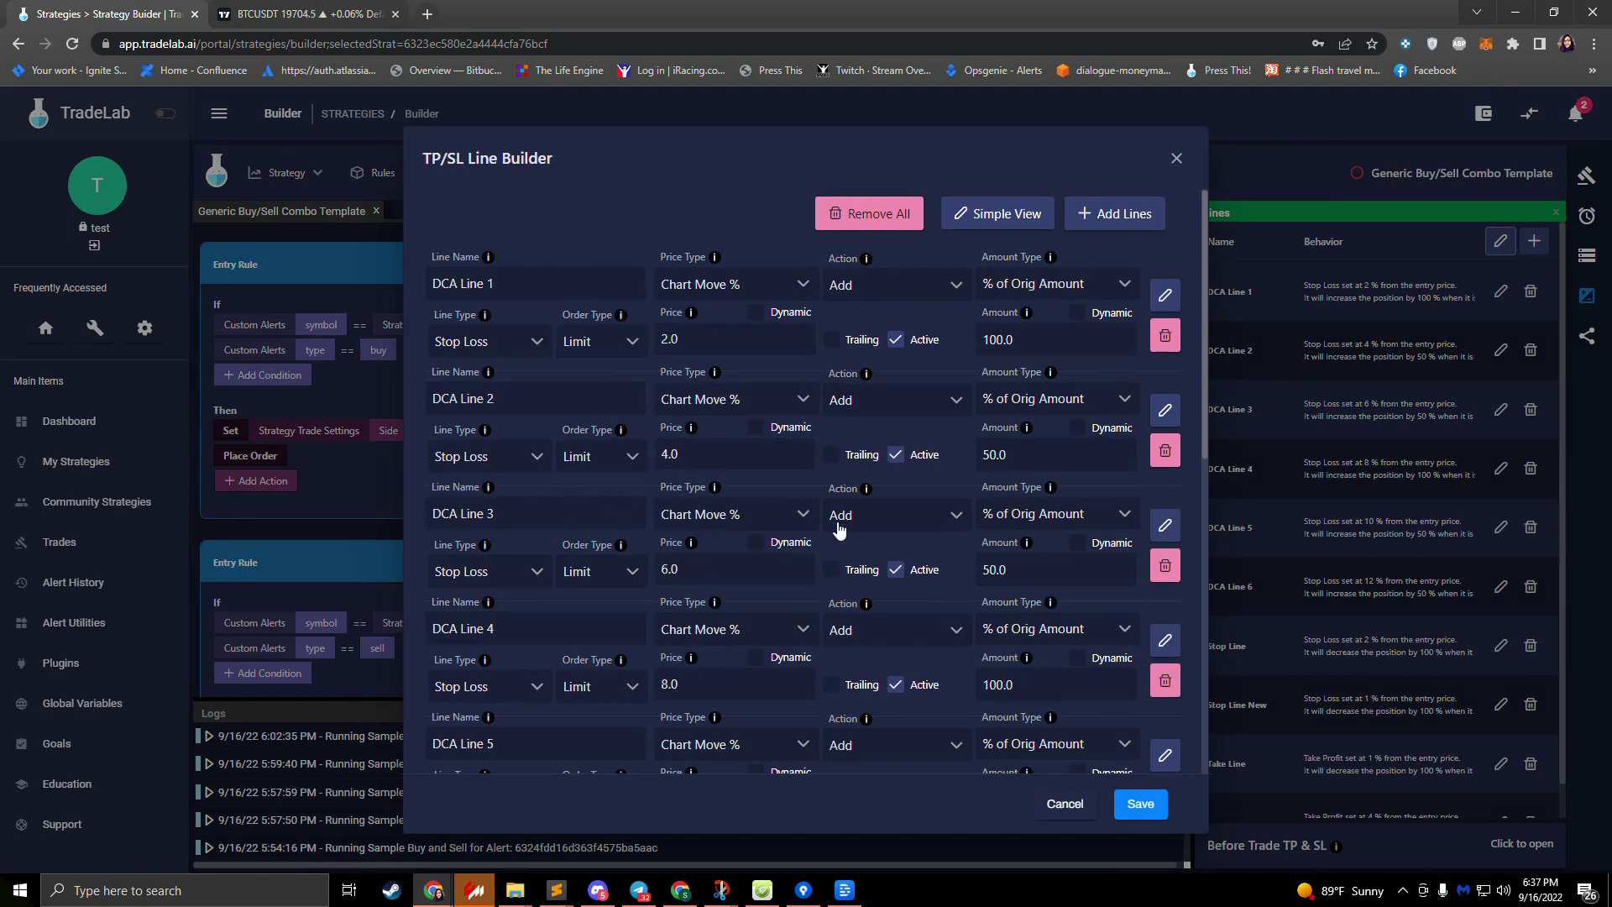
{"action": "scroll", "coordinate": [834, 517], "scroll_direction": "down", "scroll_amount": 3}
{"action": "scroll", "coordinate": [747, 514], "scroll_direction": "down", "scroll_amount": 2}
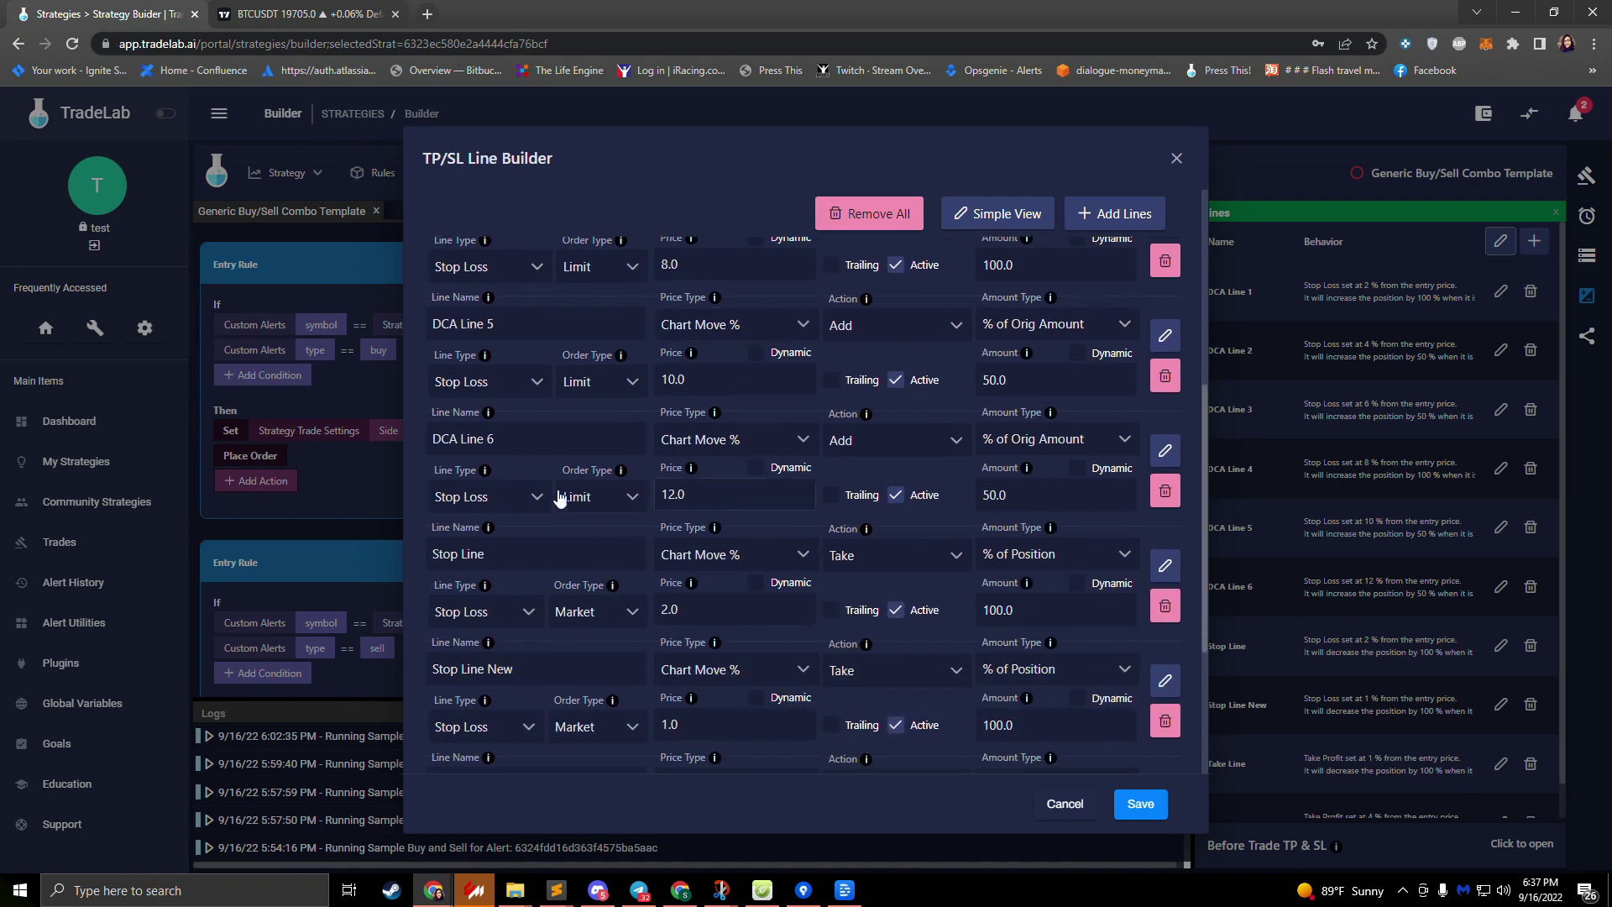
{"action": "scroll", "coordinate": [778, 577], "scroll_direction": "down", "scroll_amount": 3}
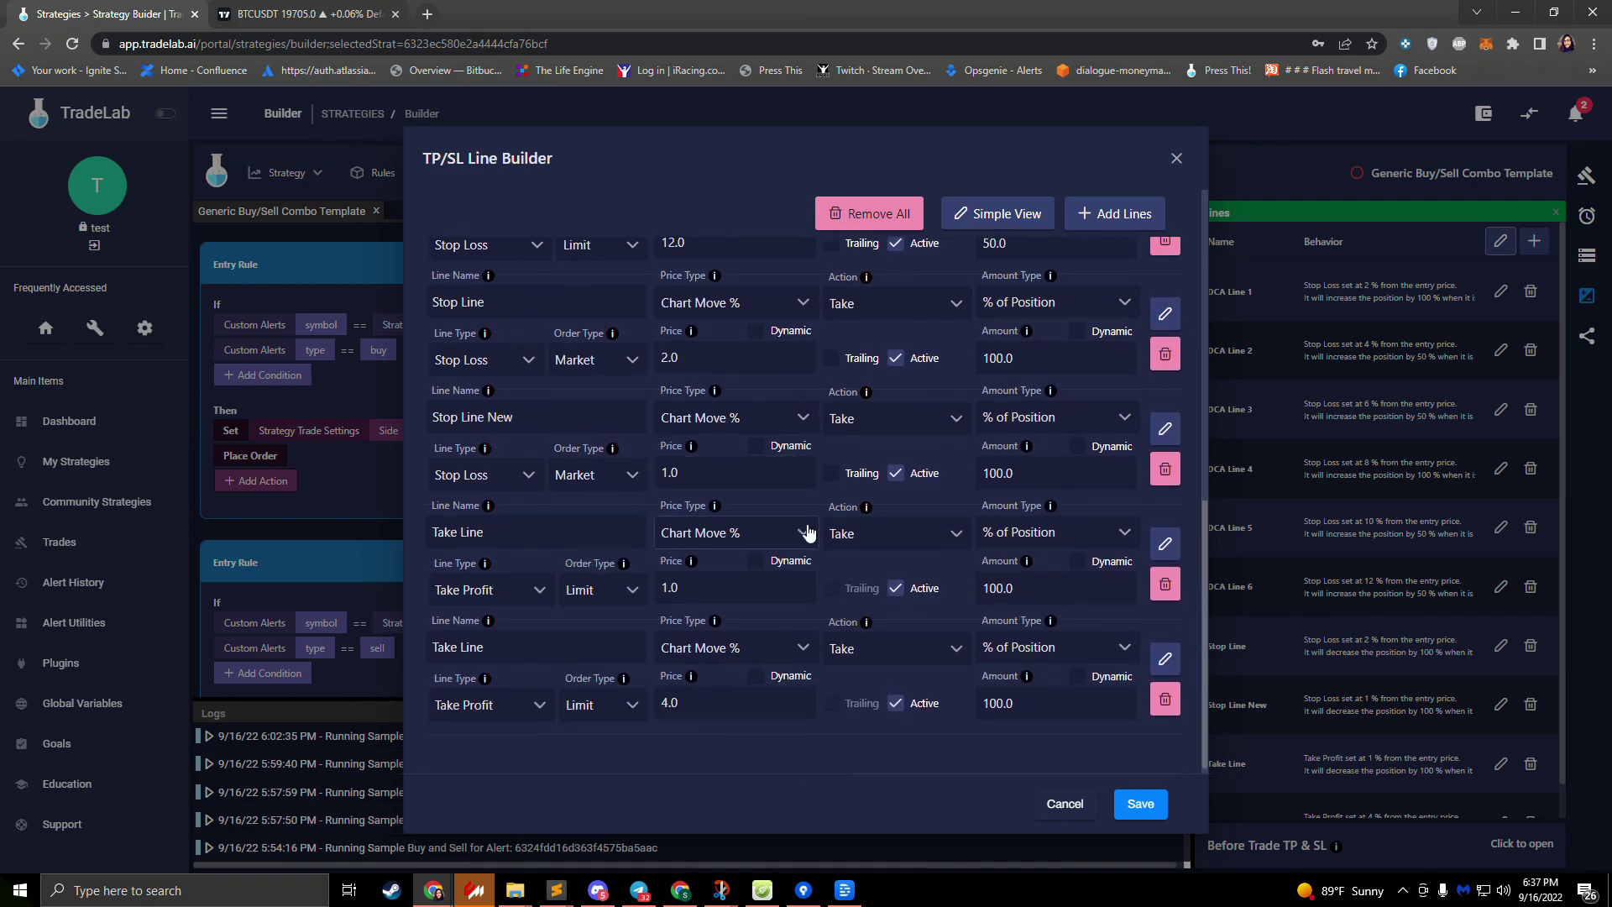
{"action": "scroll", "coordinate": [806, 531], "scroll_direction": "up", "scroll_amount": 8}
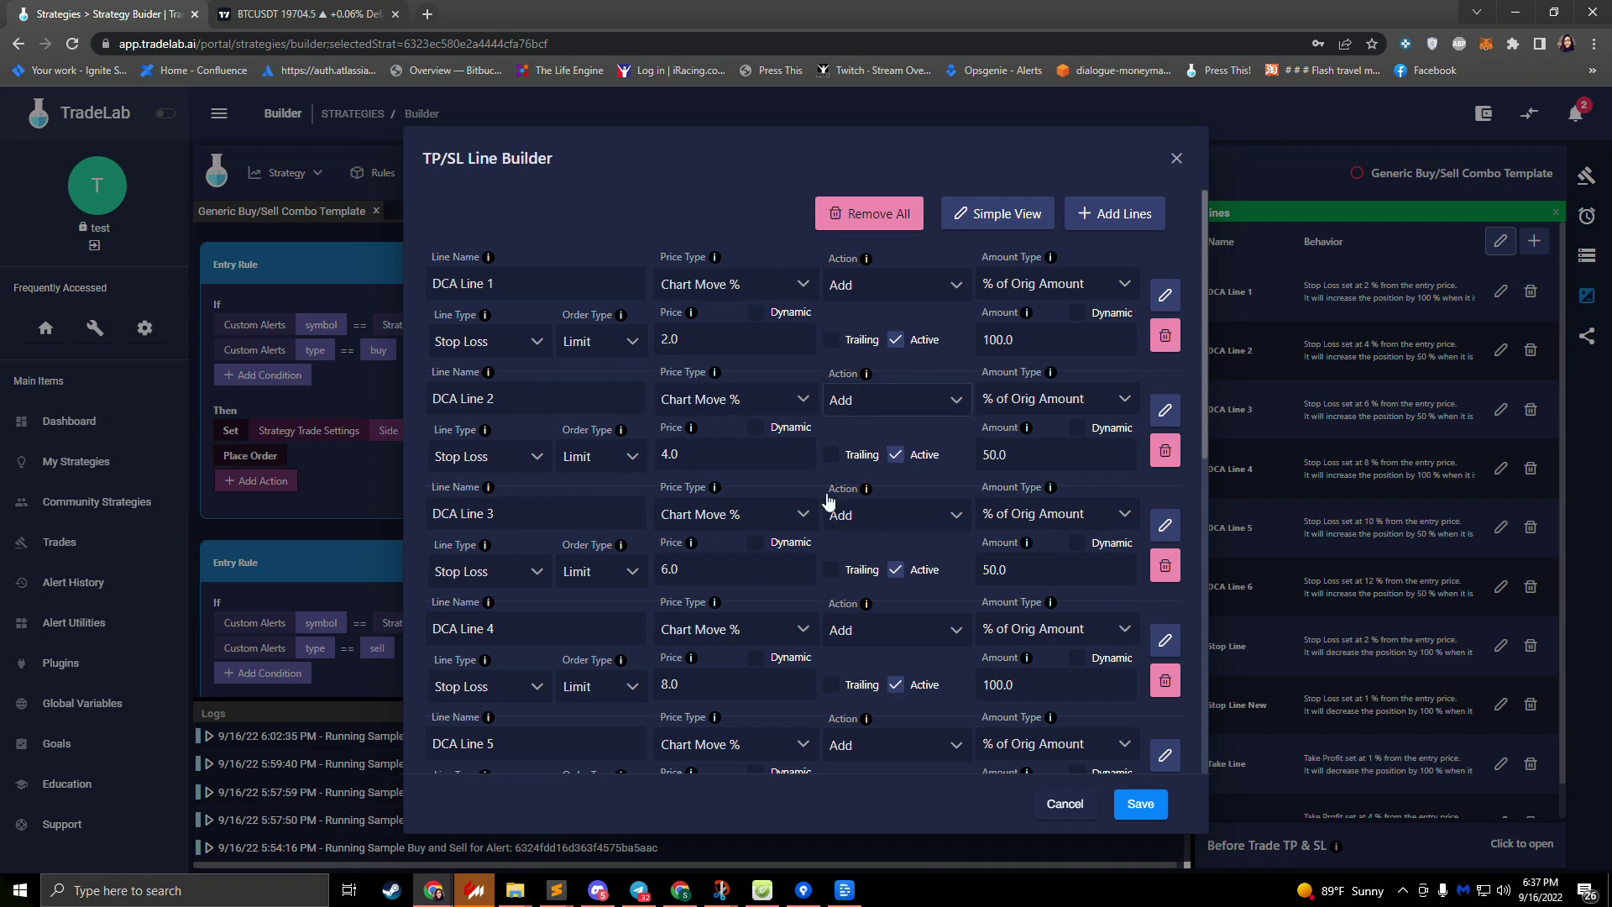
{"action": "scroll", "coordinate": [821, 548], "scroll_direction": "down", "scroll_amount": 3}
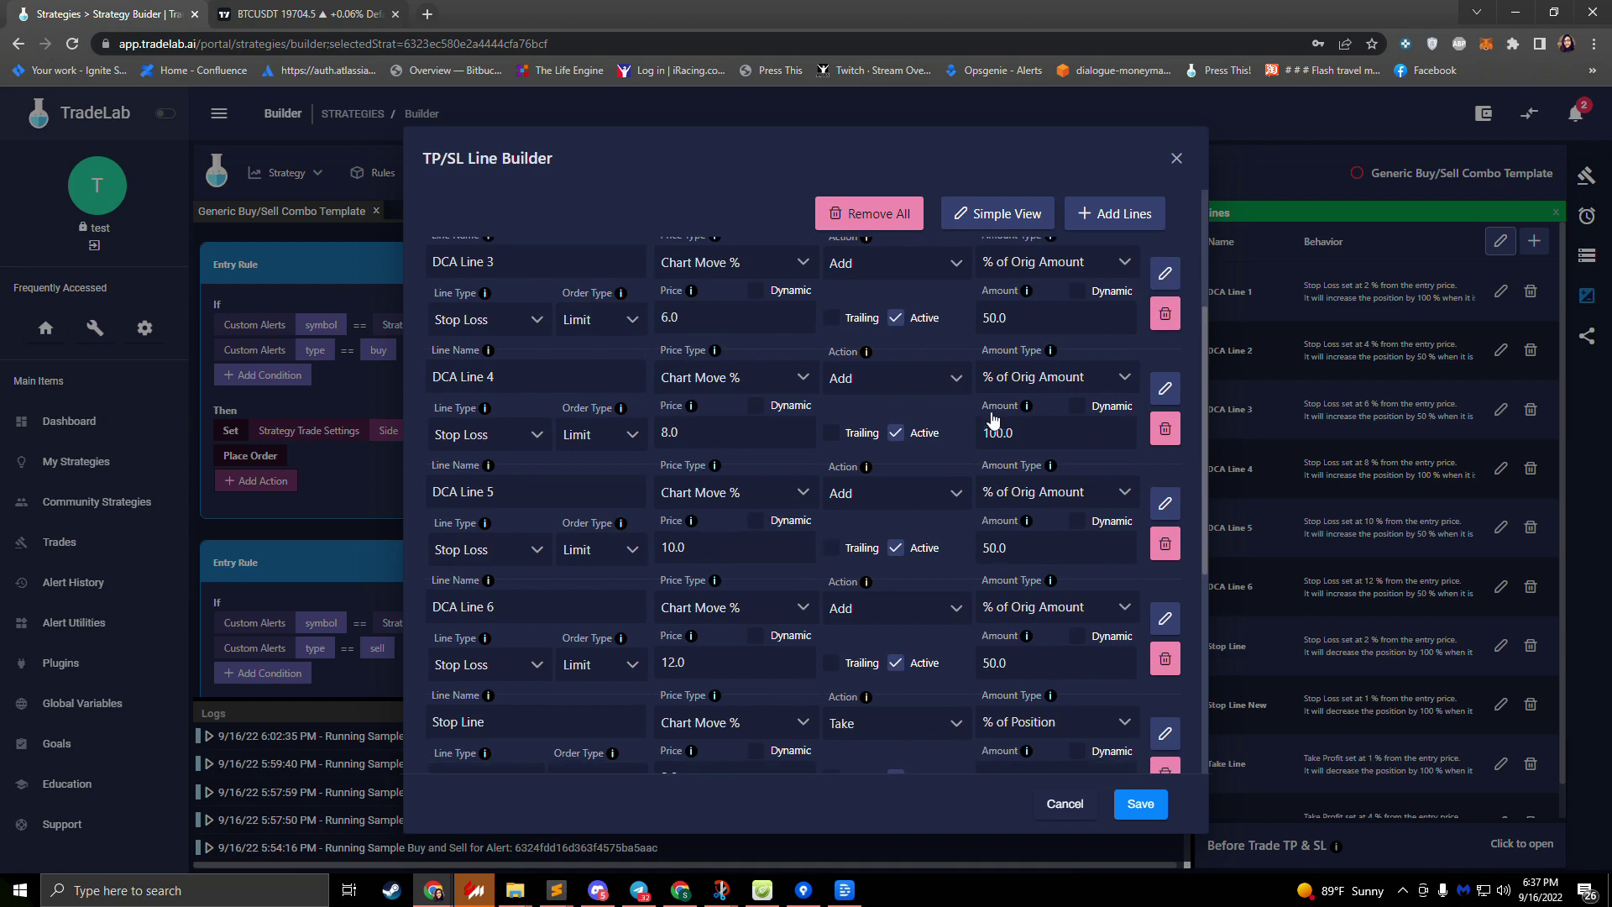
{"action": "scroll", "coordinate": [808, 507], "scroll_direction": "up", "scroll_amount": 3}
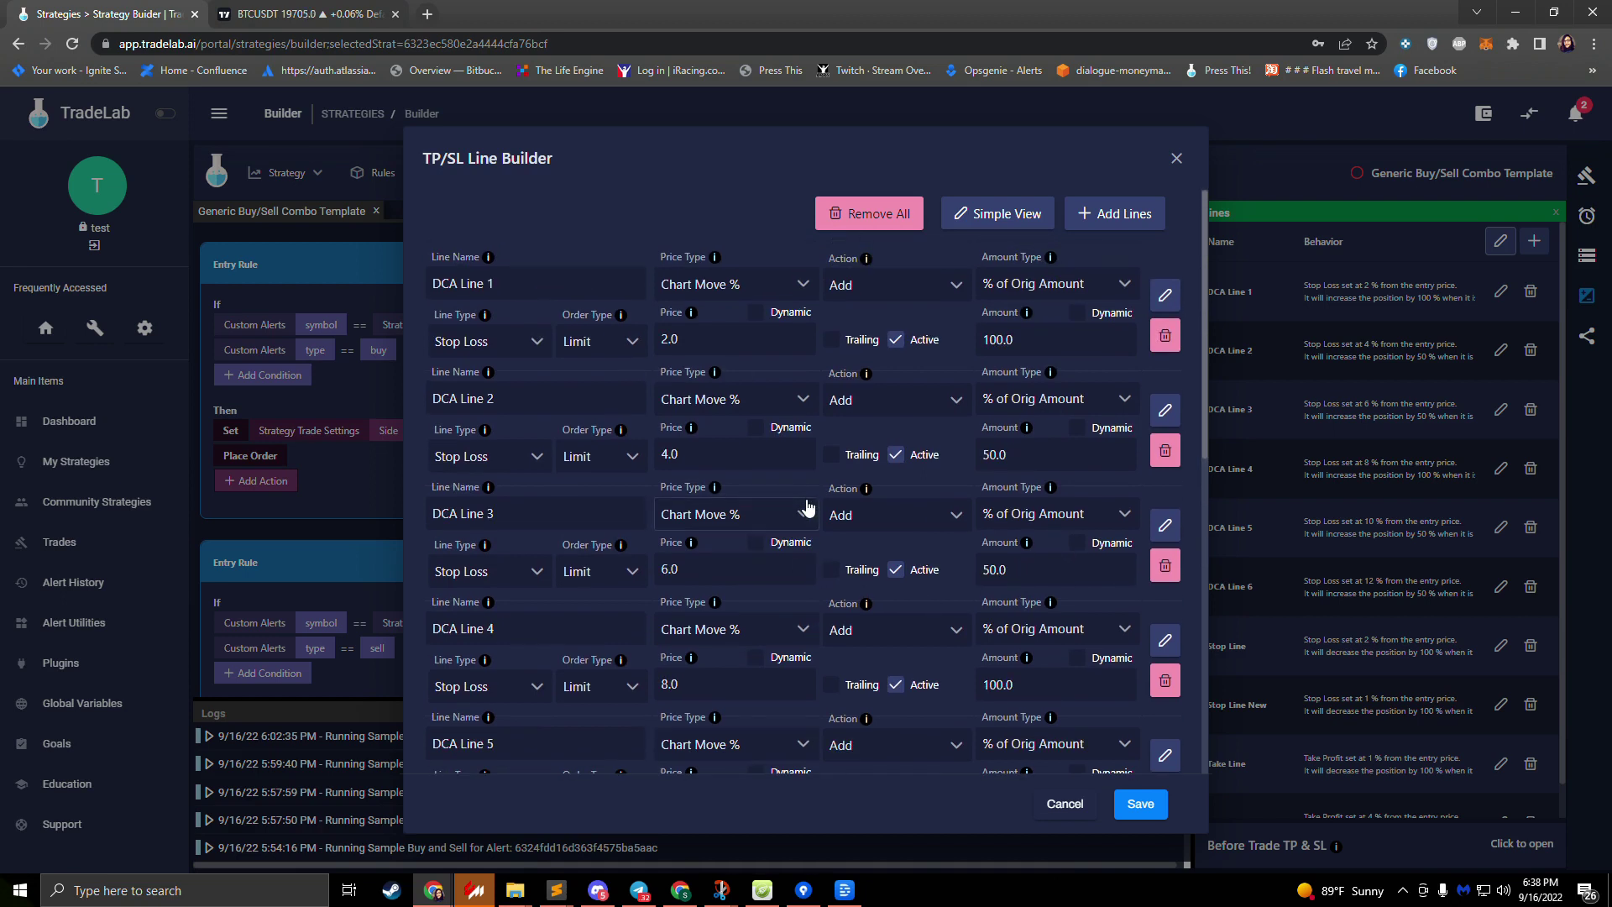
Deactivate the 4% Take Line, Stop Line New and Stop Line, then save the lines to the strategy.
{"action": "scroll", "coordinate": [808, 507], "scroll_direction": "down", "scroll_amount": 8}
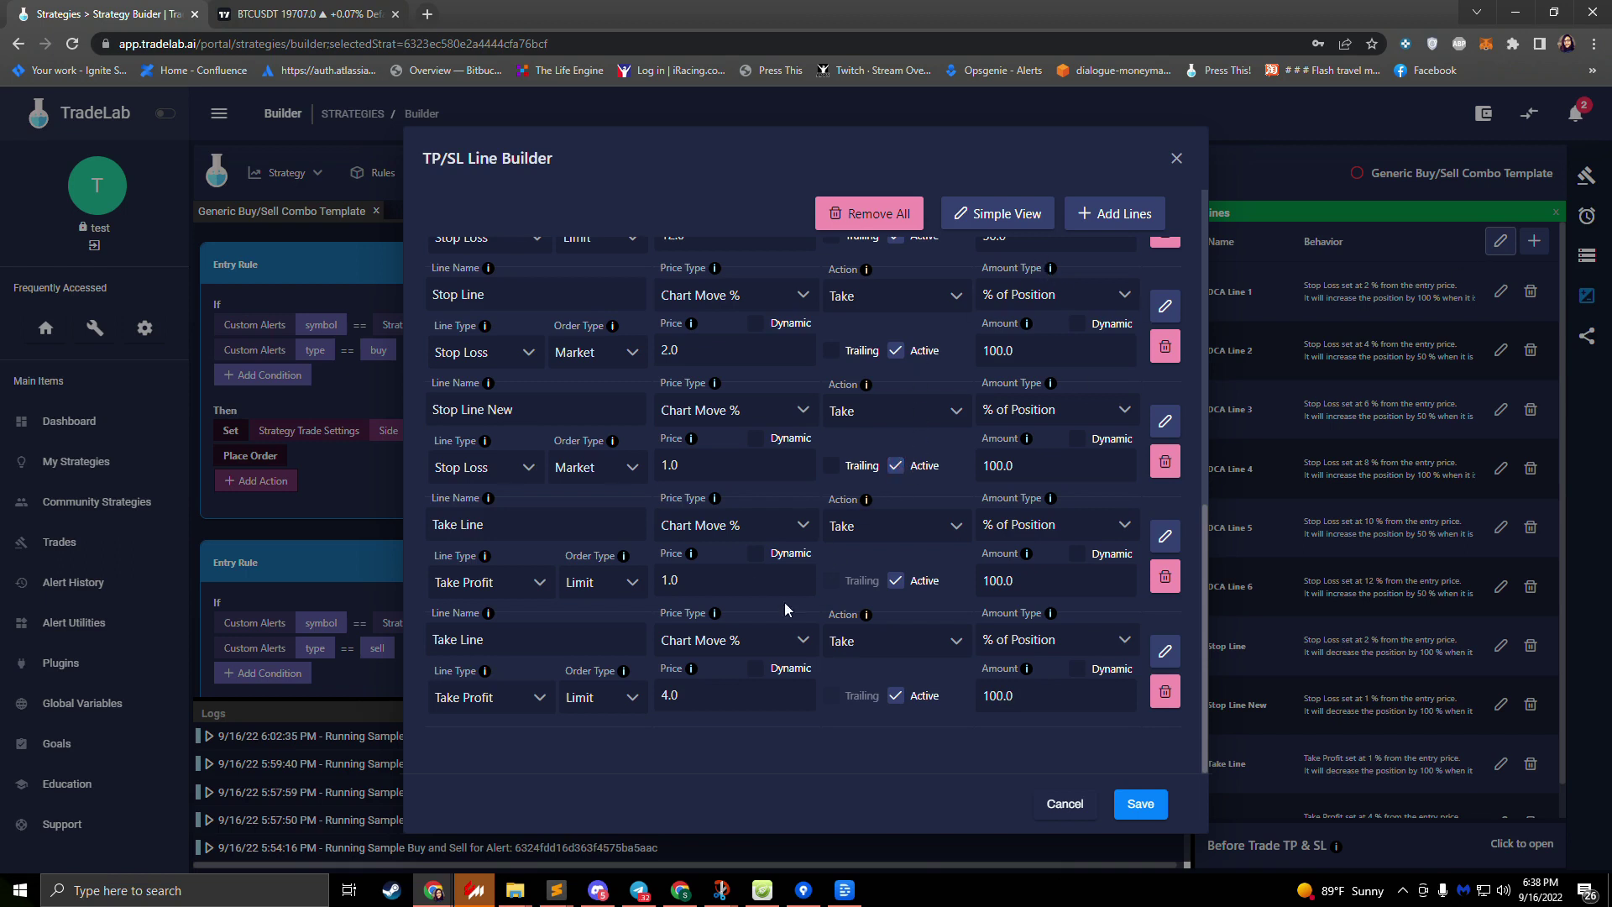
{"action": "left_click", "coordinate": [896, 697]}
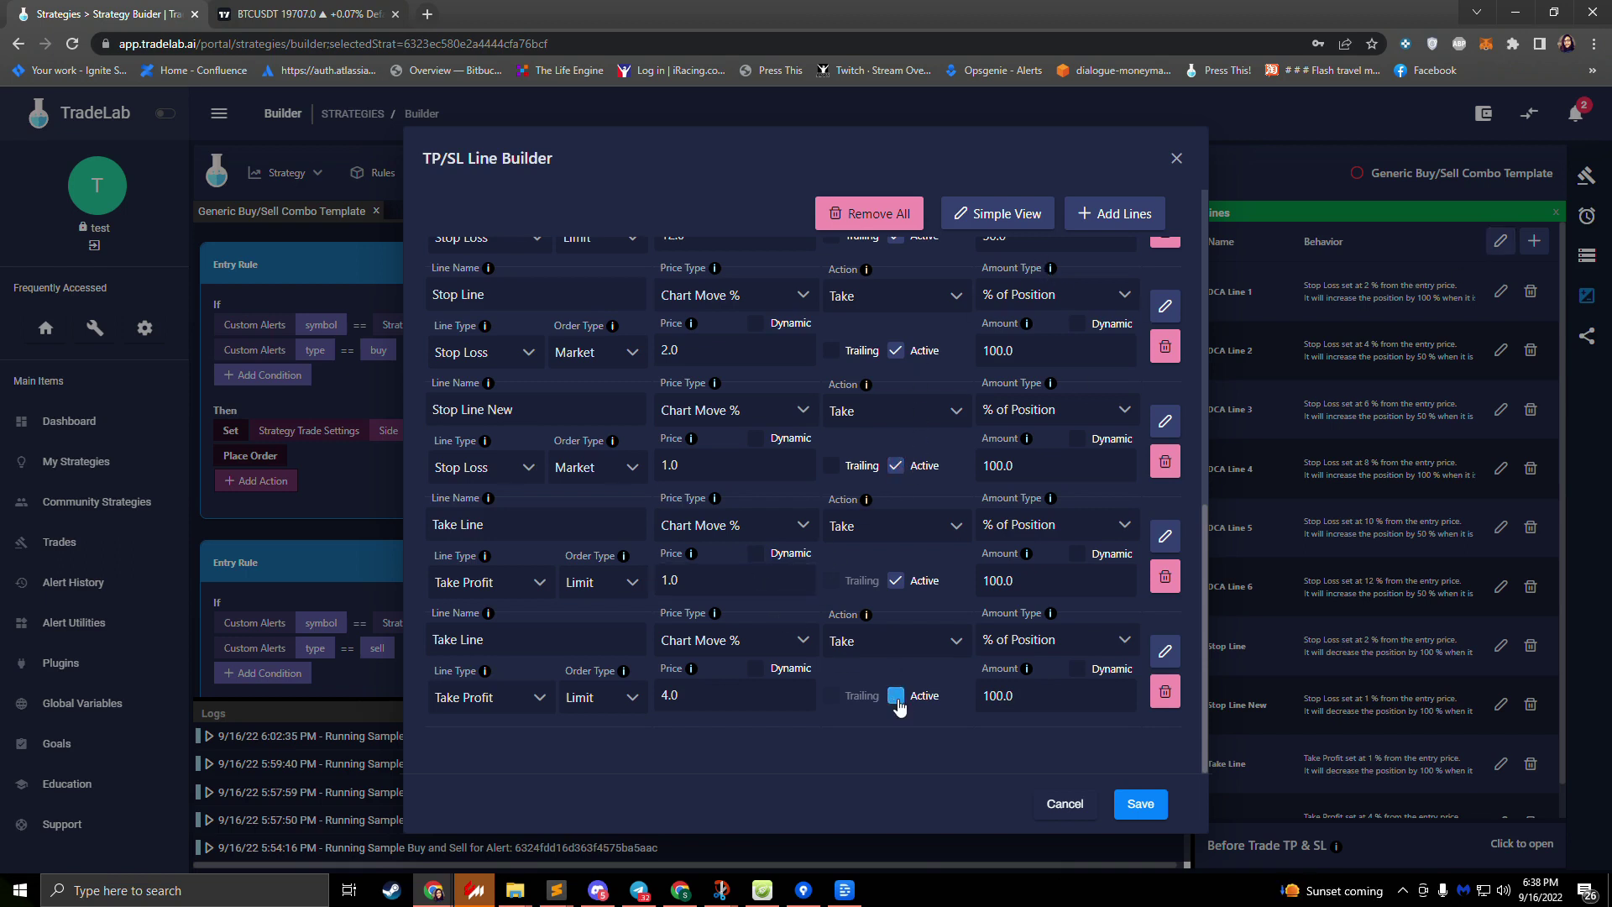
{"action": "left_click", "coordinate": [893, 467]}
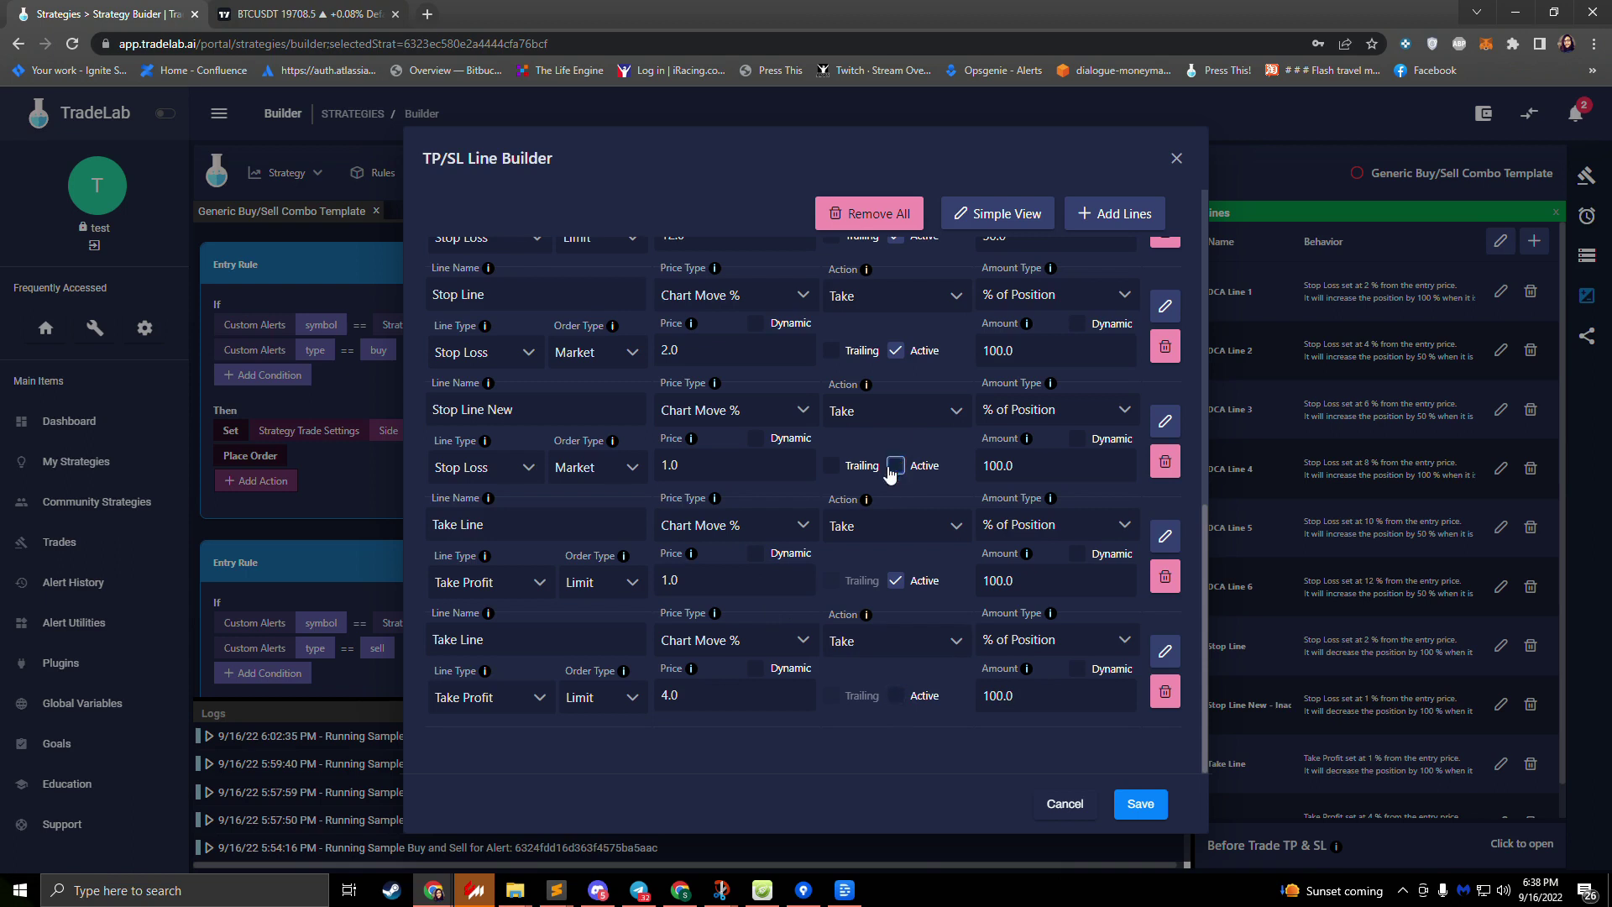
{"action": "left_click", "coordinate": [896, 351]}
{"action": "scroll", "coordinate": [843, 440], "scroll_direction": "up", "scroll_amount": 1}
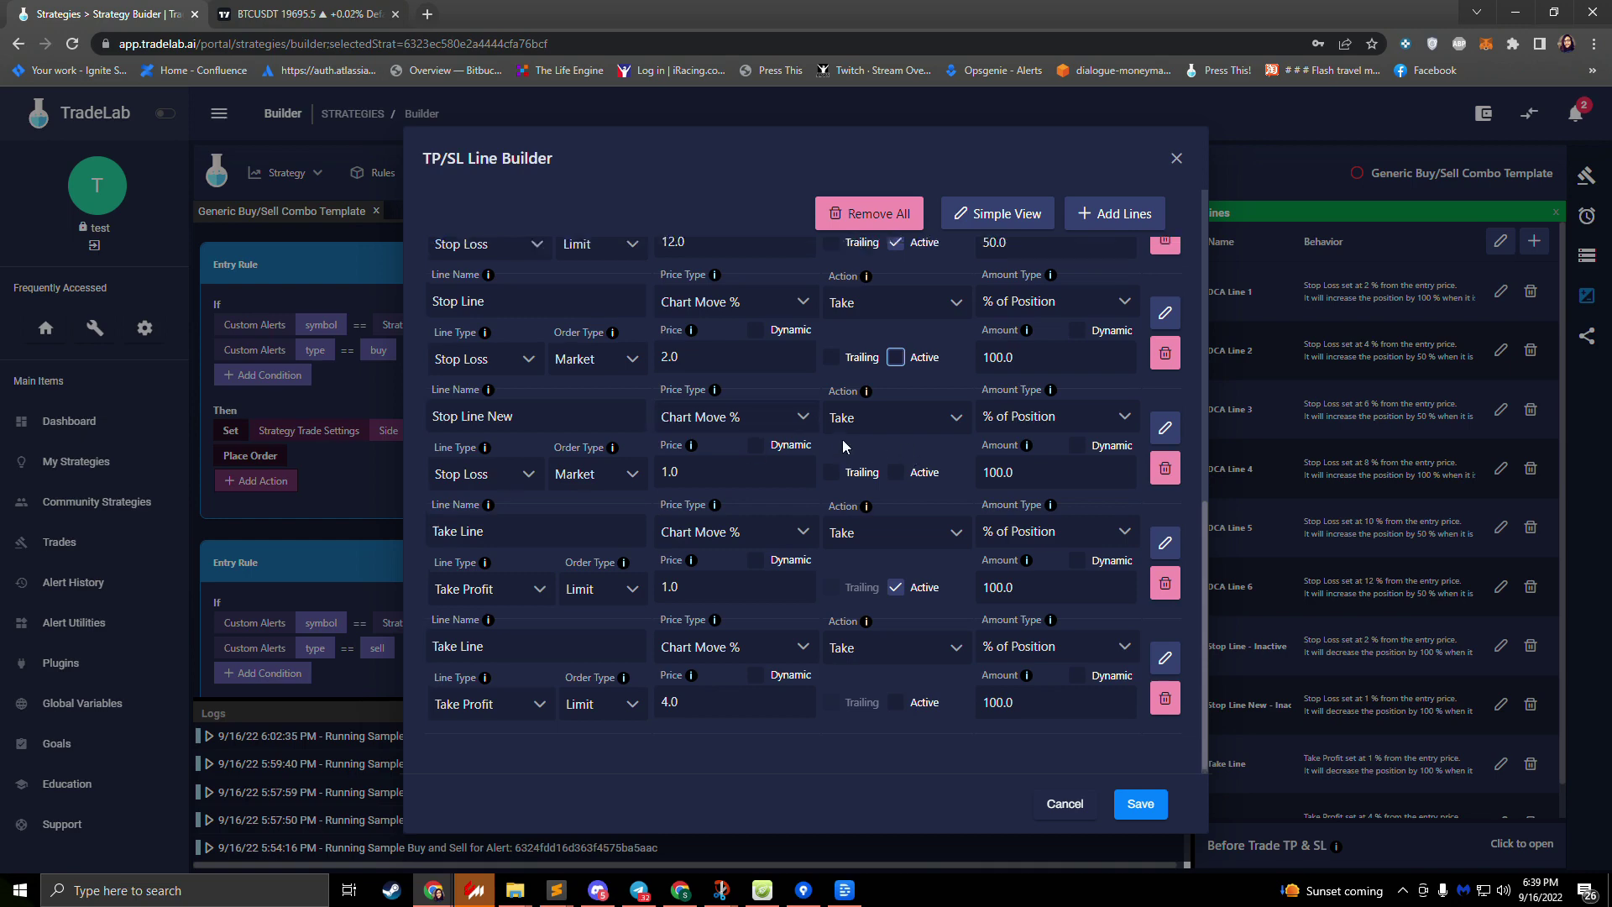
{"action": "scroll", "coordinate": [843, 440], "scroll_direction": "up", "scroll_amount": 5}
{"action": "key", "text": "Return"}
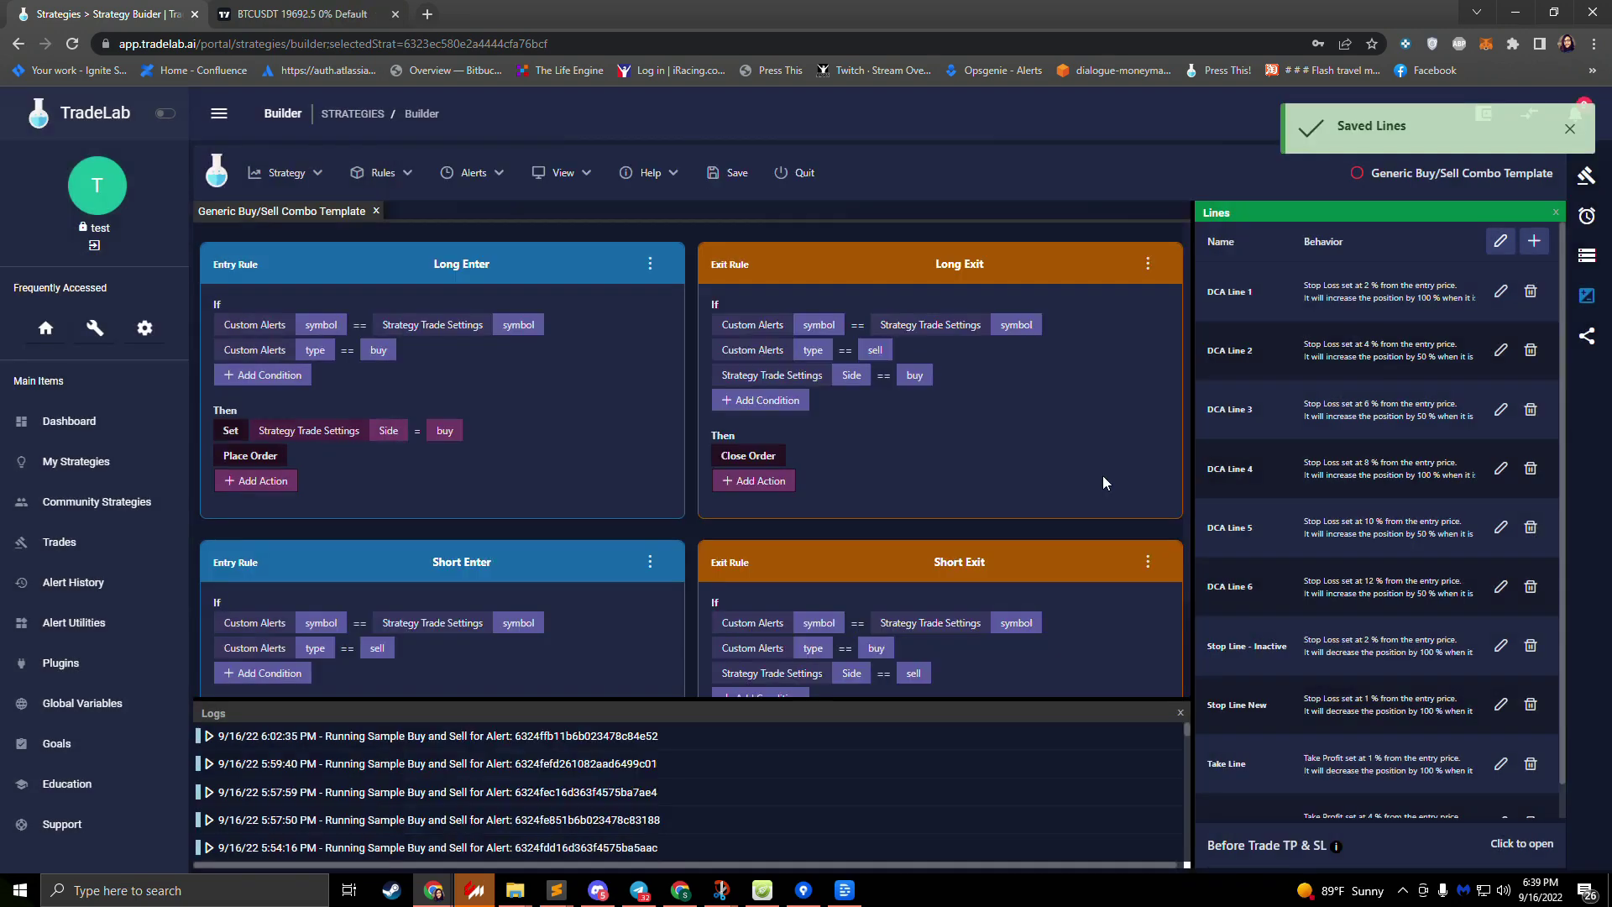